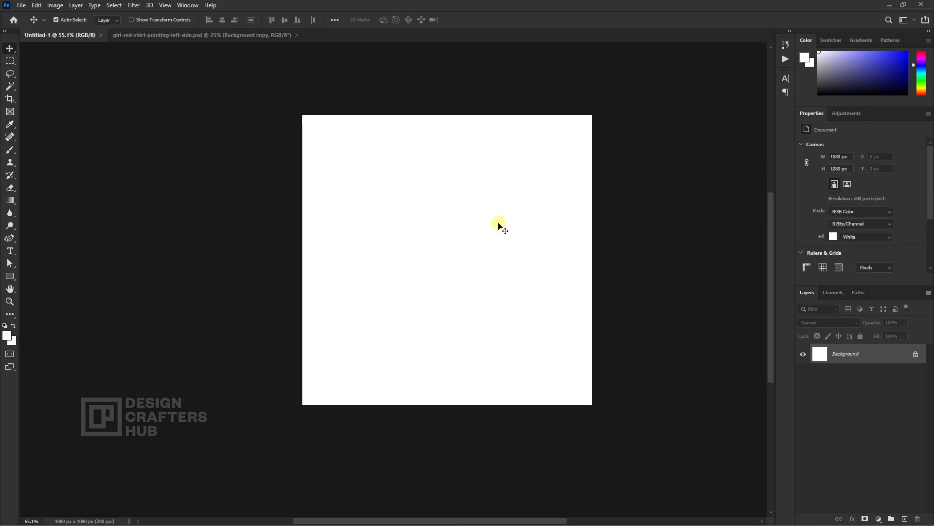
# Draw a circle about 732 px in diameter extending past the canvas's left edge with the Ellipse tool
pyautogui.scroll(3, 426, 229)
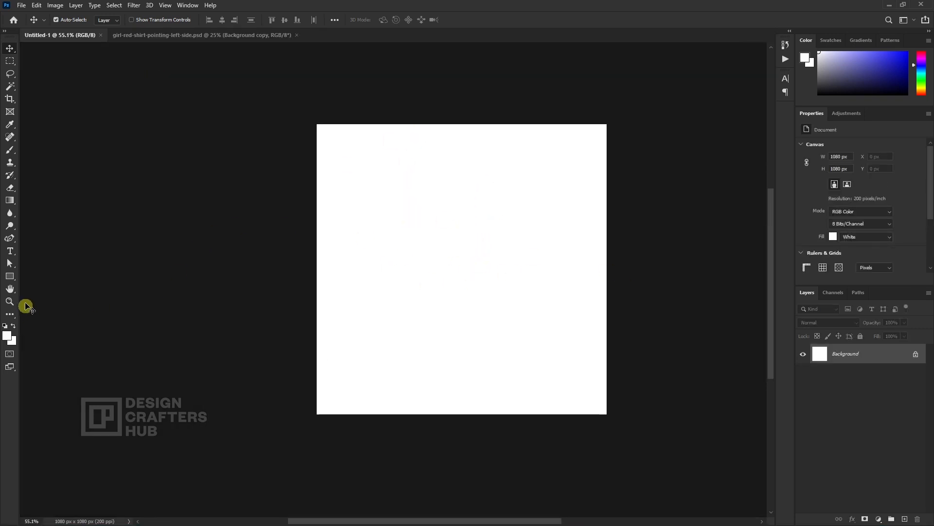
pyautogui.click(15, 278)
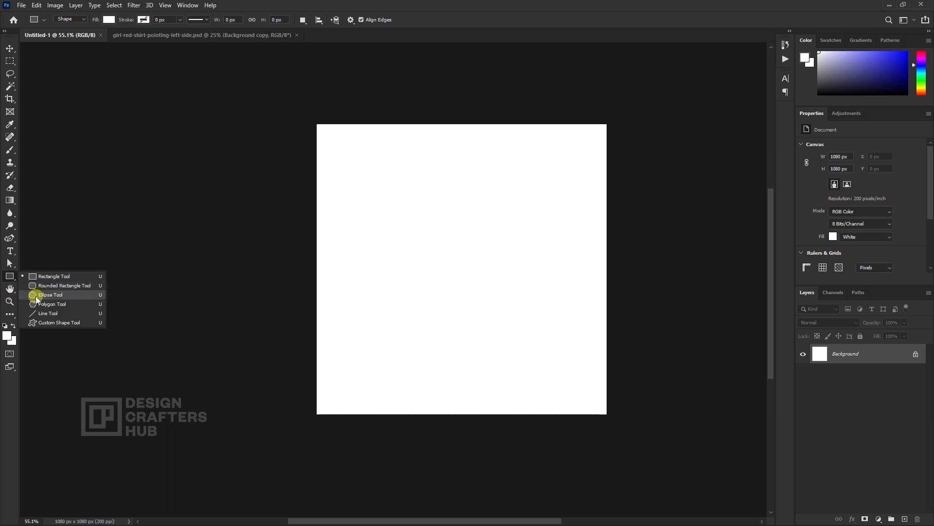
pyautogui.hotkey('shift', 'u')
pyautogui.moveTo(286, 125); pyautogui.dragTo(482, 448)
pyautogui.press('v')
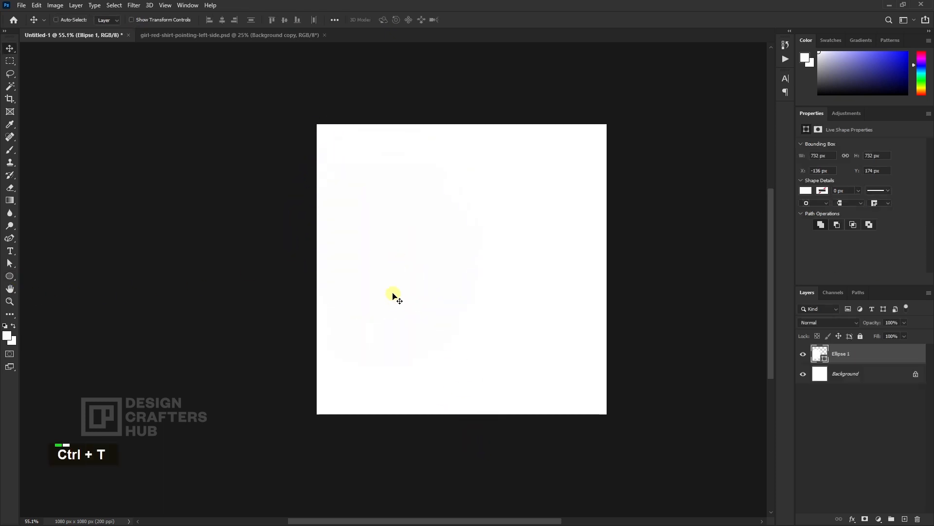
# Scale the circle up from its centre to about 1055 px in diameter
pyautogui.hotkey('ctrl', 't')
pyautogui.moveTo(477, 171); pyautogui.dragTo(504, 112)
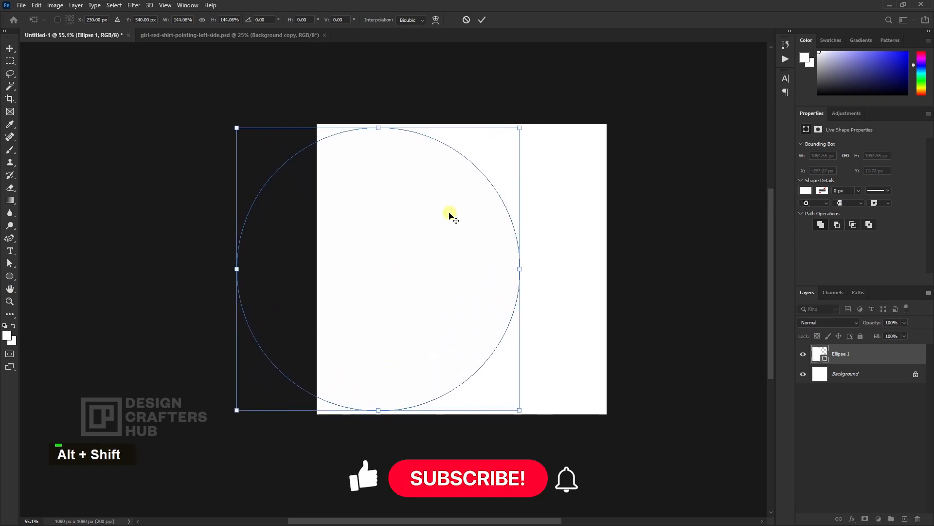
pyautogui.press('Return')
# Fill the circle with the light peach colour #ffdca4
pyautogui.press('a')
pyautogui.click(147, 20)
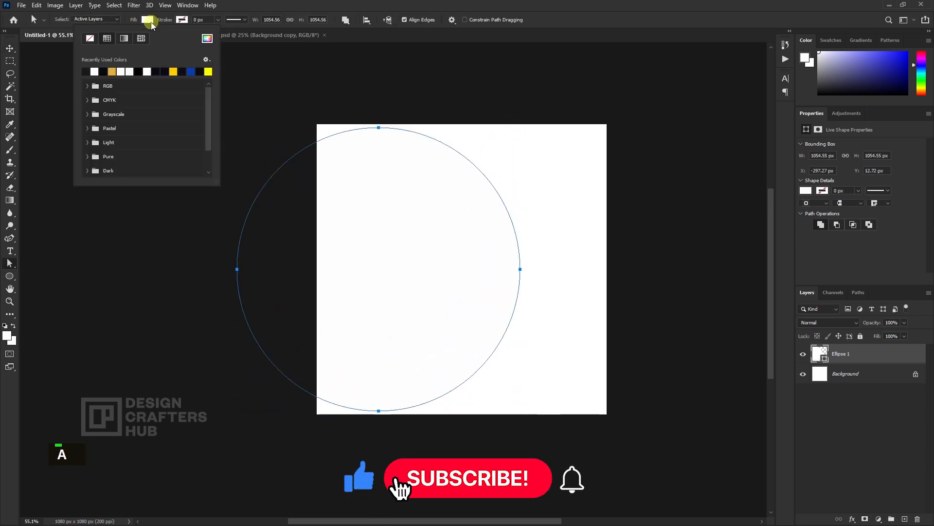
pyautogui.click(208, 38)
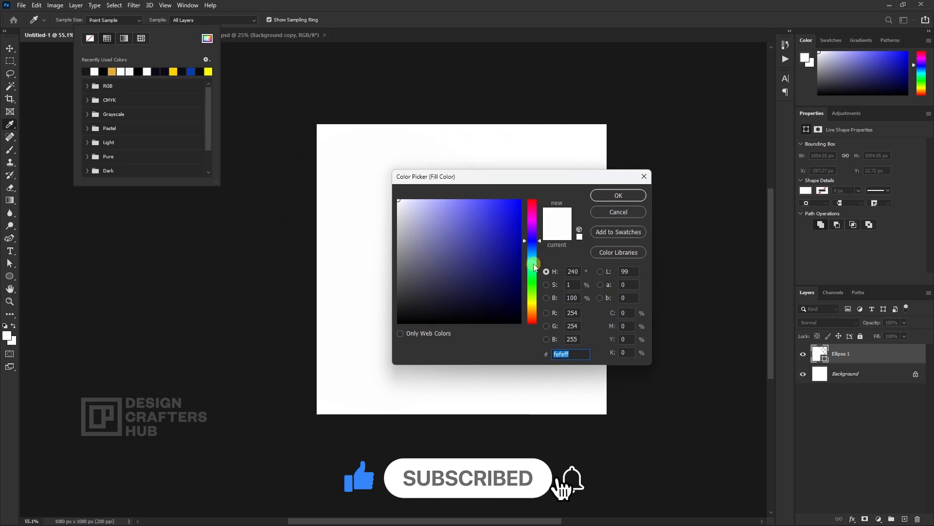
pyautogui.moveTo(536, 245); pyautogui.dragTo(539, 311)
pyautogui.moveTo(475, 210)
pyautogui.mouseDown()
pyautogui.moveTo(457, 193)
pyautogui.moveTo(440, 197)
pyautogui.mouseUp()
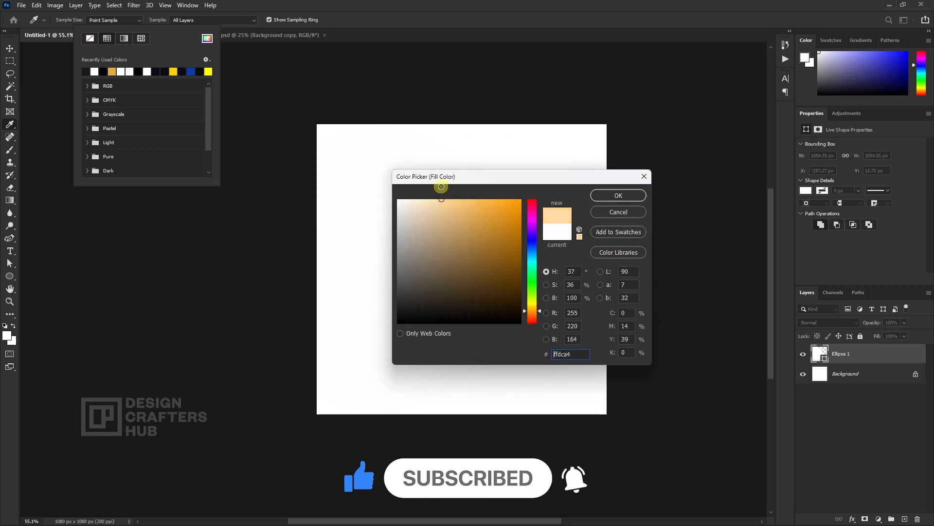
pyautogui.click(608, 195)
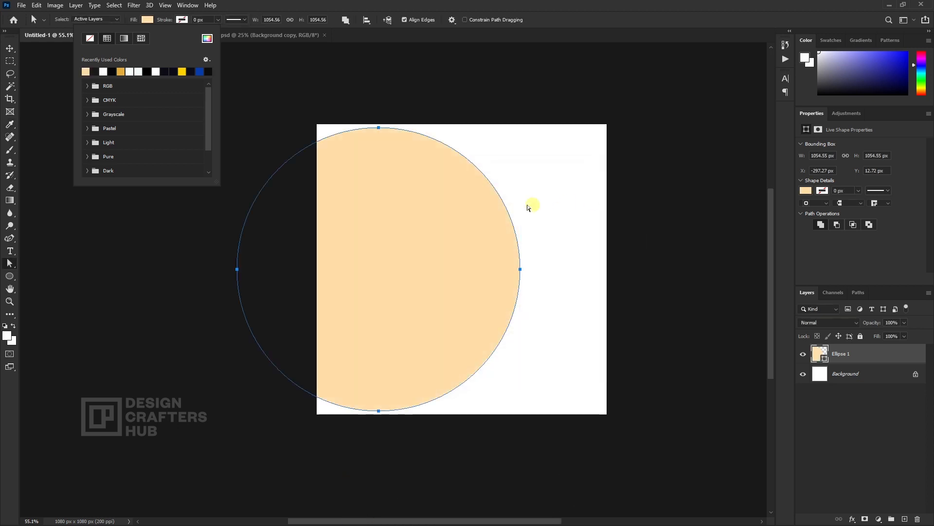
pyautogui.click(494, 219)
# Enlarge the peach circle to about 1229 px and shift it slightly left, past the canvas's top and bottom edges
pyautogui.hotkey('ctrl', 't')
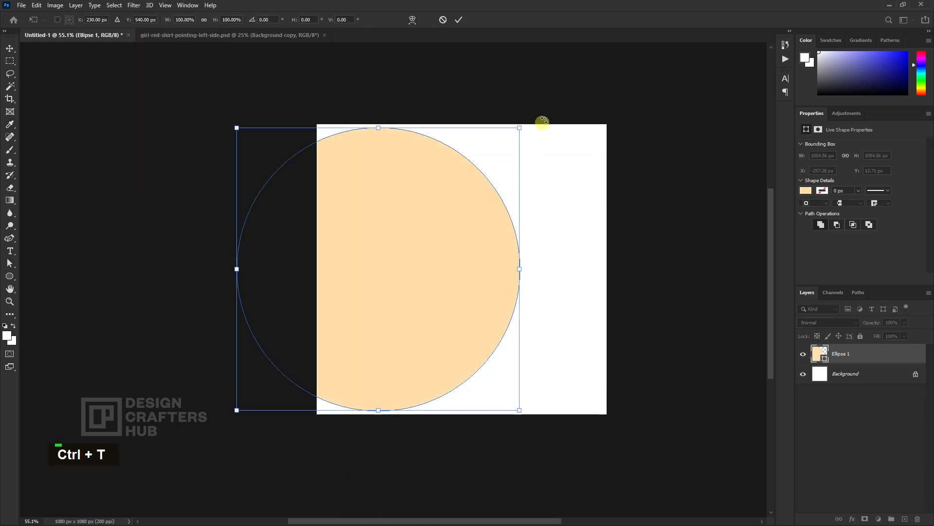
pyautogui.moveTo(520, 131); pyautogui.dragTo(543, 104)
pyautogui.moveTo(517, 220); pyautogui.dragTo(501, 226)
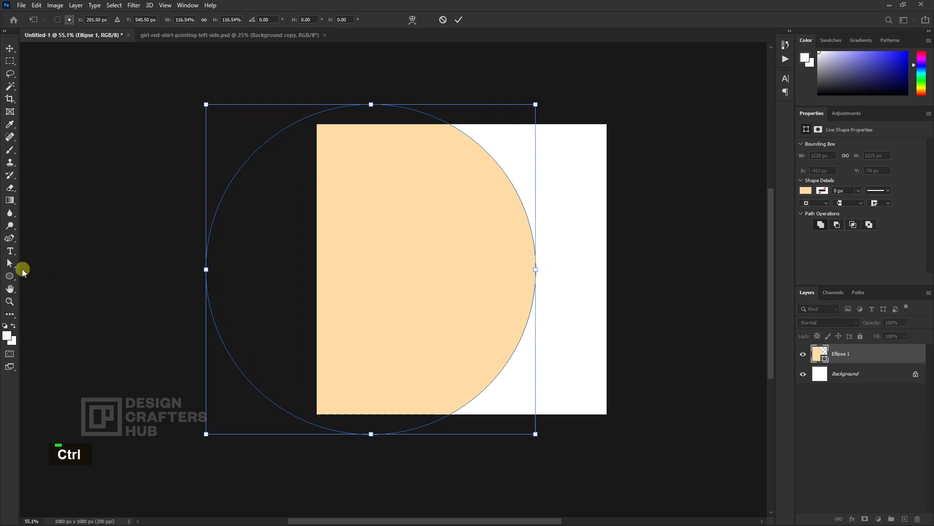
# Reshape the circle's right side with the Direct Selection tool into a slanted curve that bulges toward the lower right
pyautogui.moveTo(11, 264); pyautogui.dragTo(37, 268)
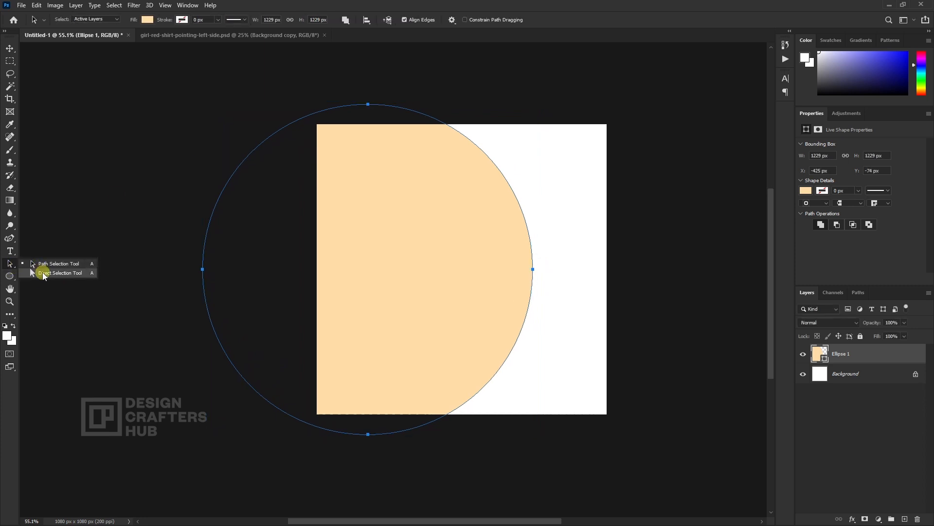
pyautogui.click(37, 268)
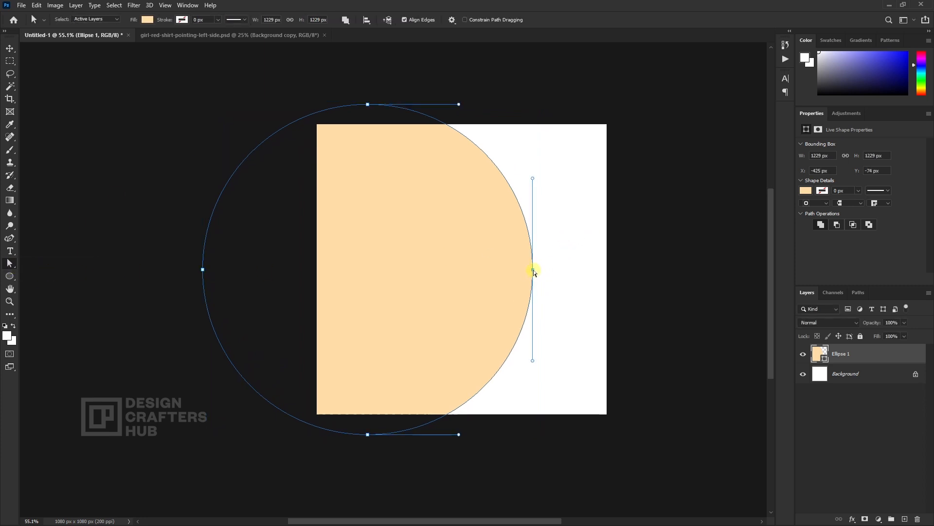
pyautogui.moveTo(533, 179); pyautogui.dragTo(486, 113)
pyautogui.click(437, 198)
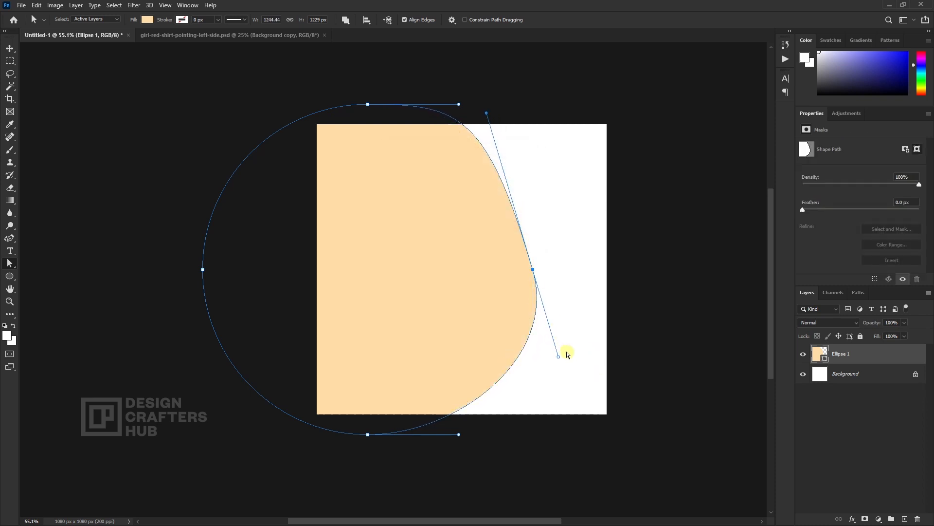
pyautogui.moveTo(559, 358); pyautogui.dragTo(568, 362)
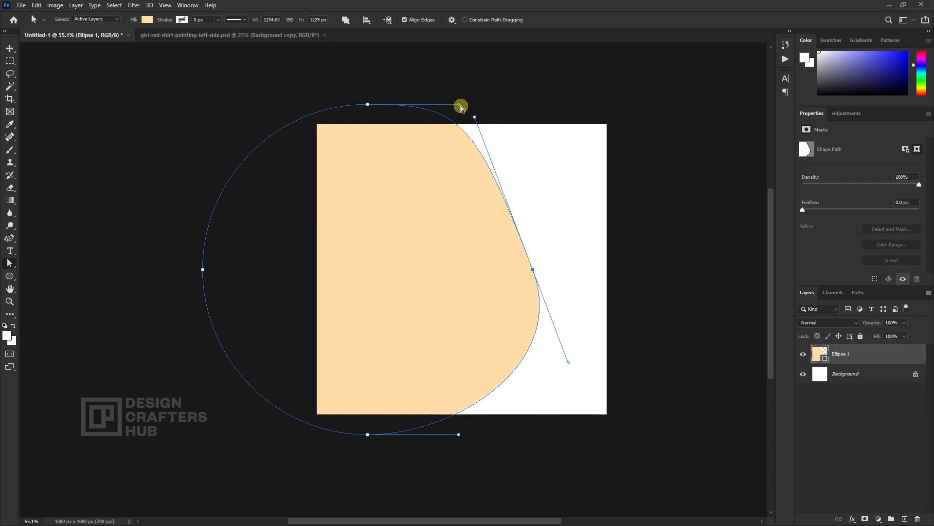
pyautogui.moveTo(460, 106); pyautogui.dragTo(492, 100)
pyautogui.moveTo(569, 366); pyautogui.dragTo(590, 358)
pyautogui.click(442, 311)
pyautogui.press('v')
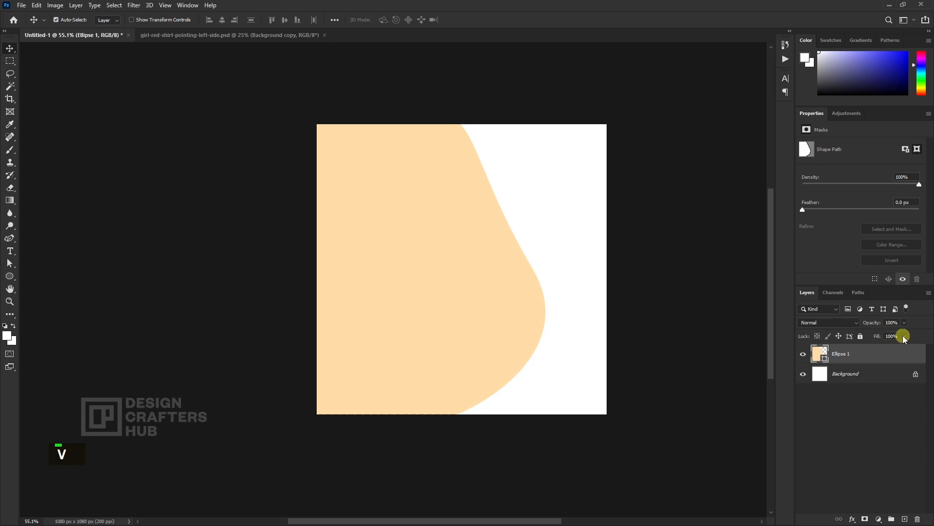
# Set the peach shape layer's opacity to 78% and its fill to 55%
pyautogui.moveTo(903, 339); pyautogui.dragTo(880, 354)
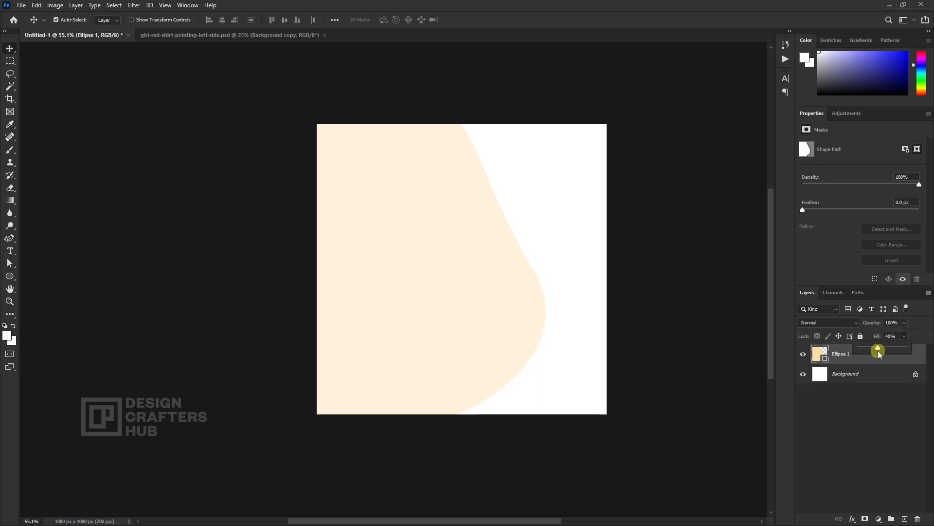
pyautogui.click(904, 322)
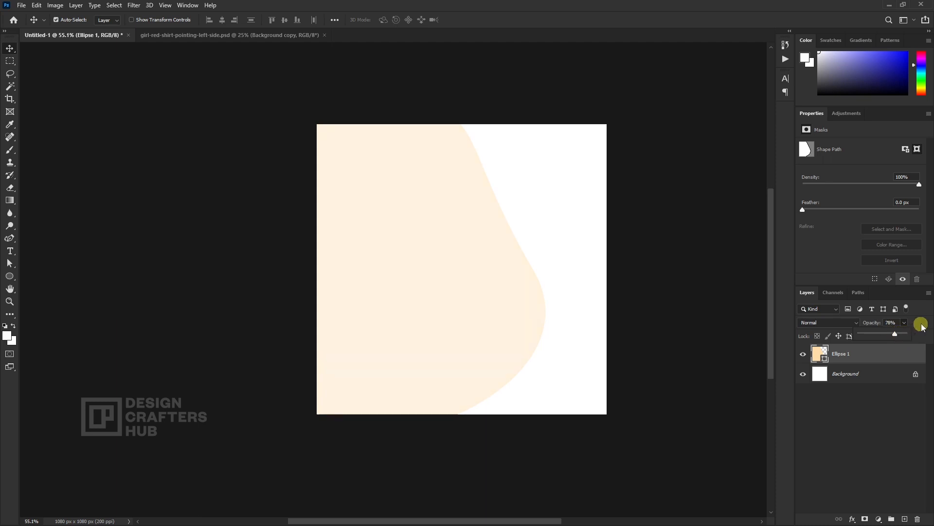
pyautogui.click(914, 329)
pyautogui.click(904, 336)
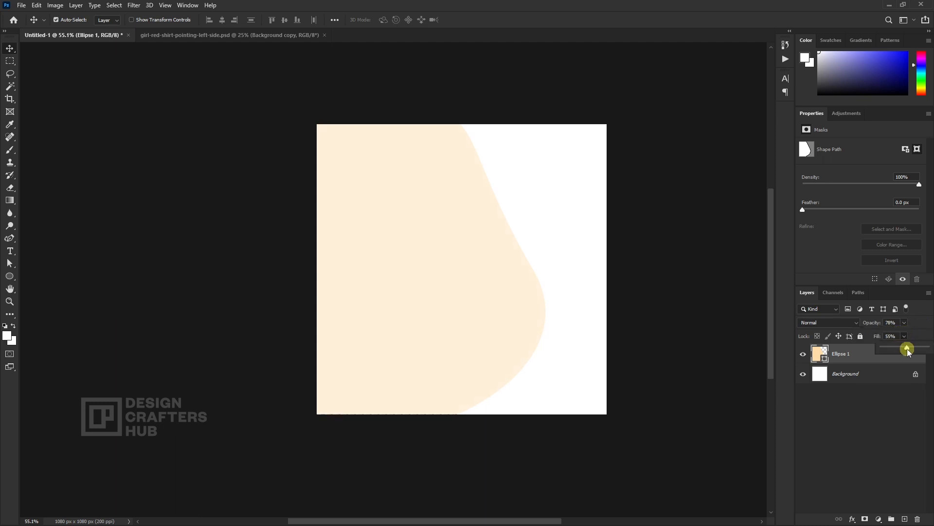
pyautogui.click(557, 300)
# Draw a vertical rounded rectangle about 230 by 748 px over the peach shape's right edge, with 114 px corner radii
pyautogui.scroll(-1, 488, 286)
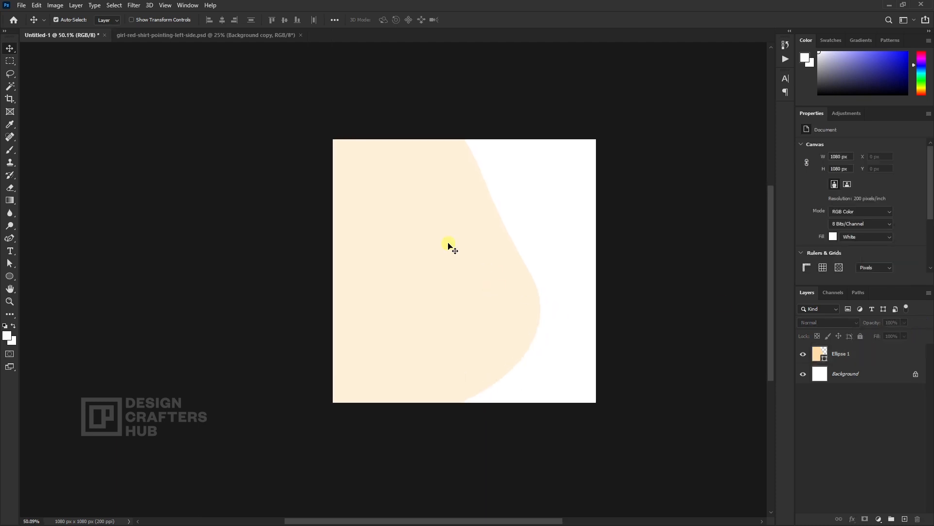
pyautogui.click(10, 276)
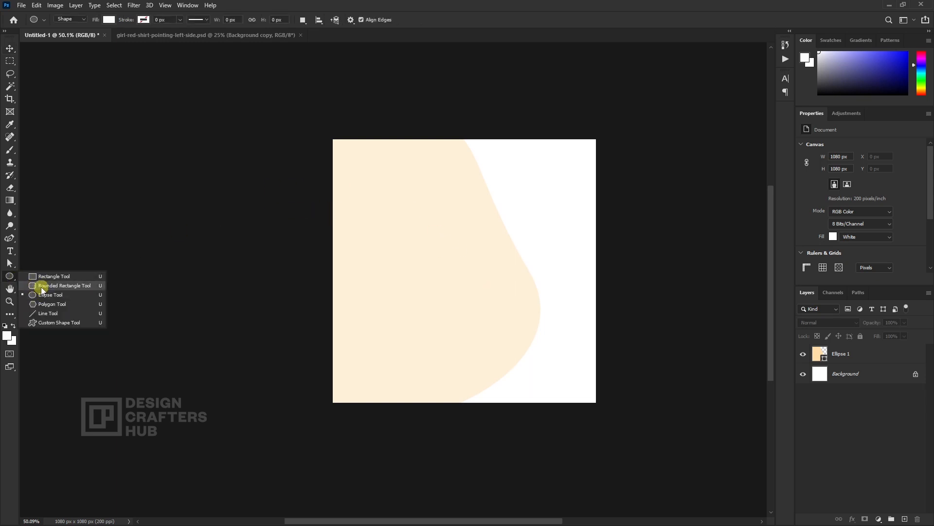
pyautogui.click(41, 286)
pyautogui.moveTo(496, 219); pyautogui.dragTo(540, 393)
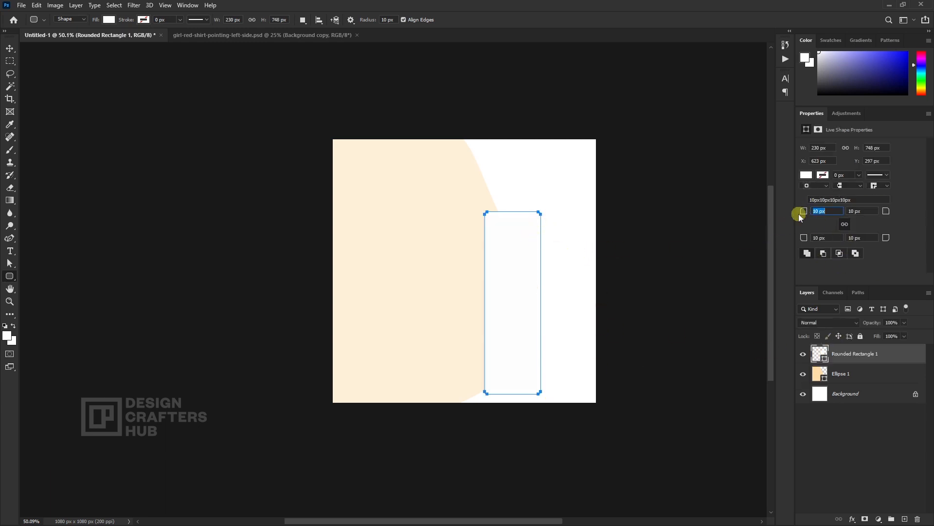
pyautogui.moveTo(803, 214); pyautogui.dragTo(847, 198)
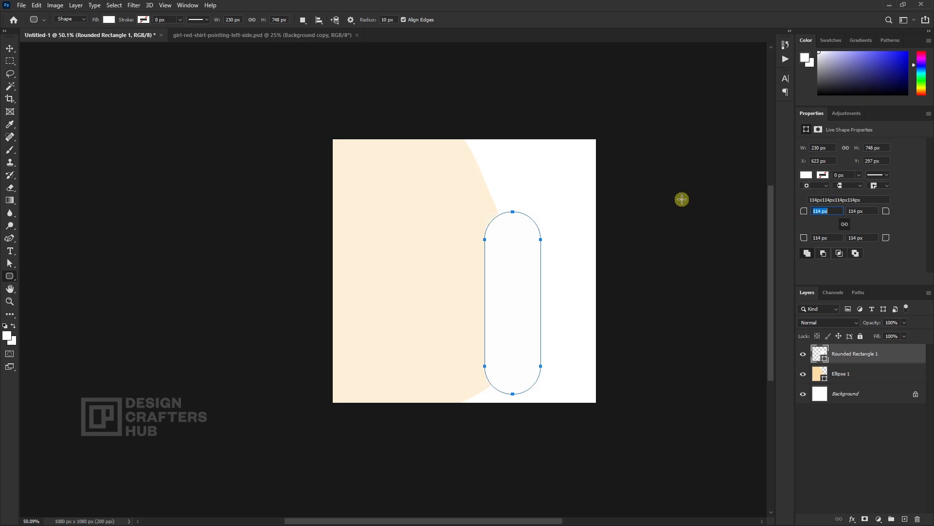
pyautogui.click(10, 49)
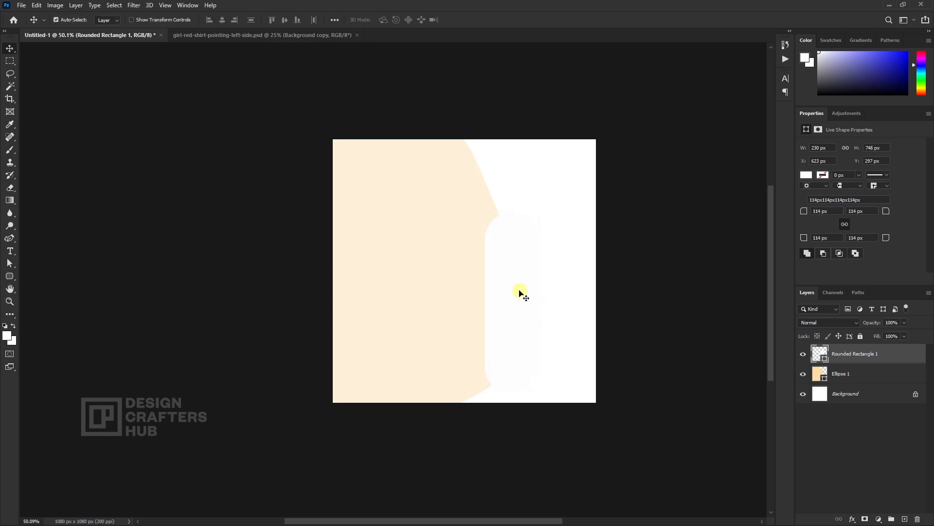
# Fill the rounded rectangle with a bright golden yellow
pyautogui.press('a')
pyautogui.click(146, 20)
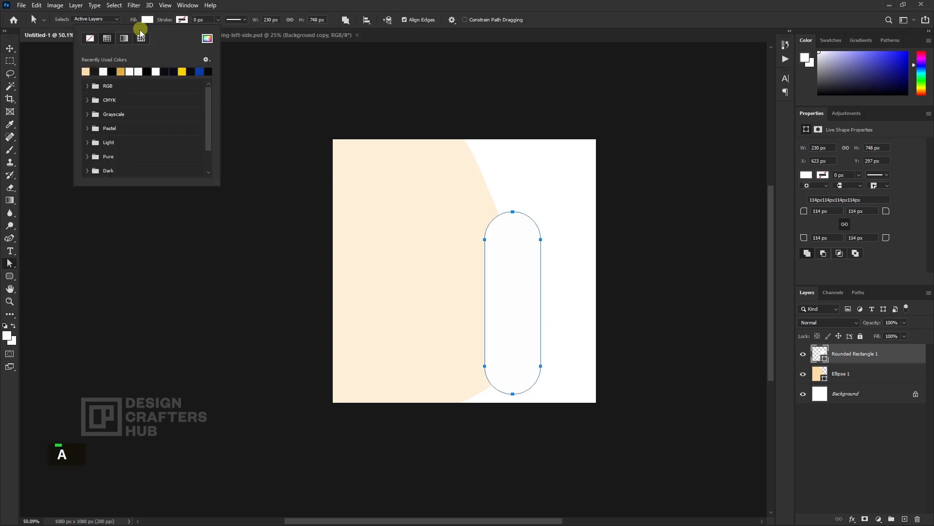
pyautogui.press('Escape')
pyautogui.click(120, 71)
pyautogui.click(207, 38)
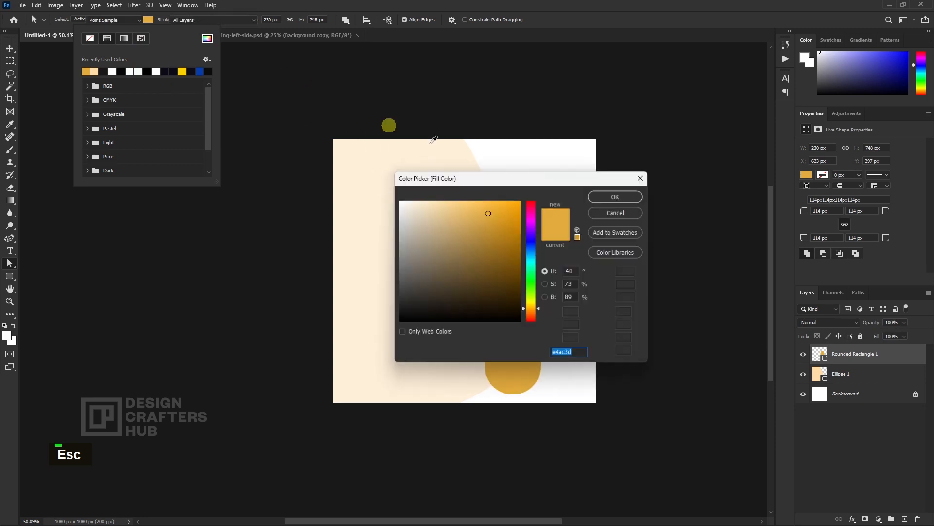
pyautogui.click(539, 310)
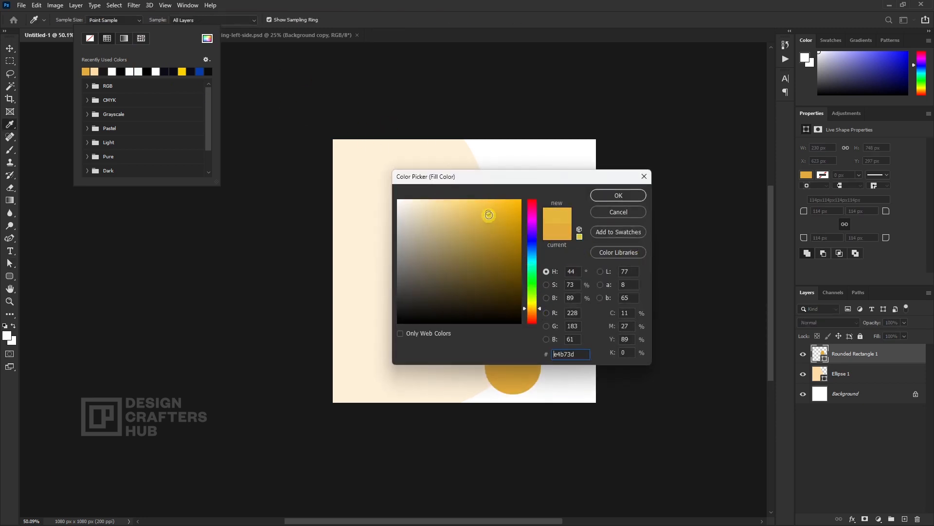
pyautogui.moveTo(489, 215); pyautogui.dragTo(515, 196)
pyautogui.click(615, 197)
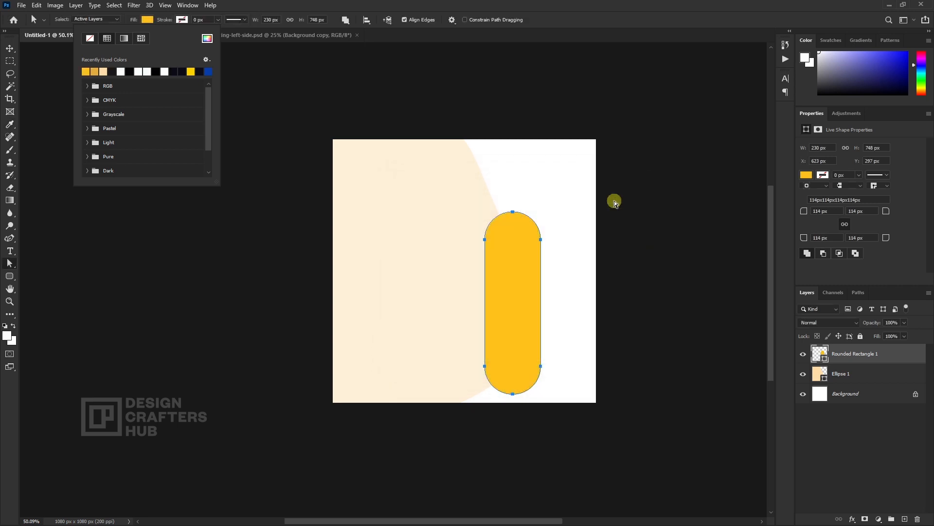
# Shift the yellow pill shape left and place a duplicate beside it on the right, slightly higher, at about Y 131 px
pyautogui.press('v')
pyautogui.moveTo(521, 315); pyautogui.dragTo(560, 274)
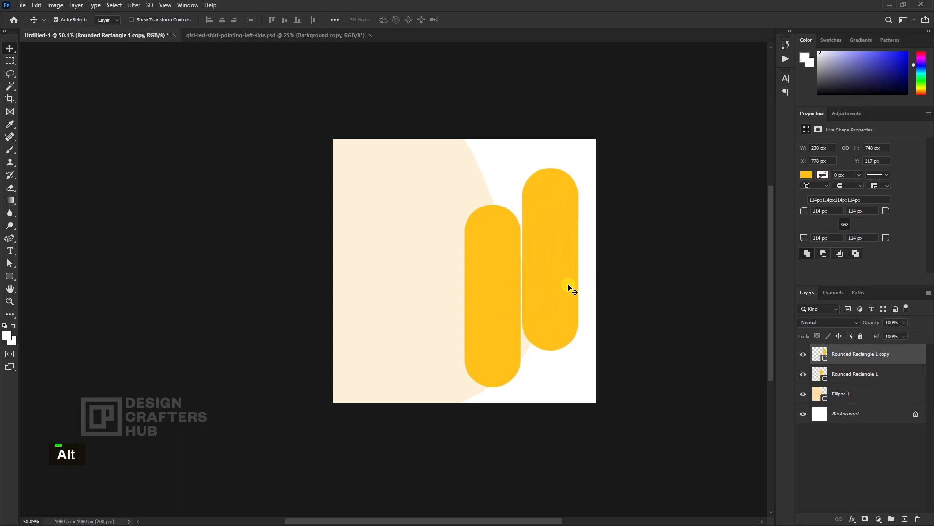
pyautogui.keyDown('shift'); pyautogui.click(507, 312); pyautogui.keyUp('shift')
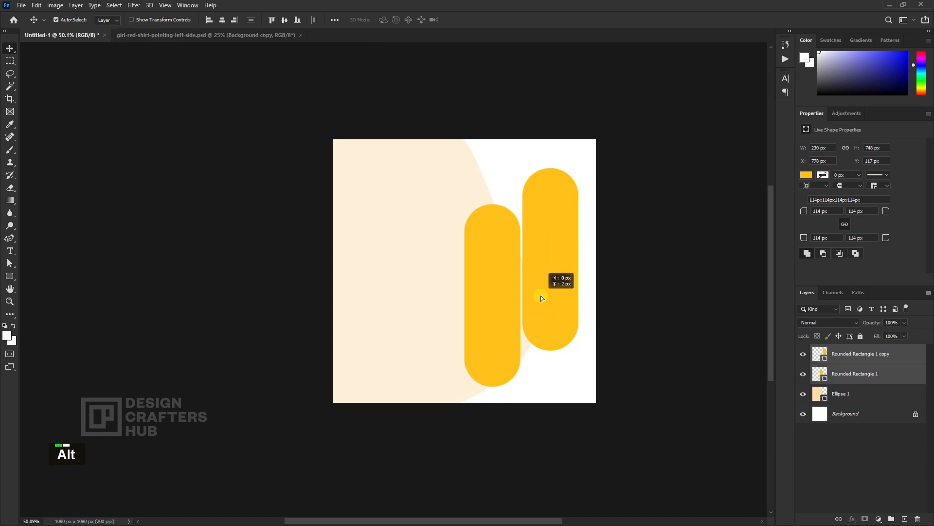
pyautogui.moveTo(541, 296)
pyautogui.mouseDown()
pyautogui.moveTo(551, 279)
pyautogui.moveTo(539, 281)
pyautogui.mouseUp()
# Select both yellow pill shapes and move them together to about X 520 px, Y 127 px
pyautogui.rightClick(559, 270)
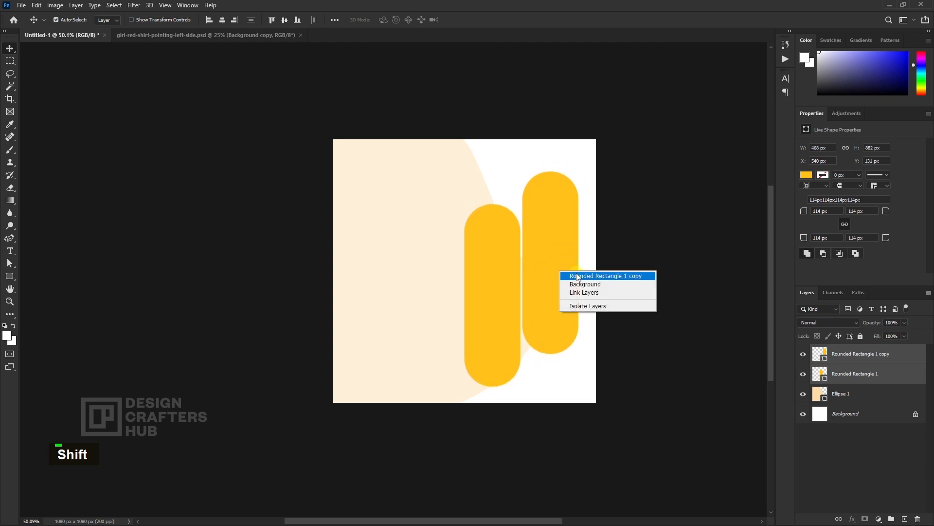
pyautogui.click(569, 272)
pyautogui.rightClick(510, 292)
pyautogui.keyDown('shift'); pyautogui.click(517, 293); pyautogui.keyUp('shift')
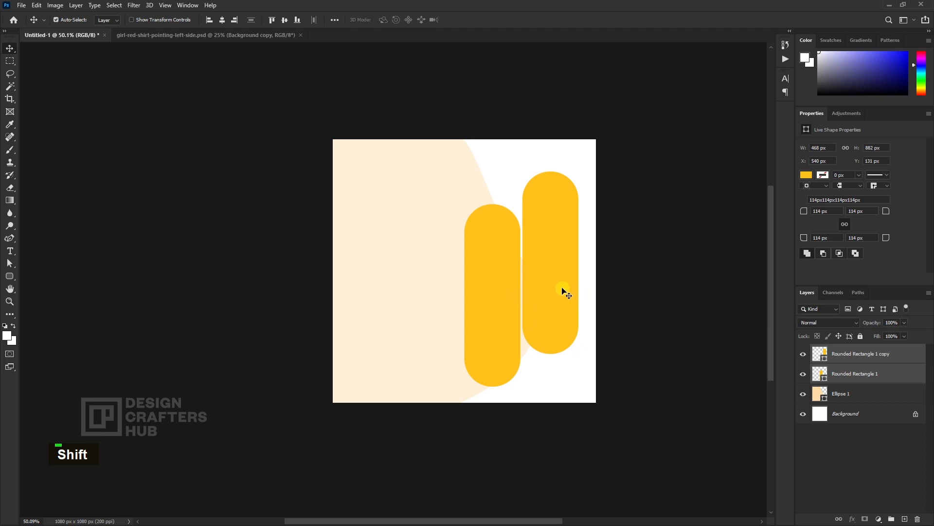
pyautogui.moveTo(564, 293); pyautogui.dragTo(559, 288)
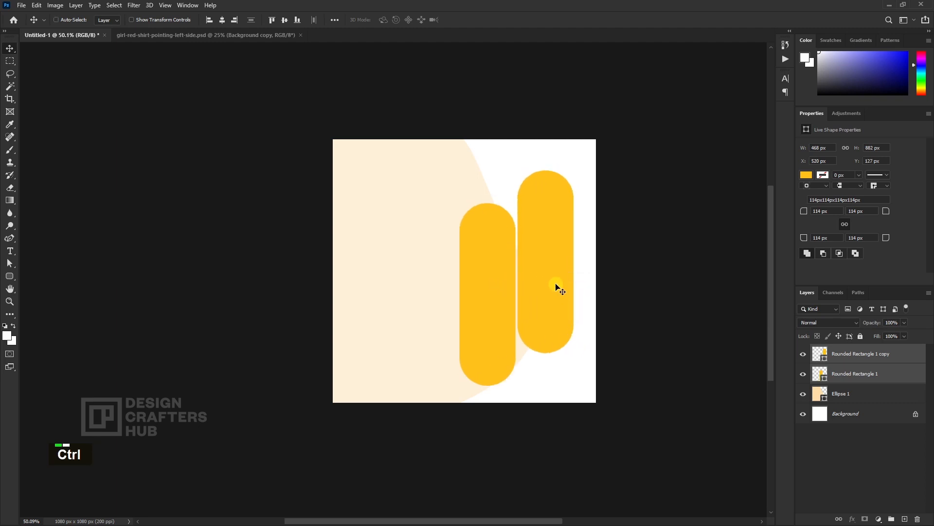
# Transform both pill shapes together to about 480 px wide and 856 px high overall
pyautogui.hotkey('ctrl', 't')
pyautogui.moveTo(573, 174)
pyautogui.mouseDown()
pyautogui.moveTo(576, 157)
pyautogui.moveTo(566, 180)
pyautogui.moveTo(572, 163)
pyautogui.moveTo(576, 192)
pyautogui.moveTo(579, 156)
pyautogui.moveTo(569, 176)
pyautogui.mouseUp()
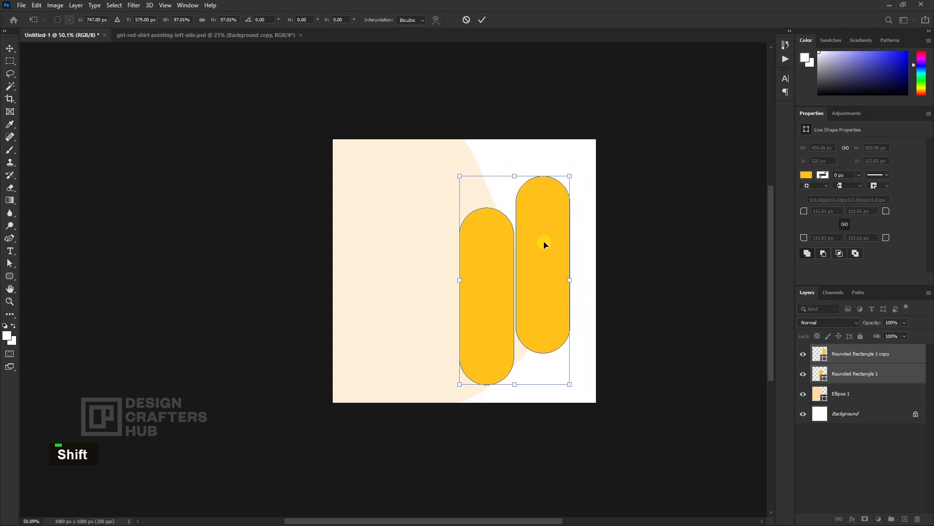
pyautogui.moveTo(572, 278); pyautogui.dragTo(576, 279)
pyautogui.doubleClick(563, 283)
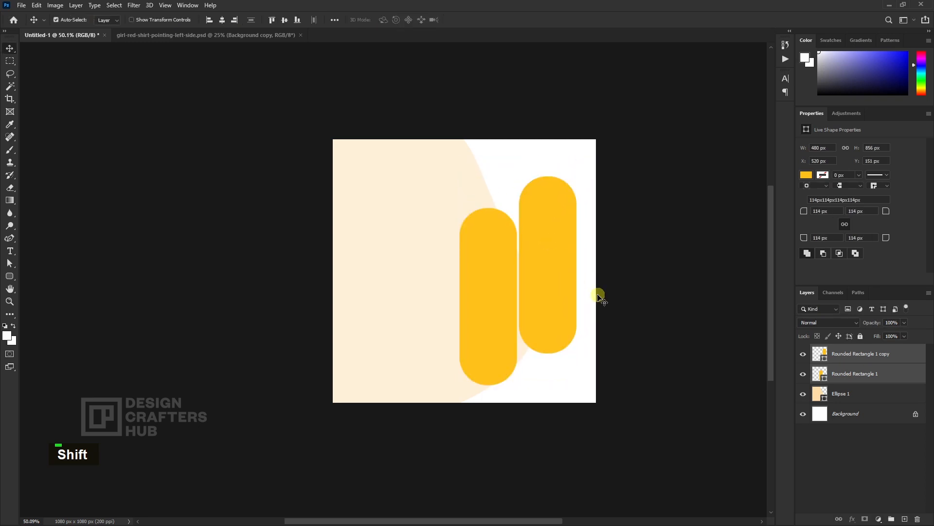
# Nudge the right pill shape 2 px left to narrow the gap between the two pills
pyautogui.click(599, 295)
pyautogui.scroll(4, 542, 296)
pyautogui.click(542, 297)
pyautogui.rightClick(542, 298)
pyautogui.click(564, 303)
pyautogui.press('Left')
pyautogui.press('Left')
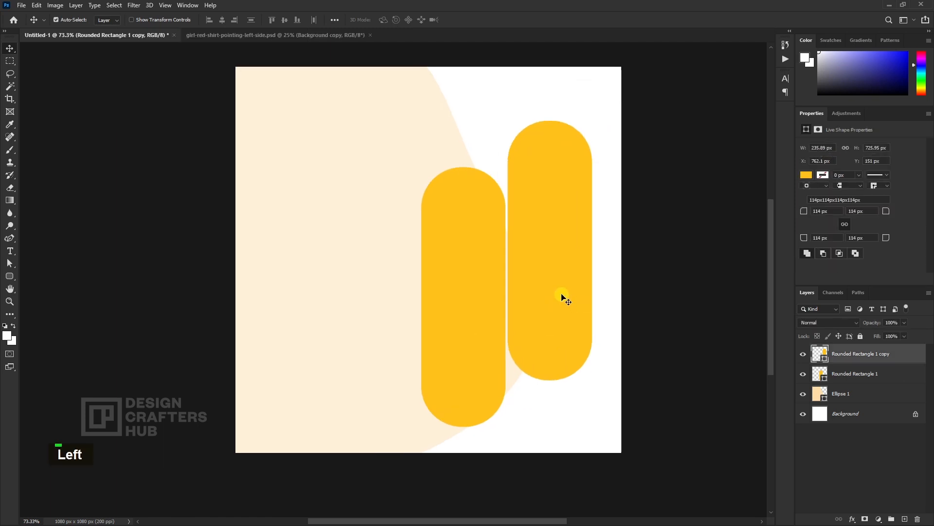
# Select both yellow pill shapes and move them down together to about Y 205 px
pyautogui.press('Right')
pyautogui.scroll(-4, 547, 283)
pyautogui.click(487, 303)
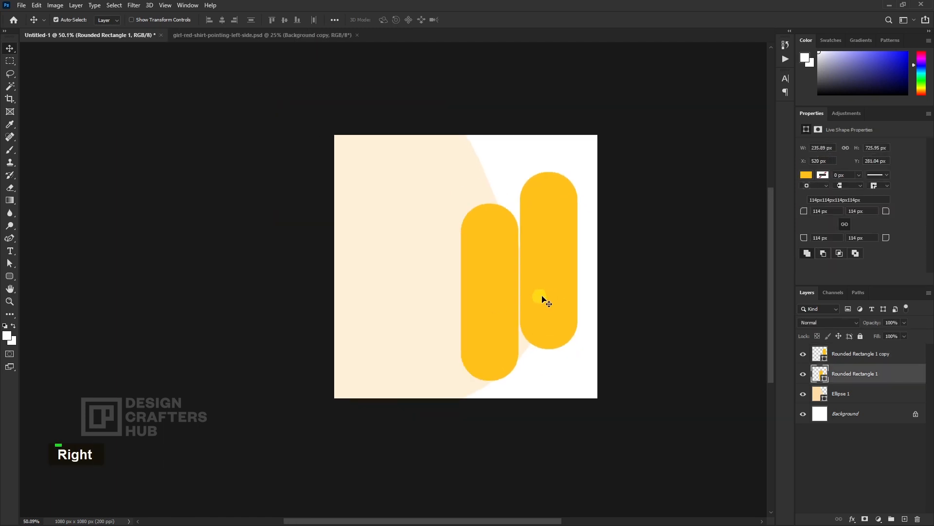
pyautogui.moveTo(544, 297)
pyautogui.mouseDown()
pyautogui.moveTo(544, 286)
pyautogui.moveTo(542, 308)
pyautogui.mouseUp()
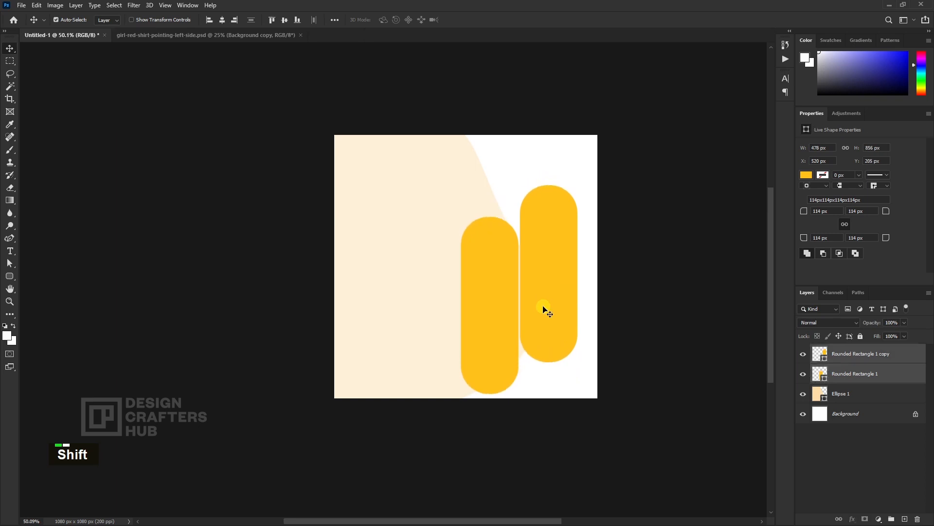
# Switch to girl-red-shirt-pointing-left-side.psd and cut the whole woman out with a rectangular marquee selection
pyautogui.click(258, 37)
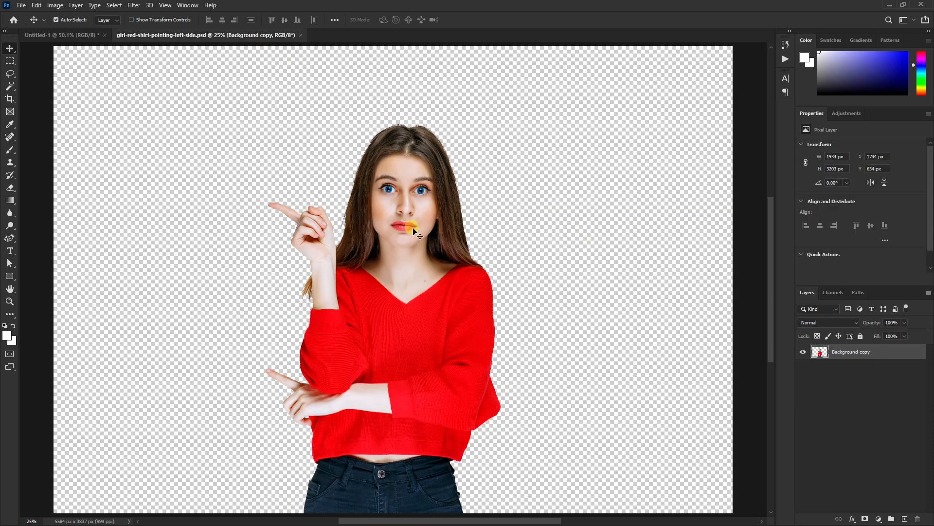
pyautogui.scroll(-2, 414, 233)
pyautogui.press('m')
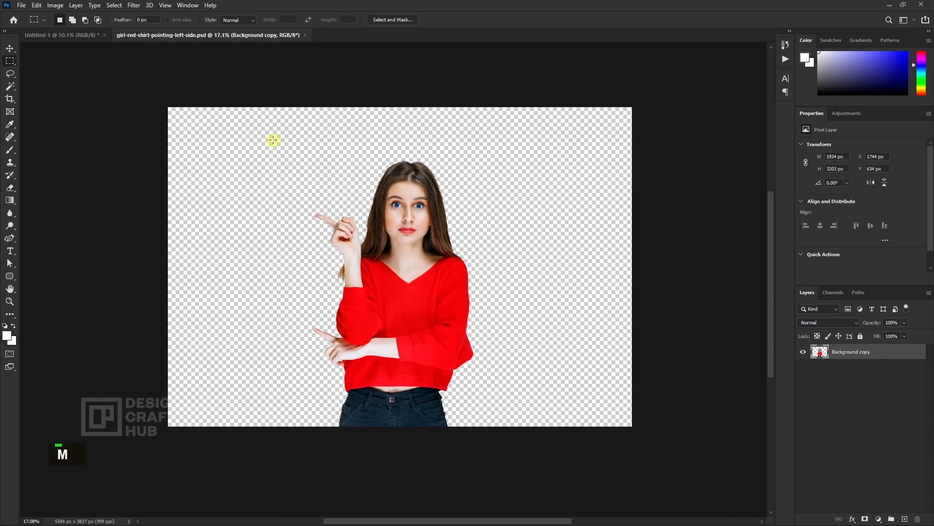
pyautogui.moveTo(276, 133); pyautogui.dragTo(491, 439)
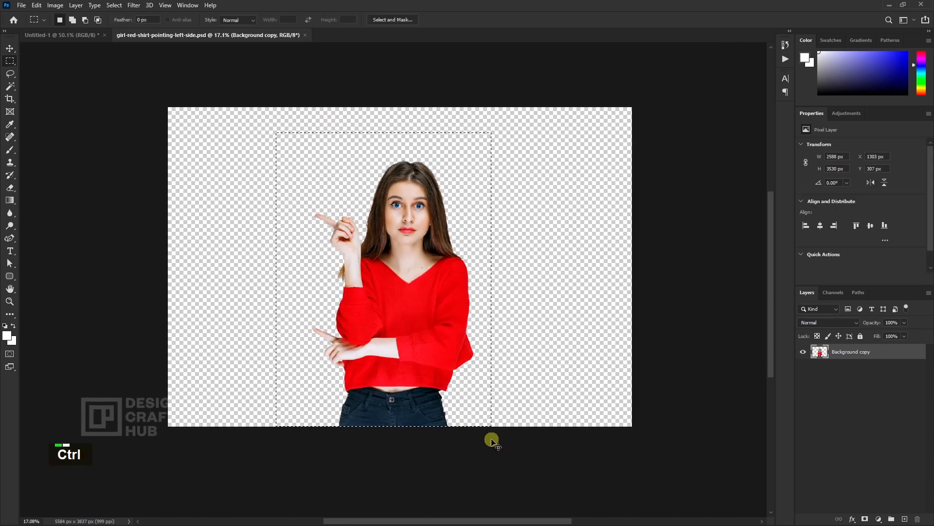
pyautogui.hotkey('ctrl', 'x')
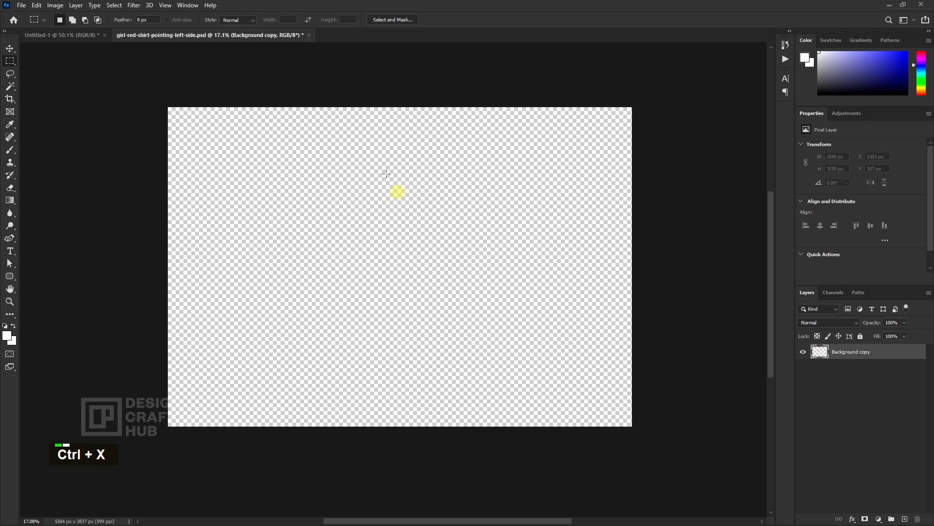
# Return to the Untitled-1 design, select the lower-left pill layer and paste the woman's photo directly above it
pyautogui.click(87, 37)
pyautogui.press('v')
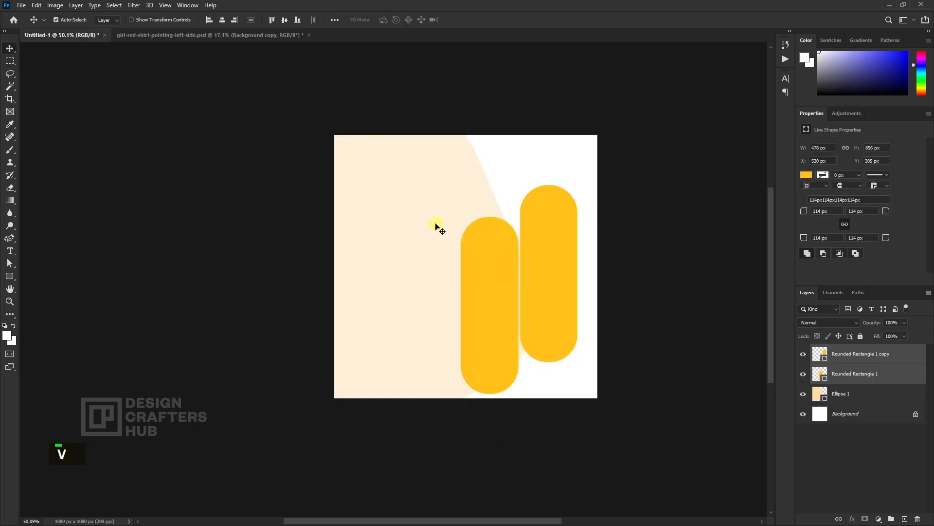
pyautogui.rightClick(437, 225)
pyautogui.click(450, 228)
pyautogui.rightClick(481, 258)
pyautogui.click(487, 261)
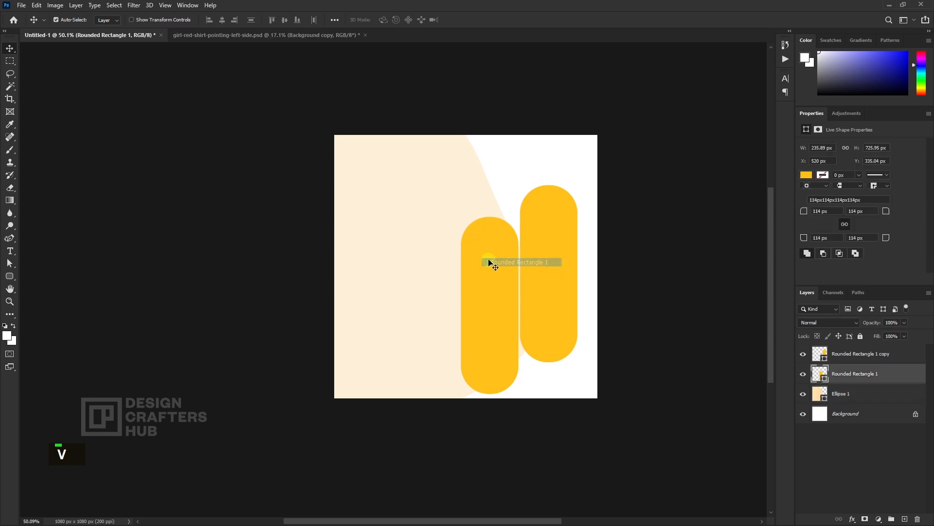
pyautogui.hotkey('ctrl', 'v')
pyautogui.scroll(-2, 486, 261)
# Convert the pasted photo layer to a smart object
pyautogui.click(844, 381)
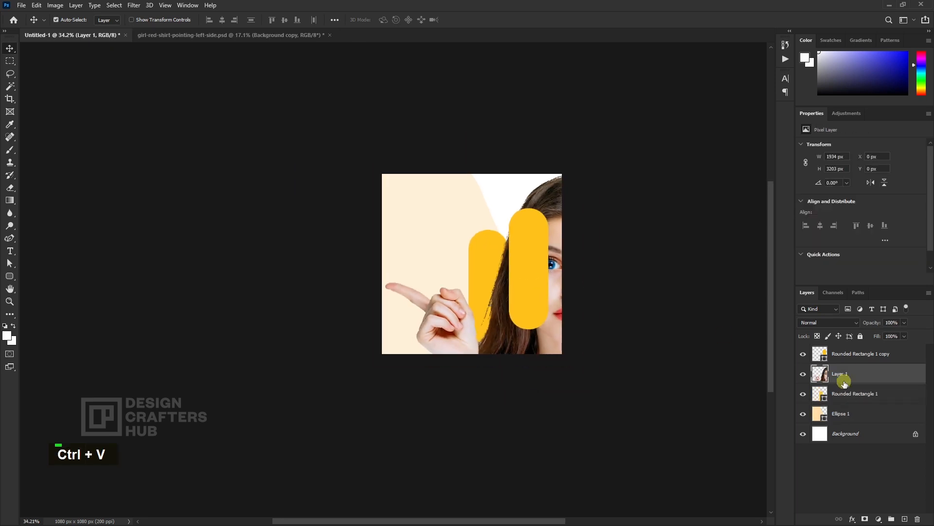
pyautogui.rightClick(853, 381)
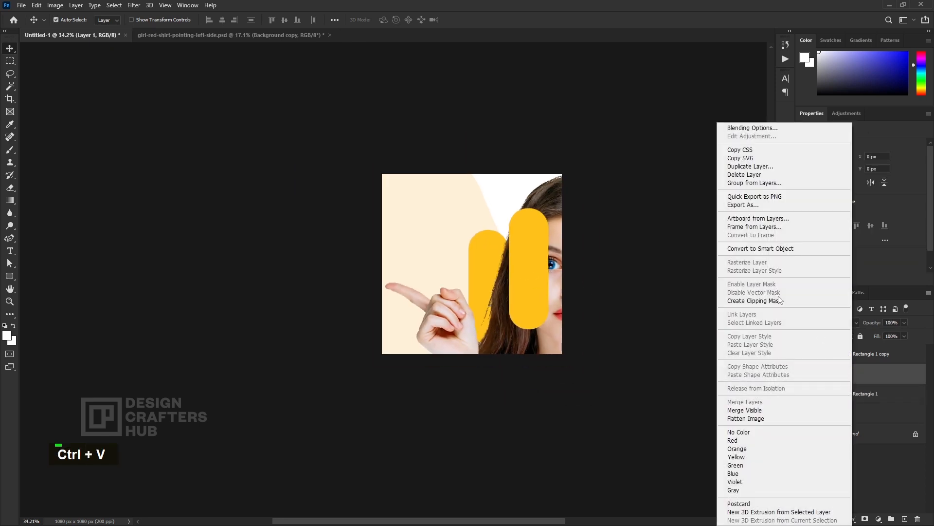
pyautogui.click(769, 250)
# Scale the photo down to about 19.8% and place it over the pills at about X 540 px, Y 382 px
pyautogui.hotkey('ctrl', 't')
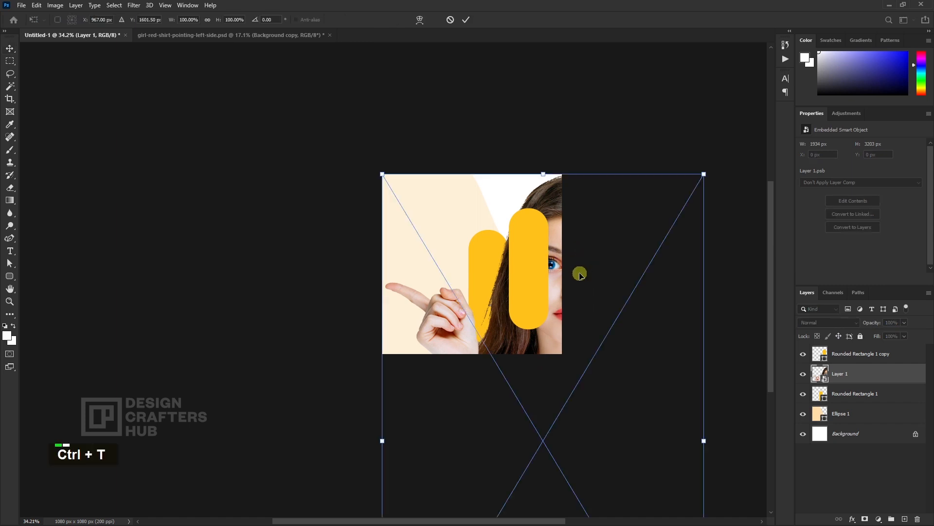
pyautogui.moveTo(383, 174); pyautogui.dragTo(563, 355)
pyautogui.scroll(2, 559, 421)
pyautogui.moveTo(559, 427); pyautogui.dragTo(494, 209)
pyautogui.press('Return')
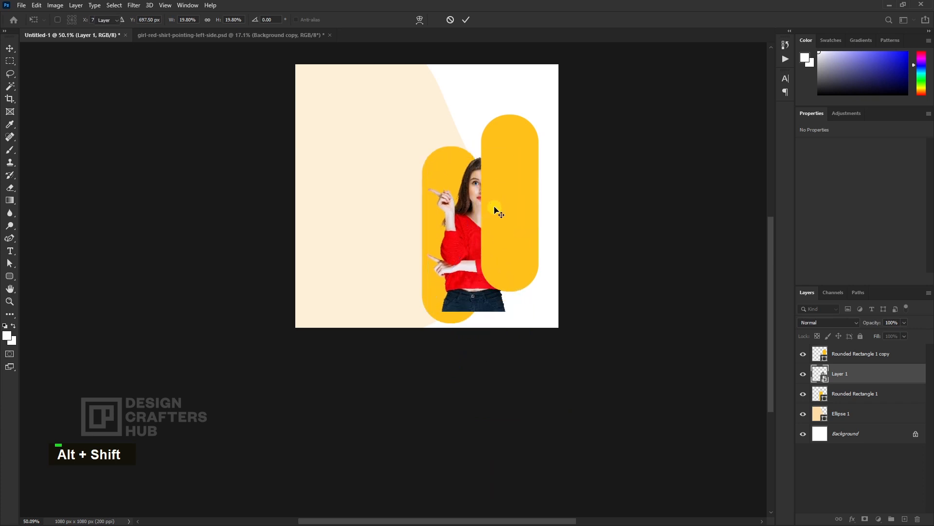
# Move the photo layer to the top of the stack and group the two pill layers beneath it
pyautogui.moveTo(861, 384); pyautogui.dragTo(856, 355)
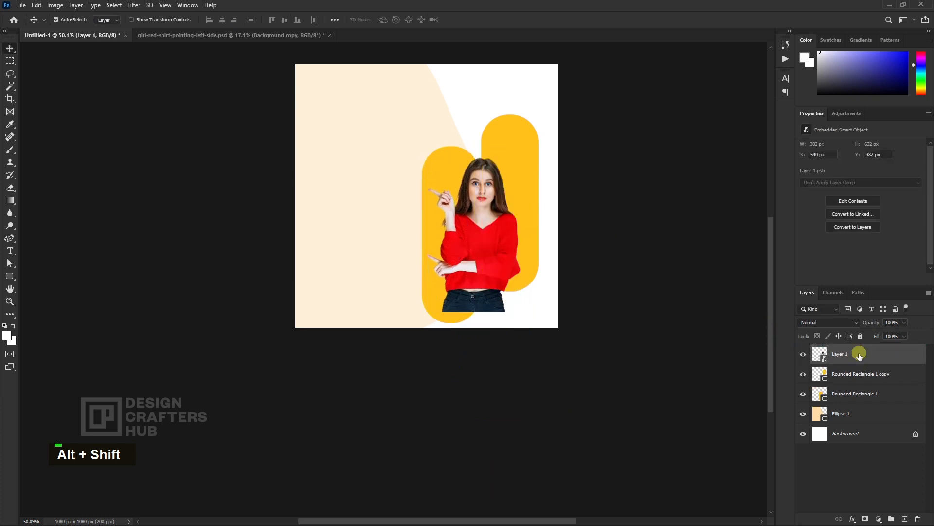
pyautogui.click(855, 380)
pyautogui.keyDown('shift'); pyautogui.click(850, 395); pyautogui.keyUp('shift')
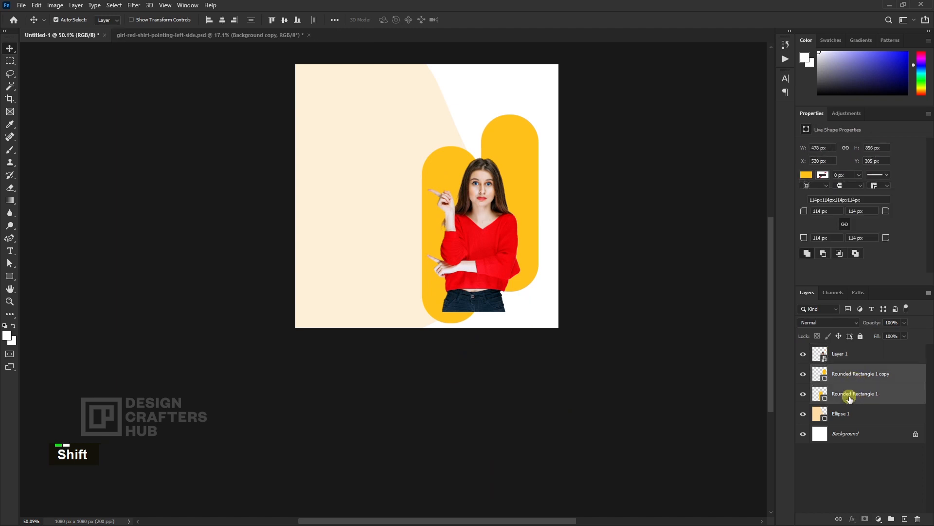
pyautogui.click(891, 519)
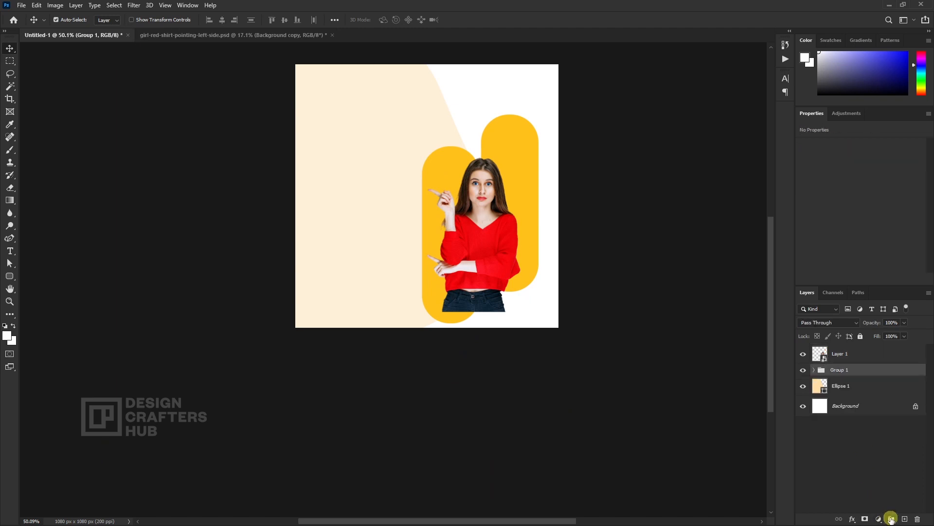
# Clip the photo layer to the pill group with a clipping mask
pyautogui.click(844, 360)
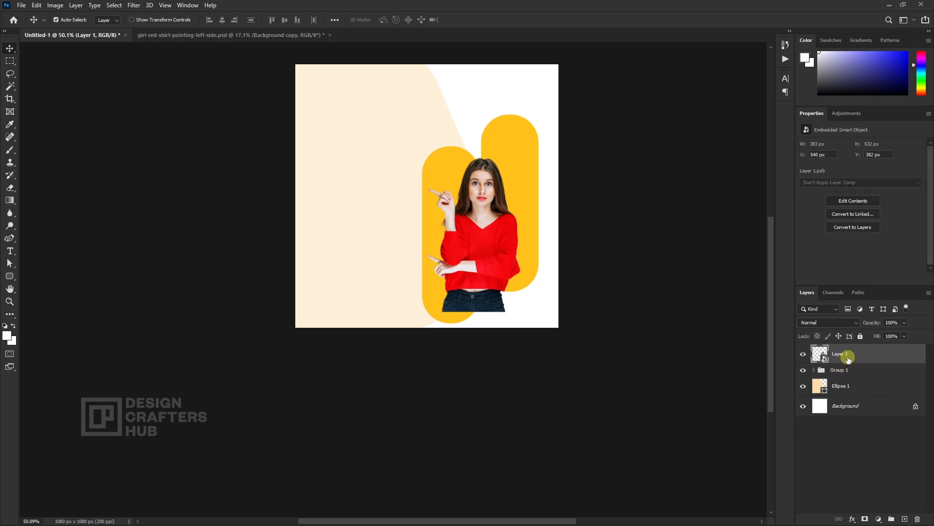
pyautogui.rightClick(848, 358)
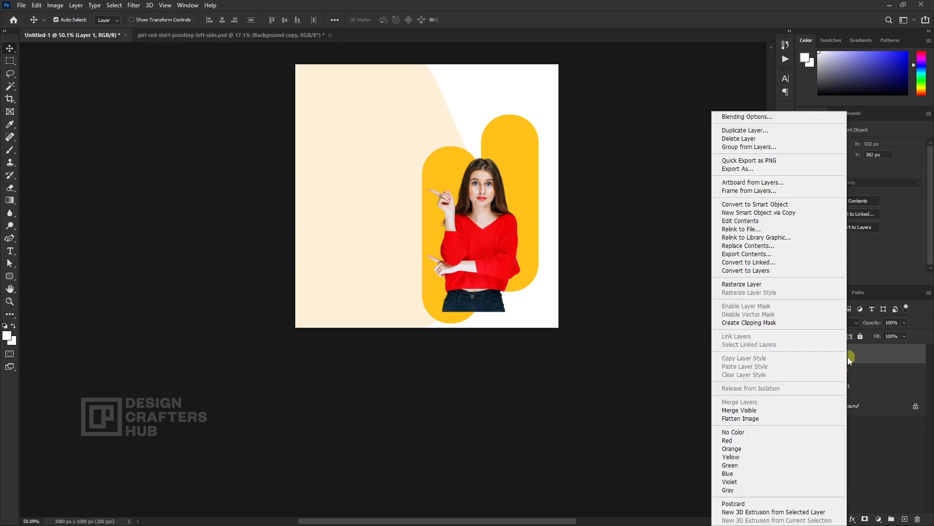
pyautogui.click(812, 323)
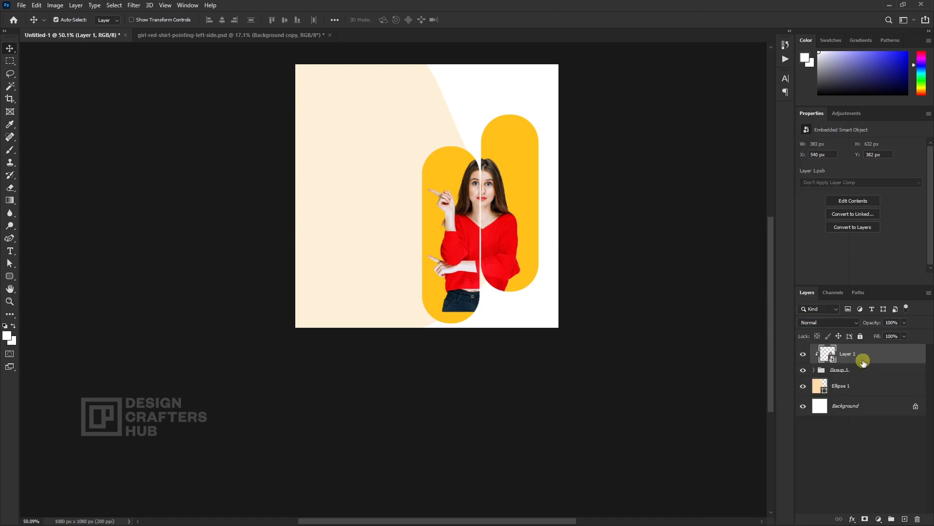
# Expand the pill group and toggle each pill layer's visibility to identify which shape it holds
pyautogui.rightClick(522, 201)
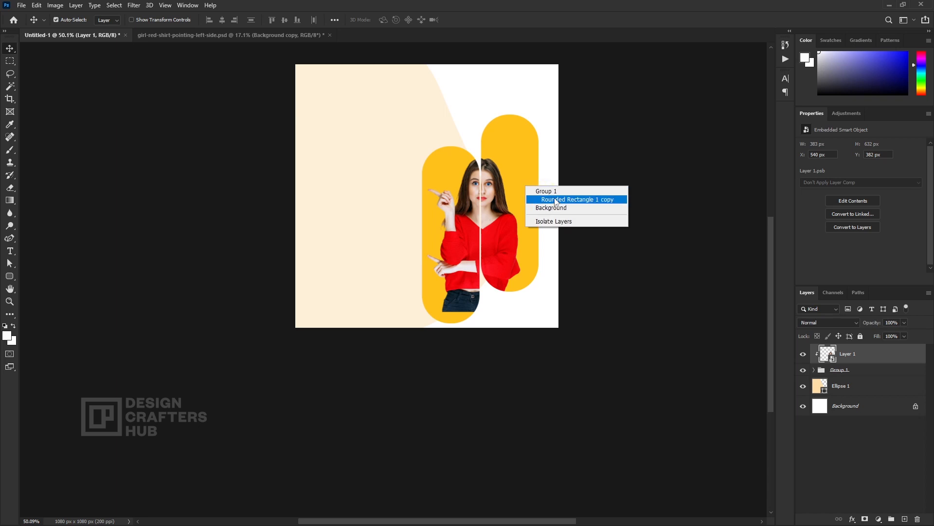
pyautogui.click(857, 373)
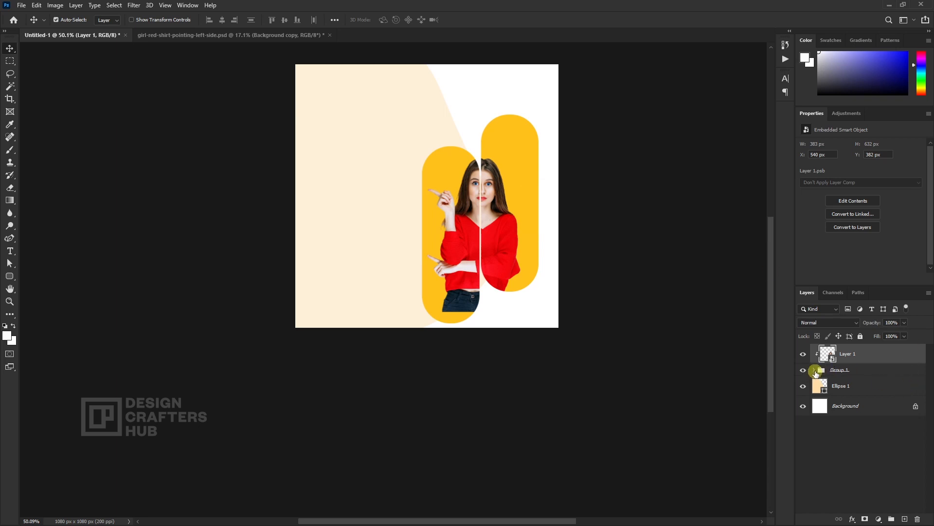
pyautogui.click(816, 372)
pyautogui.click(830, 408)
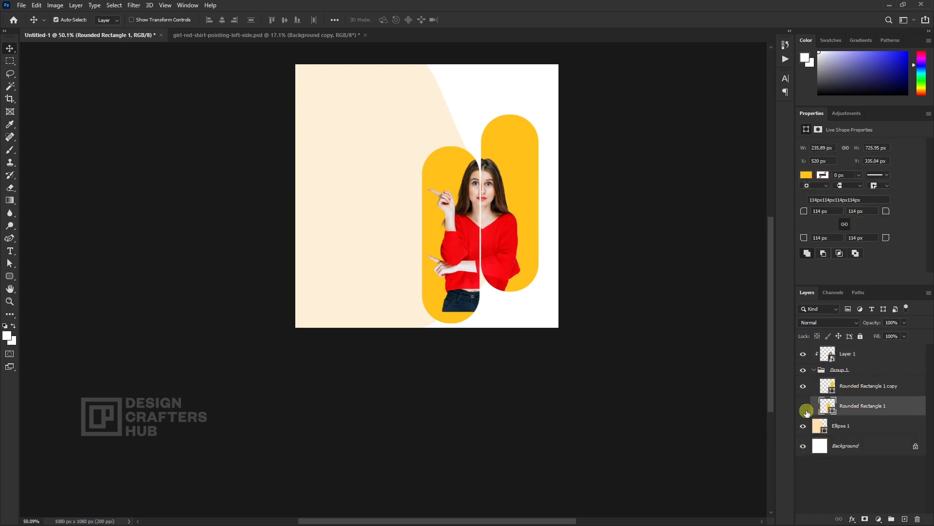
pyautogui.click(805, 410)
pyautogui.click(805, 410)
pyautogui.click(803, 388)
pyautogui.click(804, 387)
# Fill the upper-right pill shape with a red sampled from the woman's sweater
pyautogui.click(850, 390)
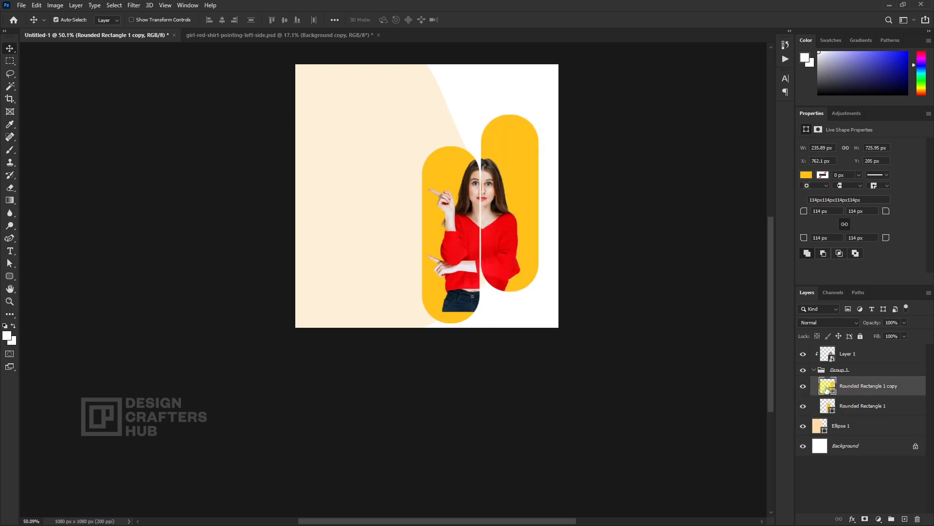
pyautogui.press('a')
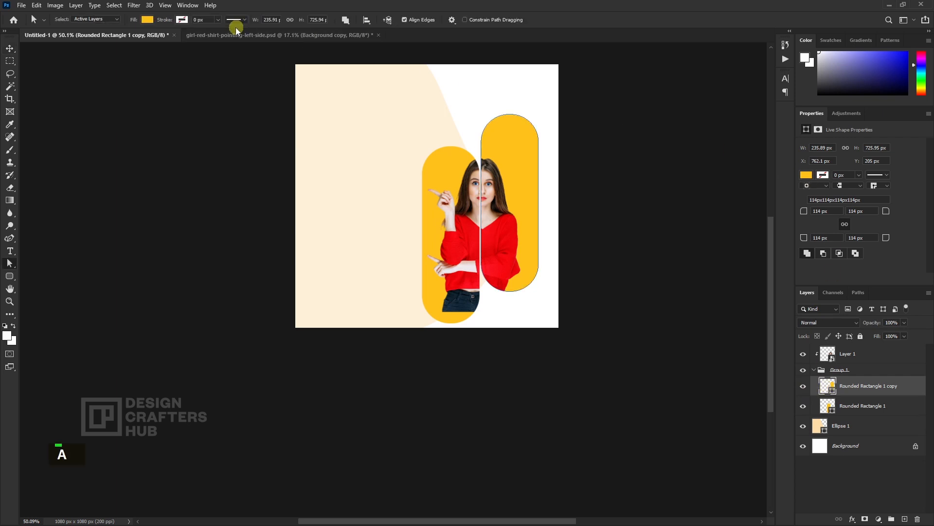
pyautogui.click(148, 20)
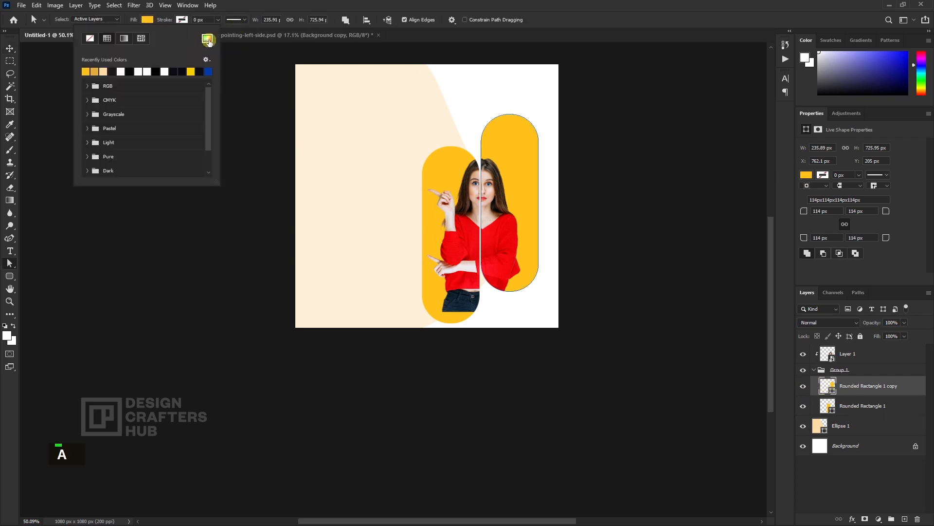
pyautogui.click(208, 41)
pyautogui.moveTo(515, 184); pyautogui.dragTo(445, 261)
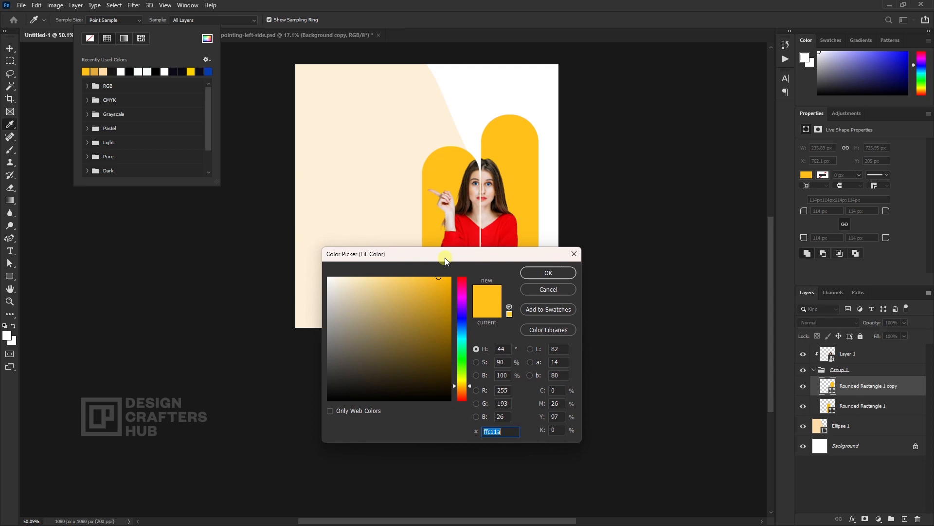
pyautogui.click(501, 226)
pyautogui.click(558, 274)
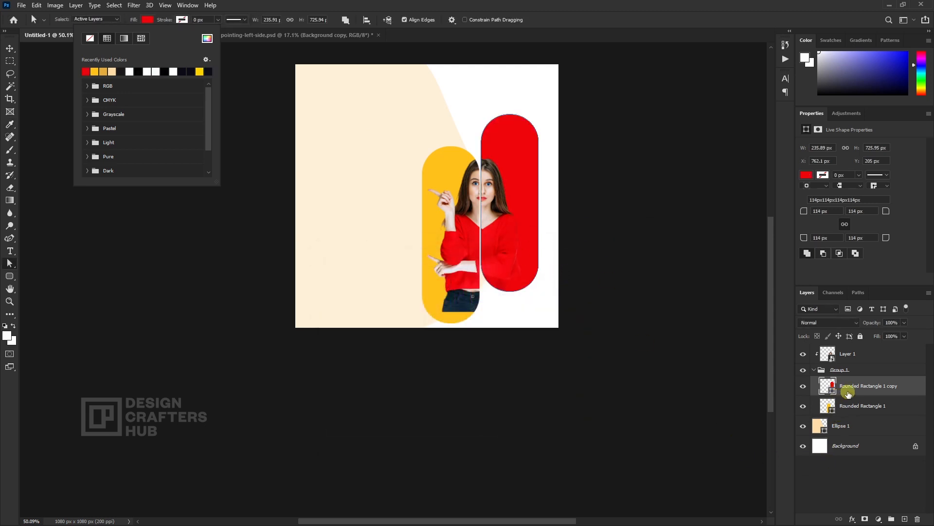
pyautogui.click(704, 322)
pyautogui.click(9, 48)
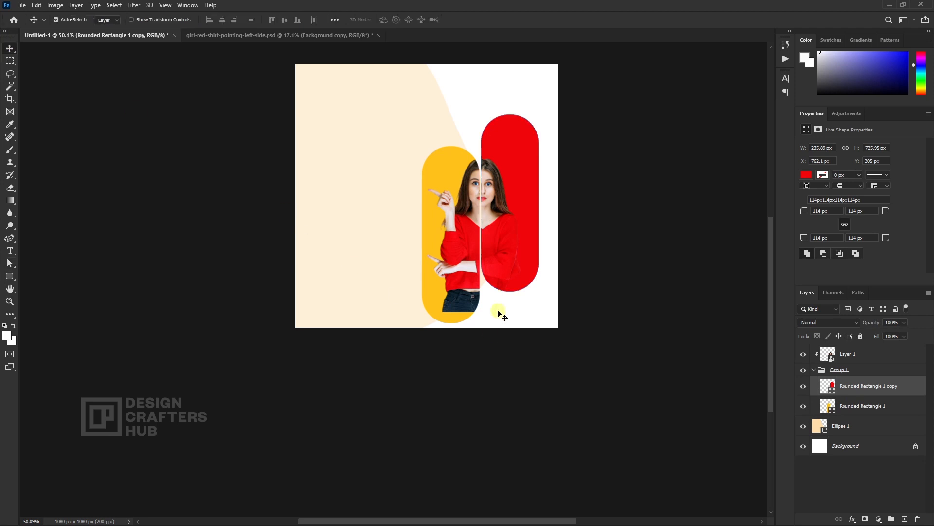
# Enlarge the clipped photo to about 25.28% and centre it at about X 784.5 px, Y 675.5 px
pyautogui.click(501, 313)
pyautogui.click(494, 200)
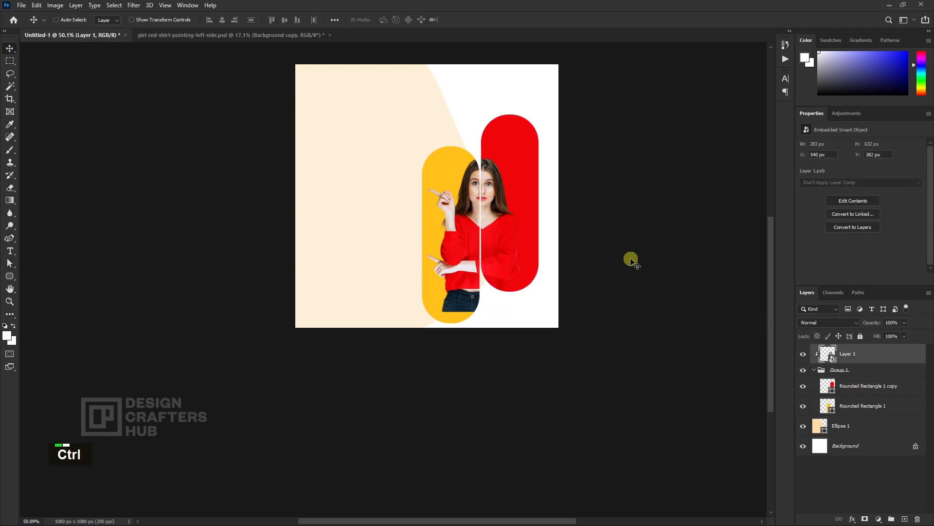
pyautogui.hotkey('ctrl', 't')
pyautogui.moveTo(520, 158); pyautogui.dragTo(534, 134)
pyautogui.moveTo(526, 227); pyautogui.dragTo(525, 239)
pyautogui.moveTo(534, 146); pyautogui.dragTo(547, 129)
pyautogui.moveTo(526, 199); pyautogui.dragTo(523, 206)
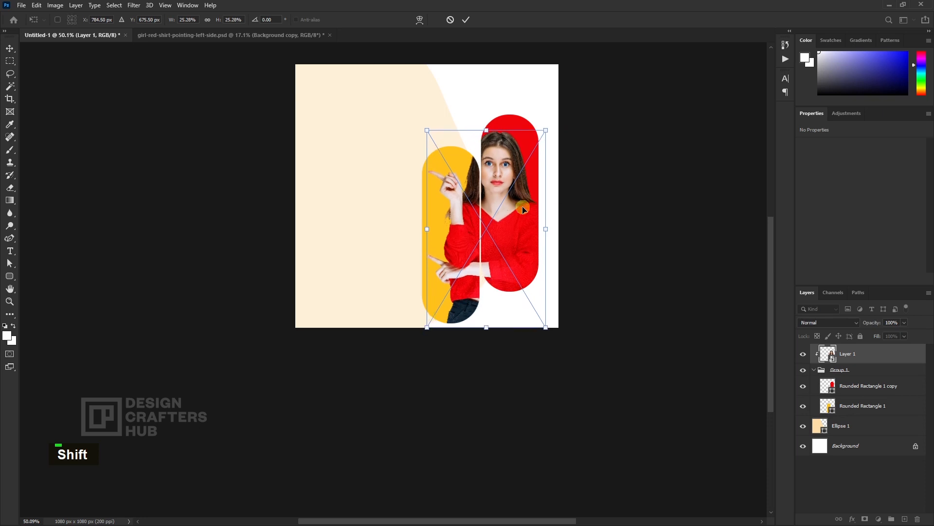
# Nudge the enlarged photo slightly left to X 778.5 px and apply the transform
pyautogui.press('Left')
pyautogui.press('Left')
pyautogui.press('Left')
pyautogui.press('Left')
pyautogui.press('Left')
pyautogui.press('Left')
pyautogui.press('Left')
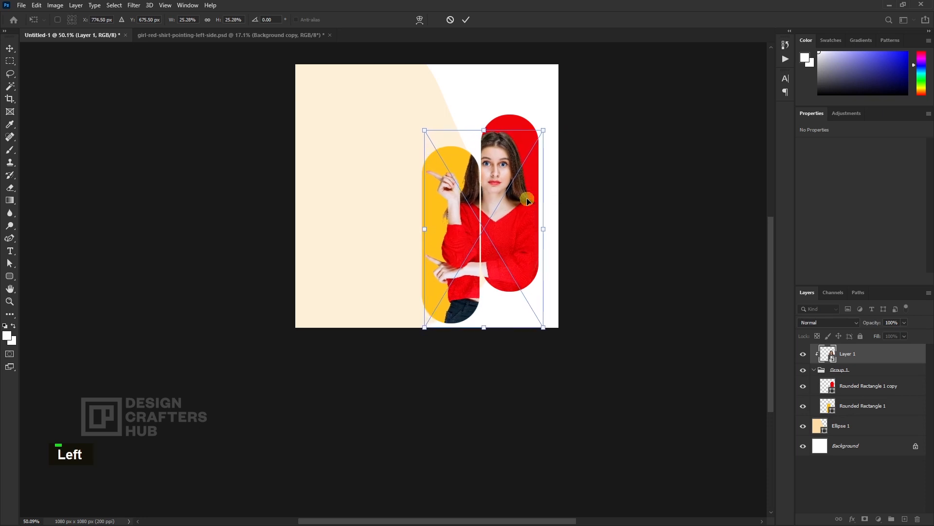
pyautogui.press('Right')
pyautogui.press('Right')
pyautogui.press('Right')
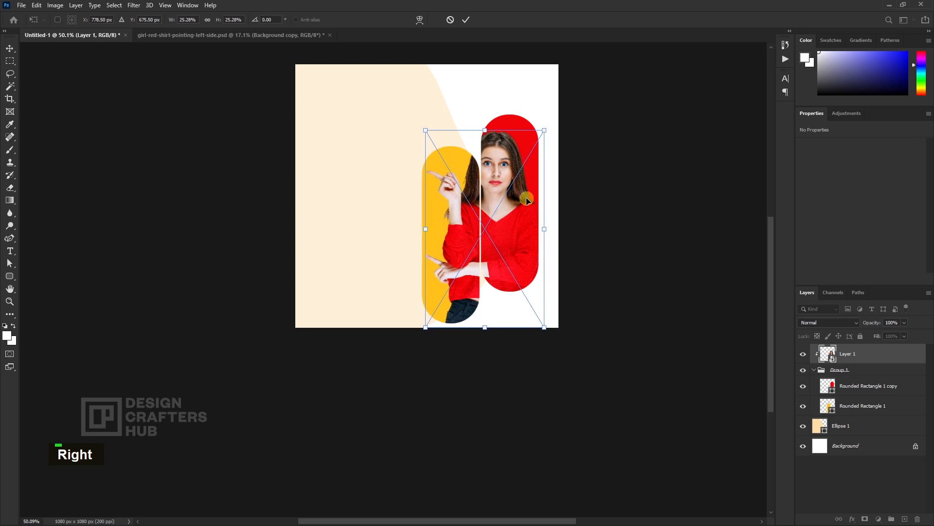
pyautogui.doubleClick(525, 202)
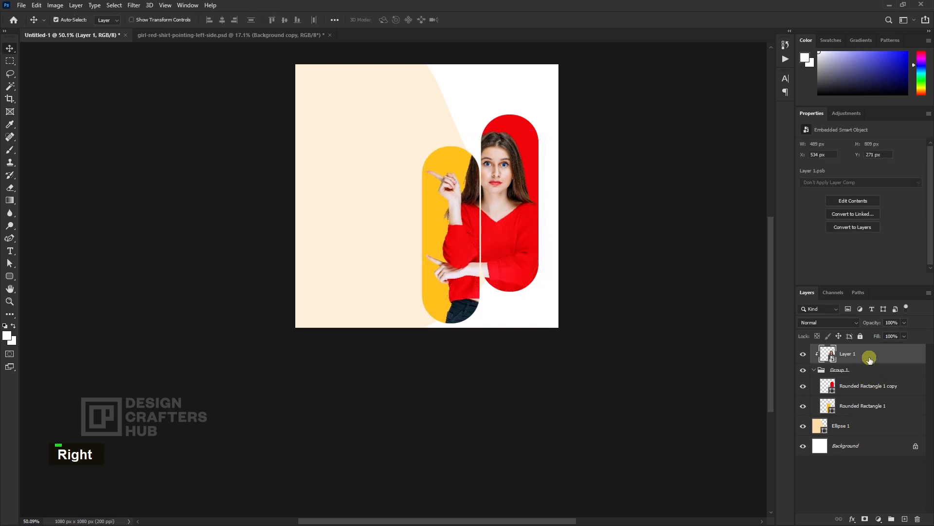
# Link the photo layer, the pill group and both pill layers, and undo the trial move of the linked set
pyautogui.keyDown('shift'); pyautogui.click(857, 406); pyautogui.keyUp('shift')
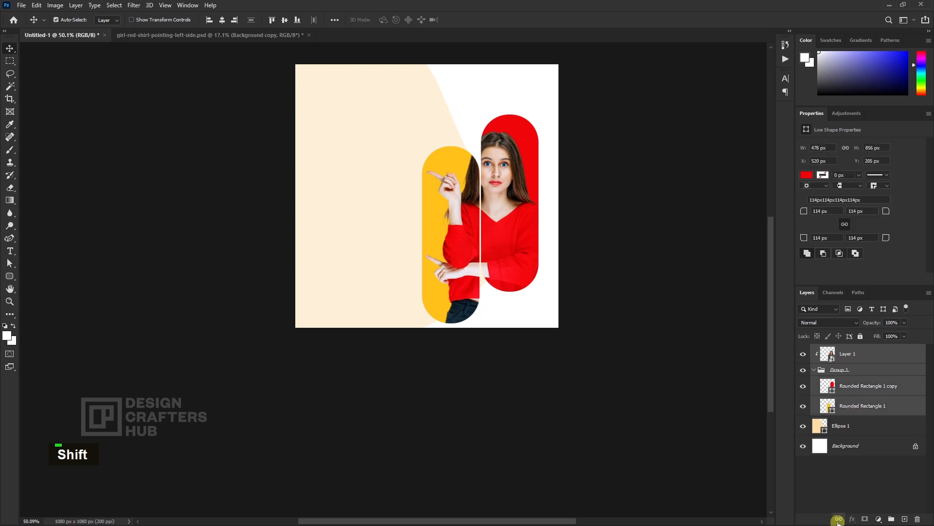
pyautogui.moveTo(527, 181); pyautogui.dragTo(517, 177)
pyautogui.hotkey('ctrl', 'z')
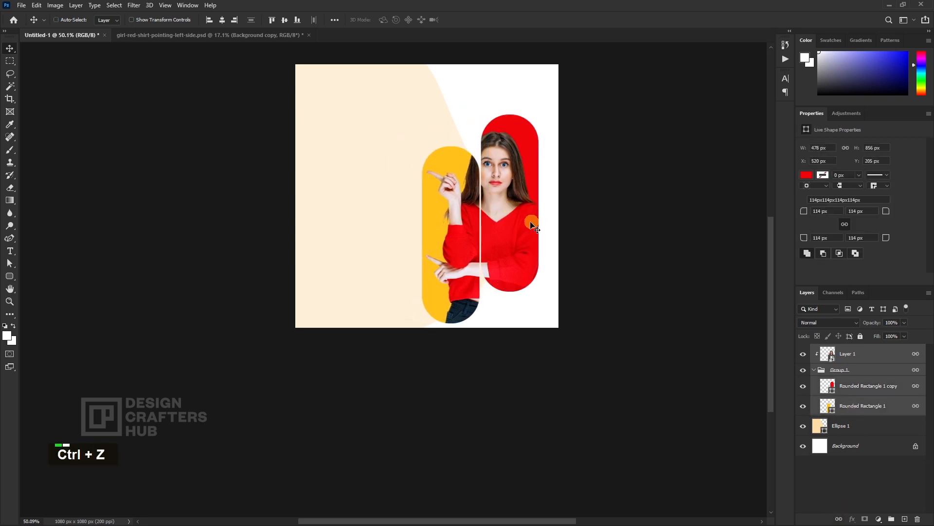
pyautogui.click(618, 223)
# Shift the linked photo and pills slightly right and up, bringing the photo to X 540 px, Y 267 px
pyautogui.moveTo(521, 259); pyautogui.dragTo(523, 258)
pyautogui.press('Up')
pyautogui.press('Up')
pyautogui.press('Up')
pyautogui.press('Up')
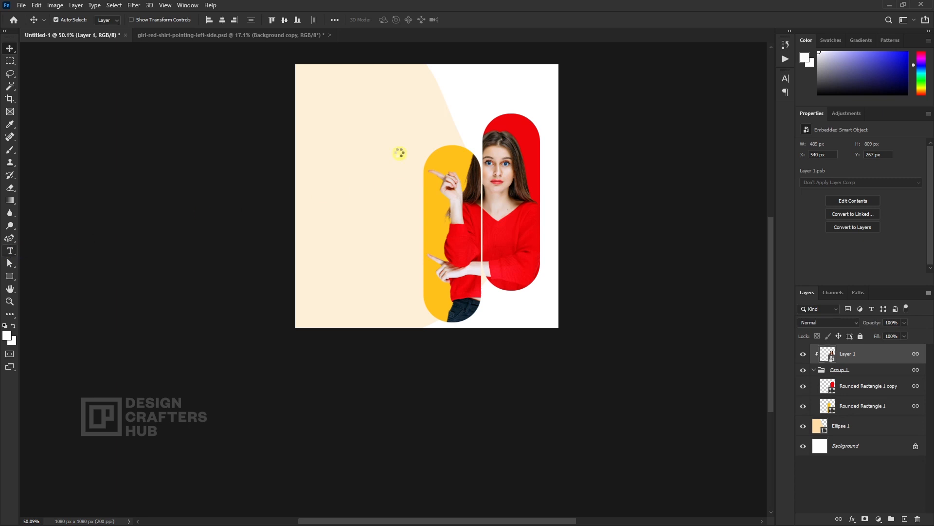
# Add a four-line headline on the peach area reading "We are / creative / marketing / agency"
pyautogui.click(343, 153)
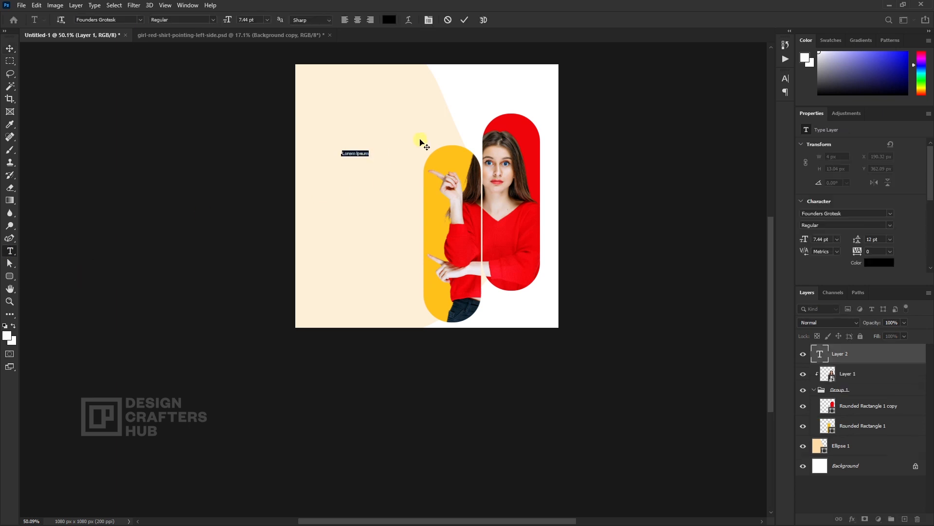
pyautogui.press('capslock')
pyautogui.write('We')
pyautogui.press('capslock')
pyautogui.write('C')
pyautogui.press('capslock')
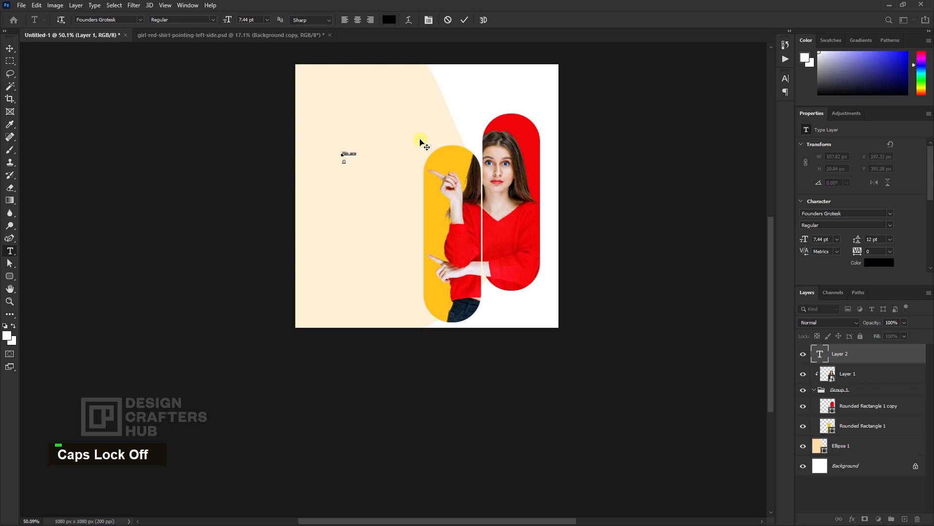
pyautogui.write('rea')
pyautogui.press('BackSpace')
pyautogui.write('c')
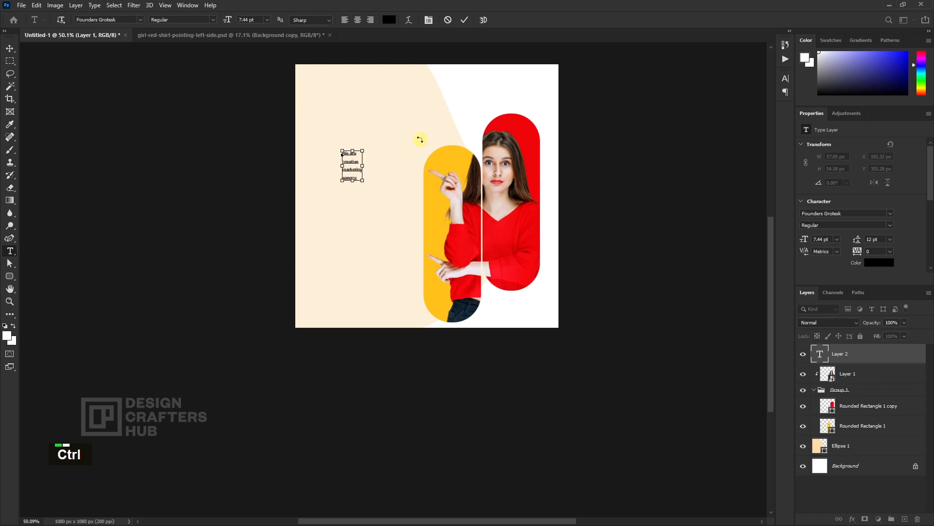
pyautogui.hotkey('ctrl', 'Return')
# Scale the headline to about 404.78% and move it left to X 102.48 px, Y 331.06 px
pyautogui.hotkey('ctrl', 't')
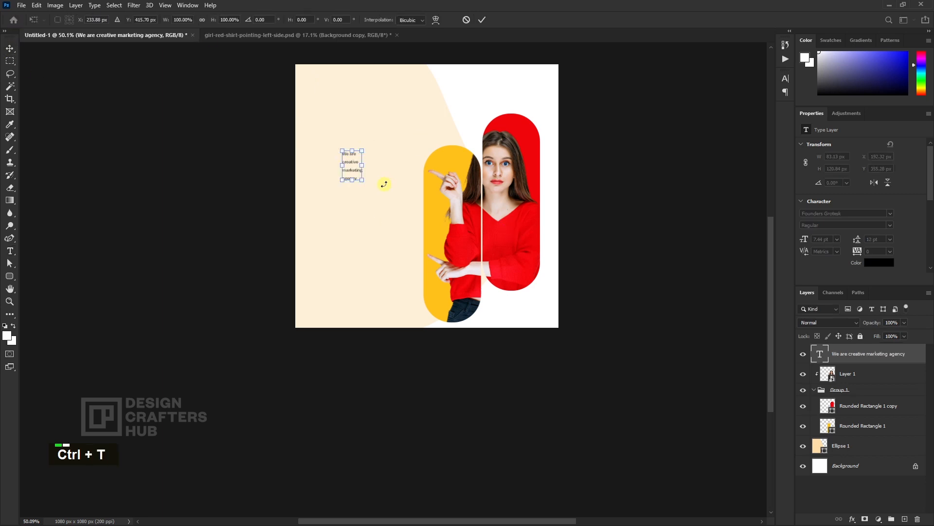
pyautogui.moveTo(365, 180); pyautogui.dragTo(421, 274)
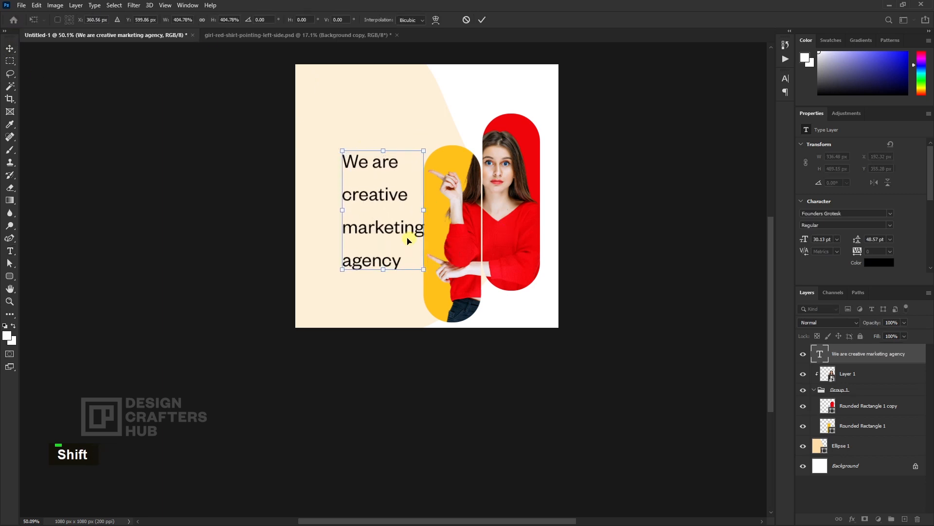
pyautogui.moveTo(410, 241); pyautogui.dragTo(388, 235)
pyautogui.press('Return')
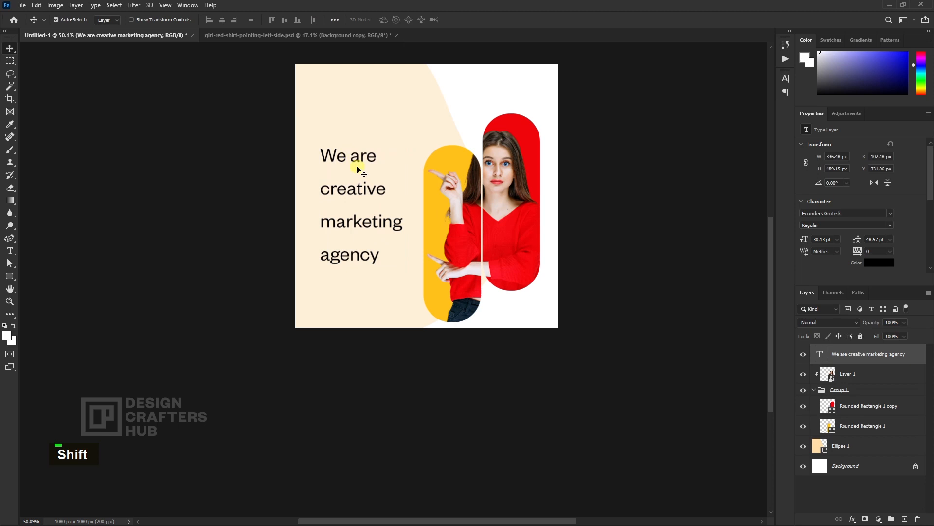
# Reset the whole headline's leading to Auto and tighten it to 32.38 pt
pyautogui.press('t')
pyautogui.click(359, 159)
pyautogui.hotkey('ctrl', 'a')
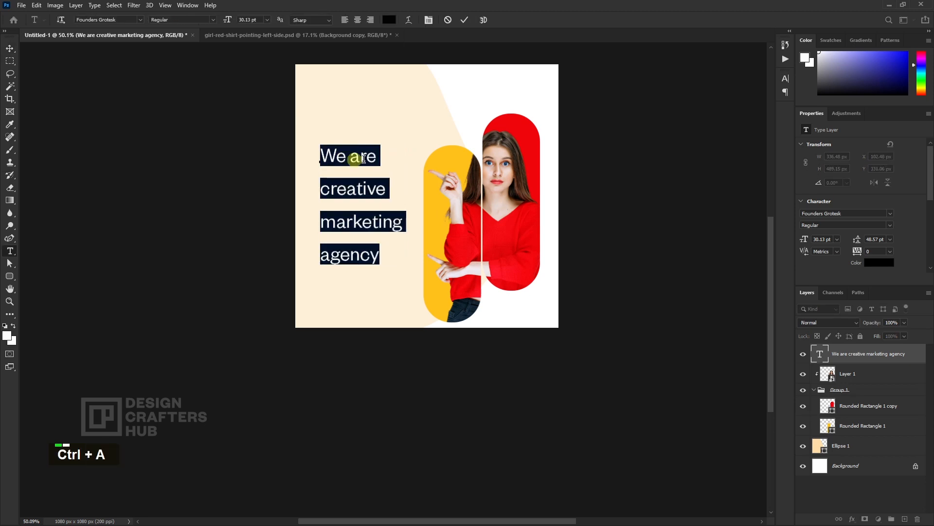
pyautogui.click(891, 241)
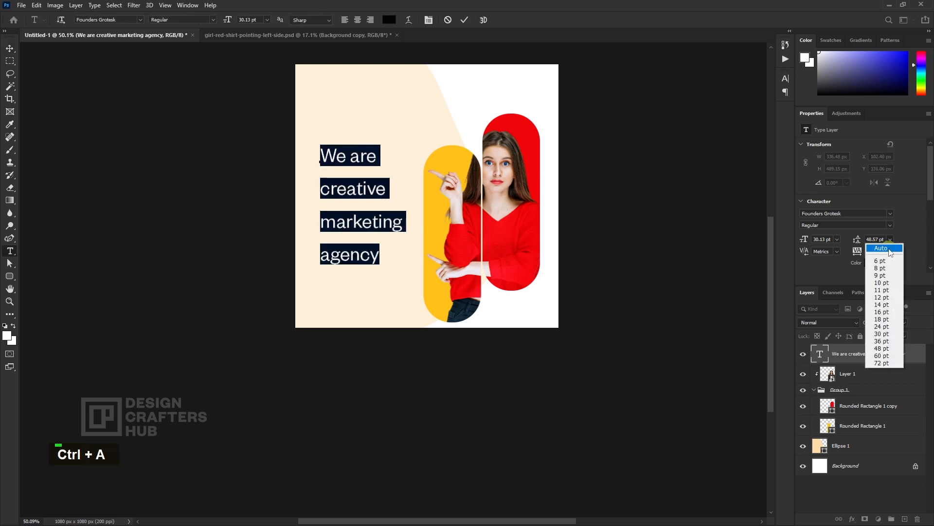
pyautogui.click(888, 247)
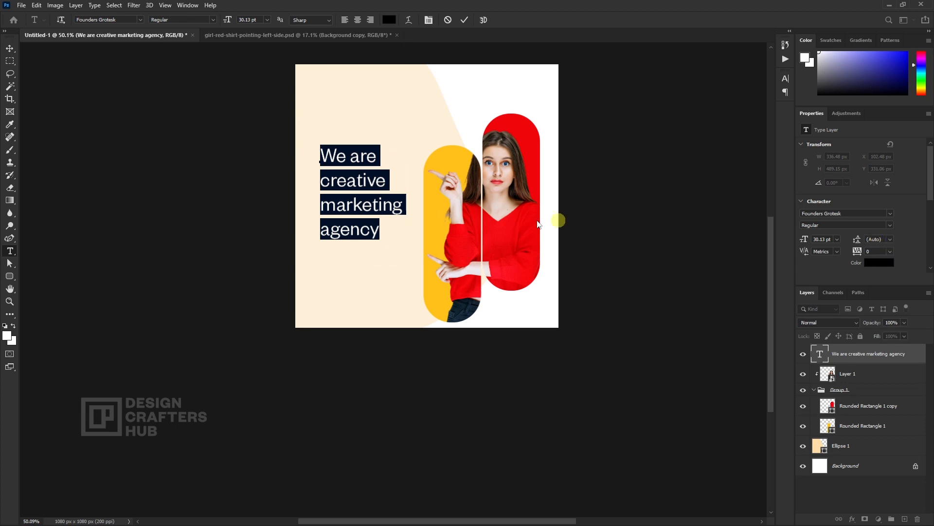
pyautogui.hotkey('alt', 'Up')
pyautogui.hotkey('alt', 'Down')
pyautogui.hotkey('alt', 'Down')
pyautogui.hotkey('alt', 'Down')
pyautogui.hotkey('alt', 'Down')
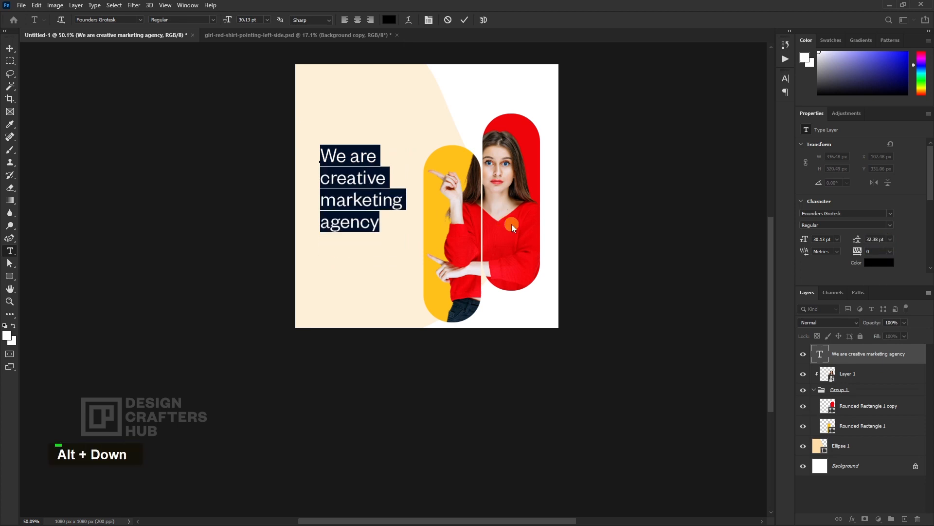
pyautogui.click(16, 52)
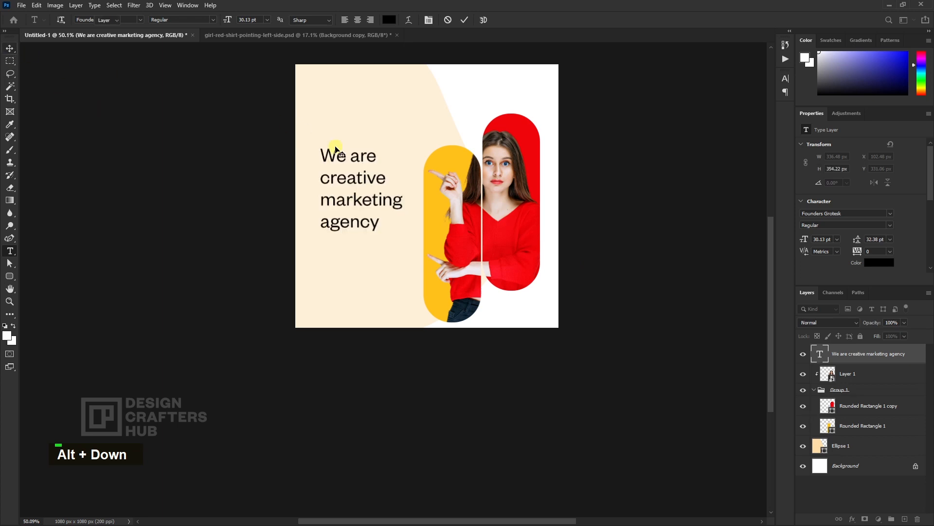
# Change the headline's font to Abril Fatface
pyautogui.press('t')
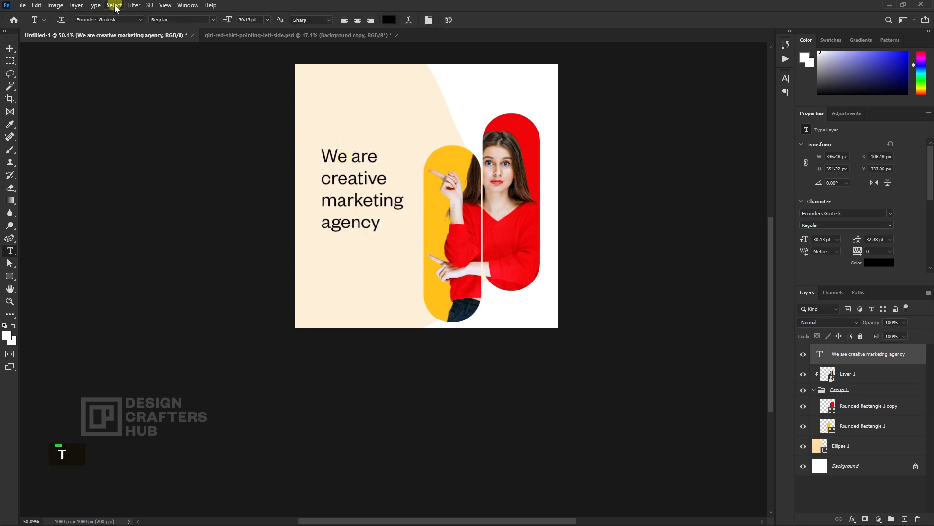
pyautogui.click(140, 19)
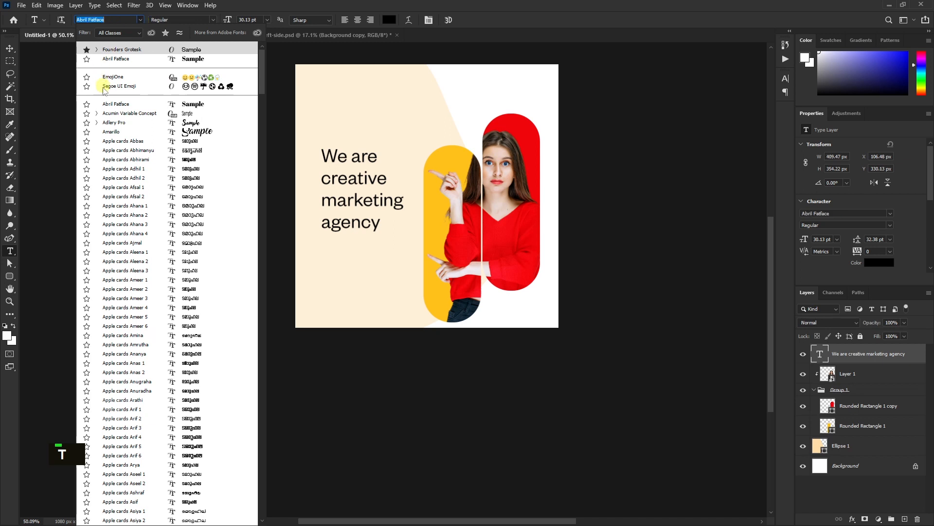
pyautogui.click(115, 105)
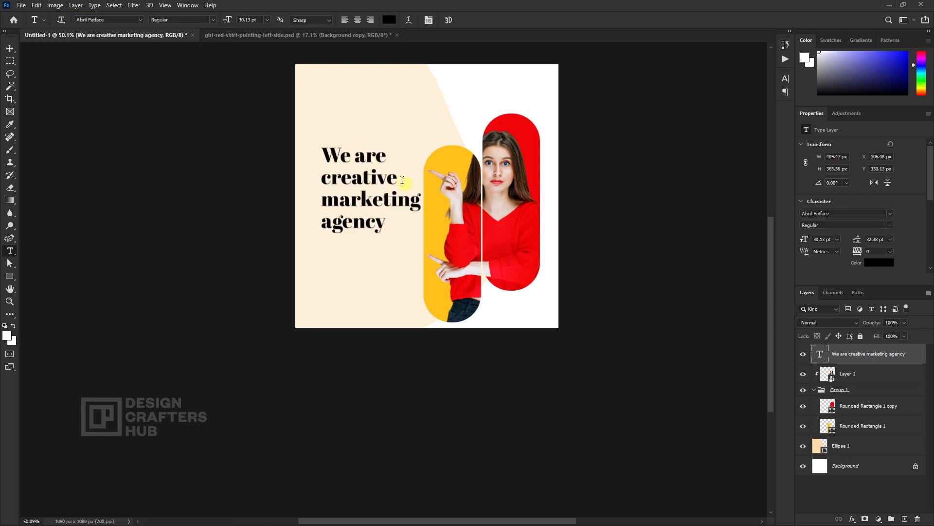
# Scale the headline down to about 88.73% and move it up to X 97.77 px, Y 283.69 px
pyautogui.press('v')
pyautogui.moveTo(389, 201); pyautogui.dragTo(376, 192)
pyautogui.scroll(1, 375, 192)
pyautogui.hotkey('ctrl', 't')
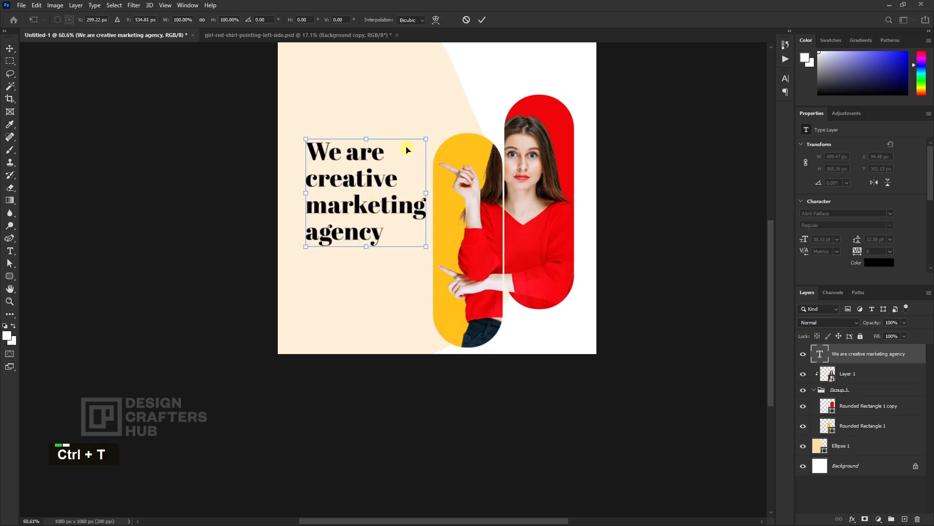
pyautogui.moveTo(423, 140); pyautogui.dragTo(414, 144)
pyautogui.moveTo(368, 177); pyautogui.dragTo(365, 150)
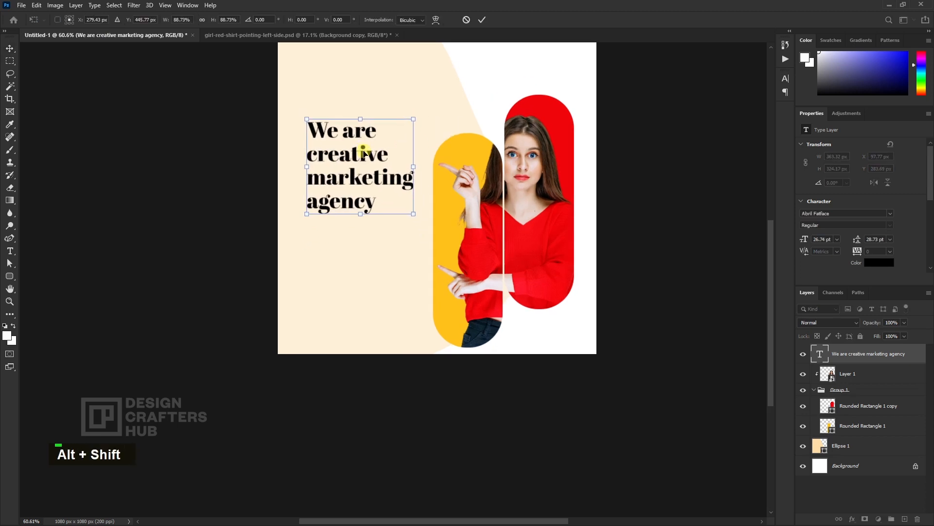
pyautogui.press('Return')
# Draw a rounded rectangle about 301 by 72 px with a 10 px radius over the word "creative"
pyautogui.scroll(3, 365, 152)
pyautogui.press('space')
pyautogui.moveTo(365, 201); pyautogui.dragTo(362, 244)
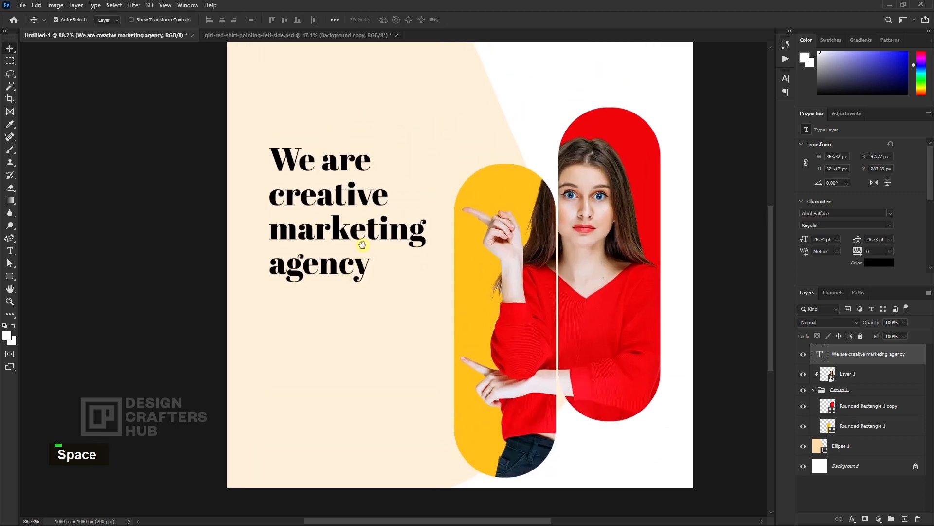
pyautogui.click(10, 276)
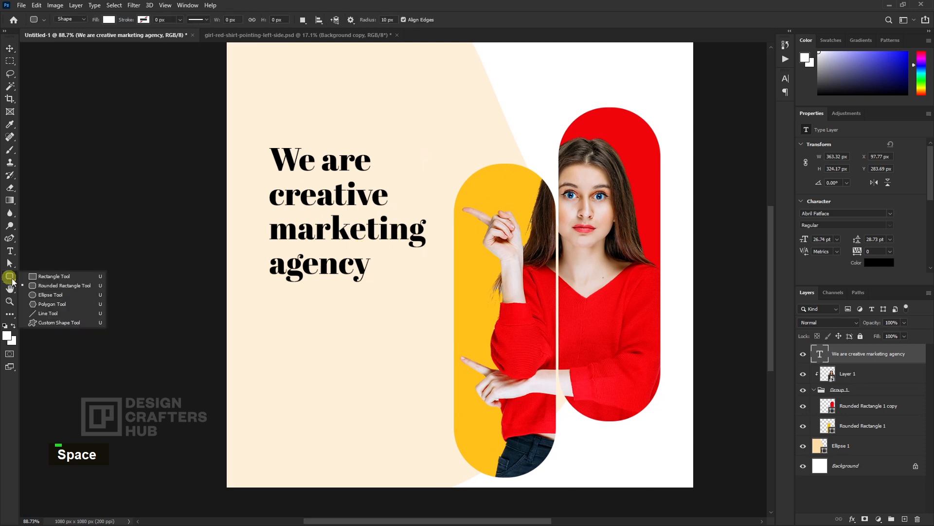
pyautogui.click(51, 291)
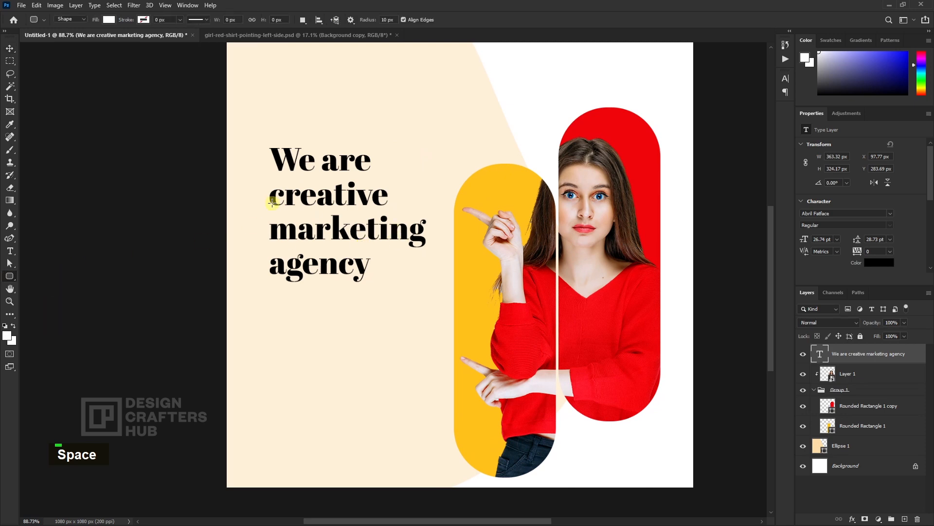
pyautogui.moveTo(266, 183); pyautogui.dragTo(394, 210)
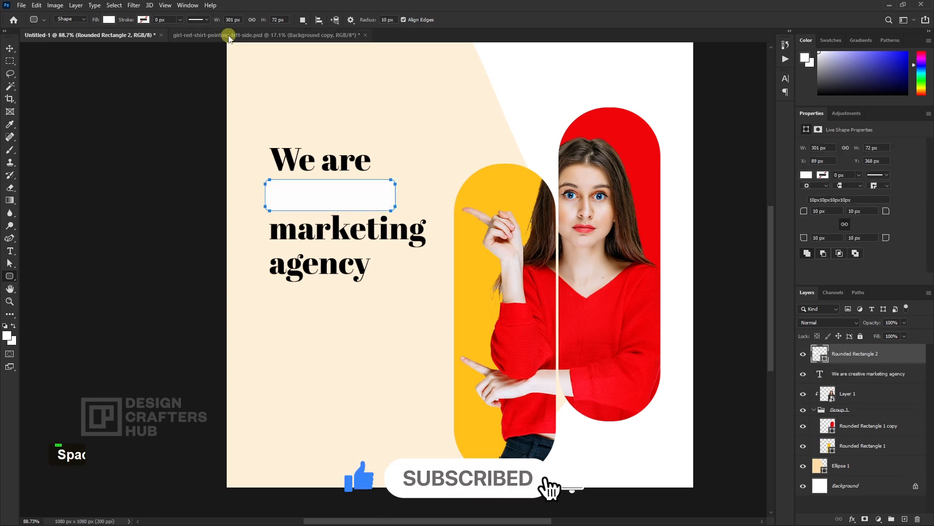
# Fill the new rounded rectangle with the recently used red and place its layer beneath the headline
pyautogui.press('a')
pyautogui.click(147, 20)
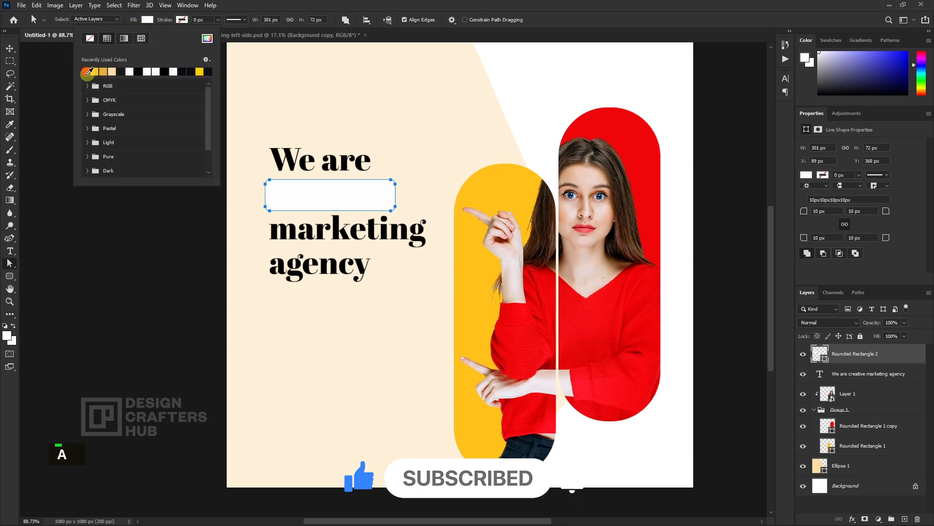
pyautogui.click(86, 71)
pyautogui.click(10, 49)
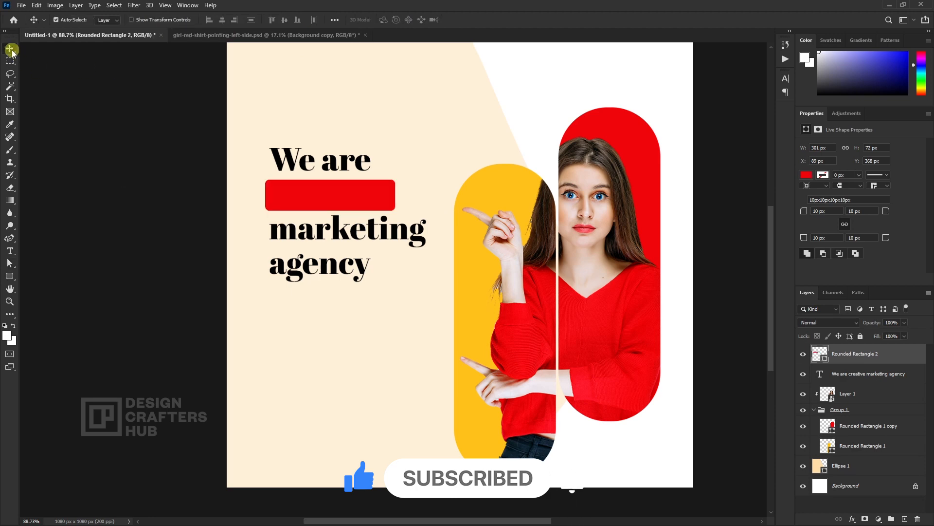
pyautogui.moveTo(869, 357); pyautogui.dragTo(867, 381)
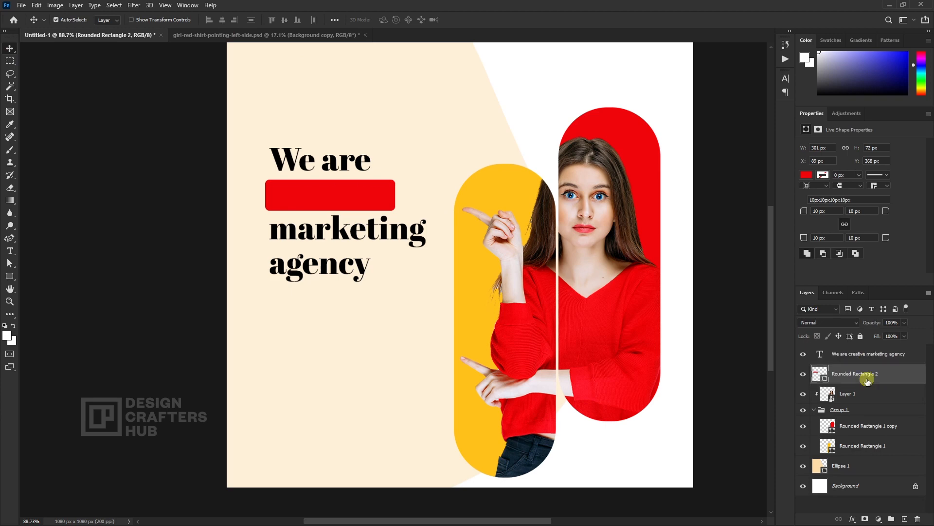
# Select the headline layer on the canvas and activate the Type tool
pyautogui.rightClick(358, 201)
pyautogui.click(375, 204)
pyautogui.press('t')
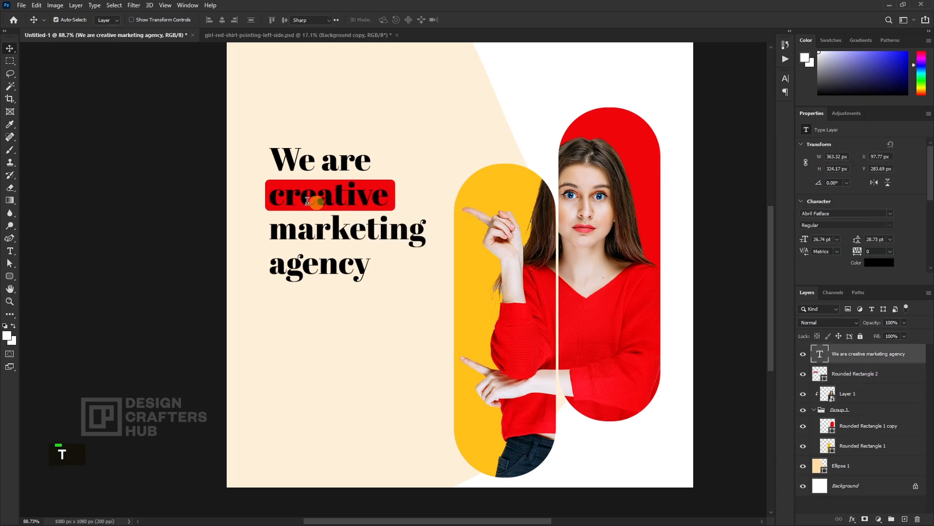
pyautogui.moveTo(268, 194); pyautogui.dragTo(363, 194)
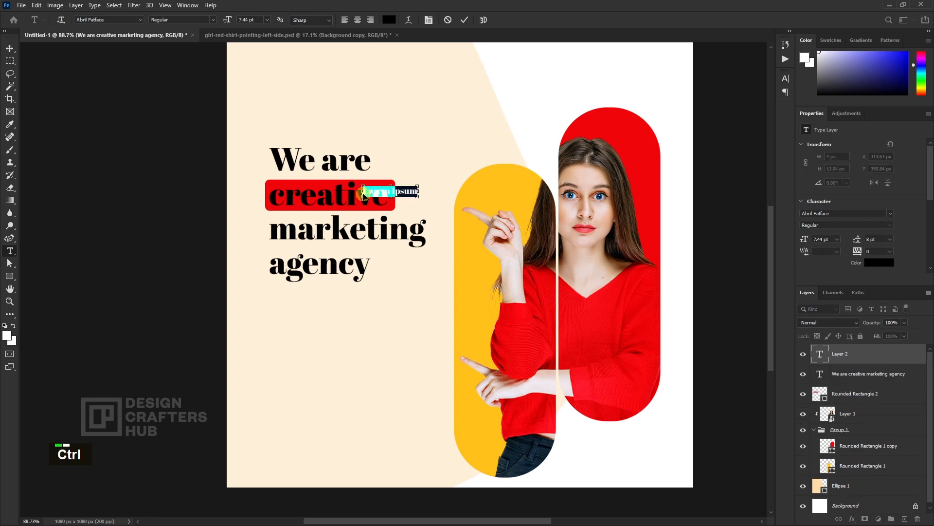
pyautogui.press('Return')
pyautogui.hotkey('ctrl', 'z')
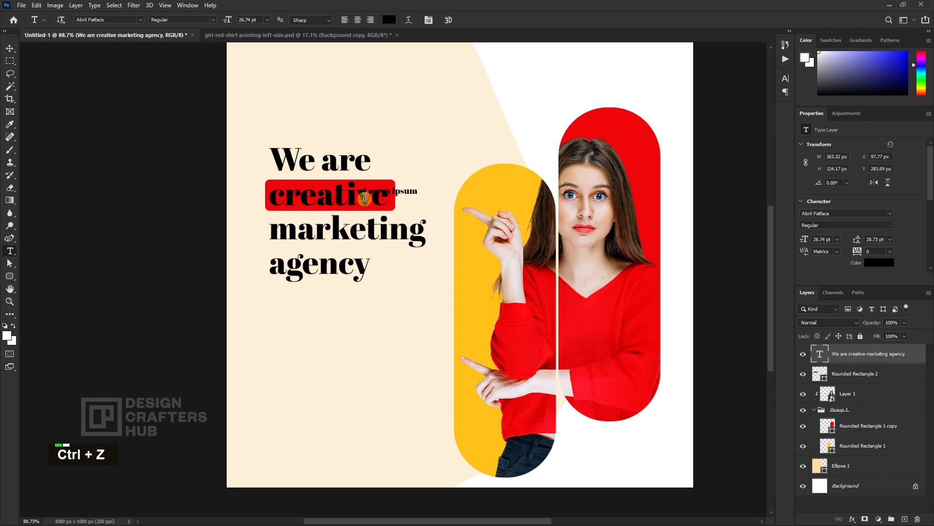
# Recolour the word "creative" in the headline white (ffffff) and finish the text edit
pyautogui.moveTo(271, 194); pyautogui.dragTo(391, 191)
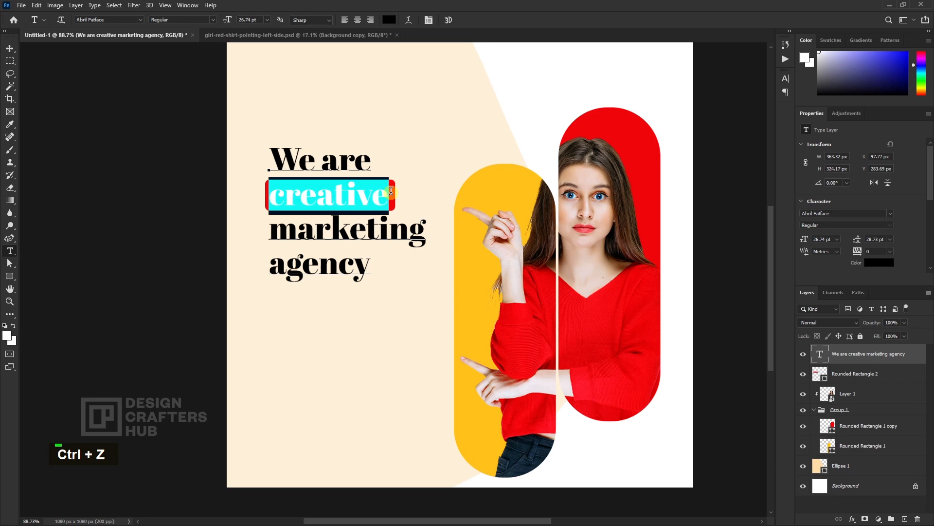
pyautogui.click(394, 20)
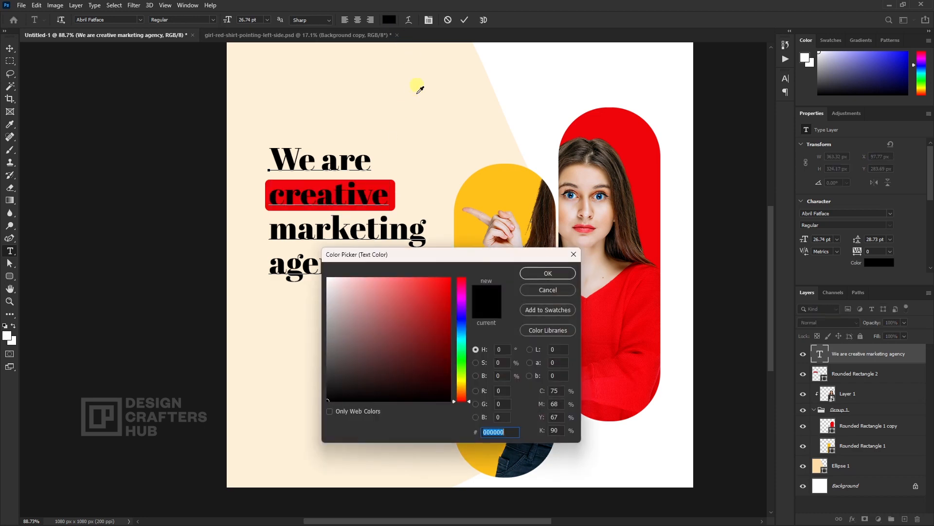
pyautogui.moveTo(359, 310); pyautogui.dragTo(326, 277)
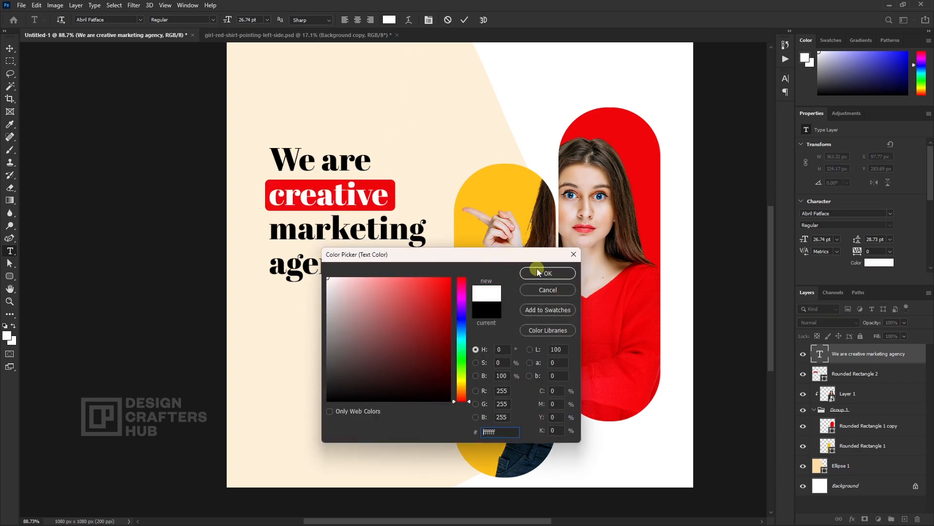
pyautogui.click(538, 272)
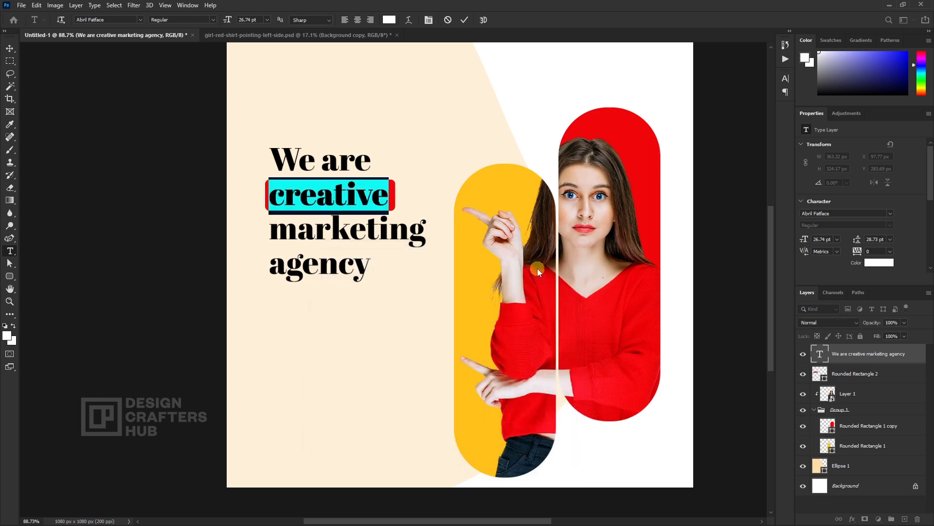
pyautogui.click(10, 48)
pyautogui.moveTo(210, 139); pyautogui.dragTo(368, 313)
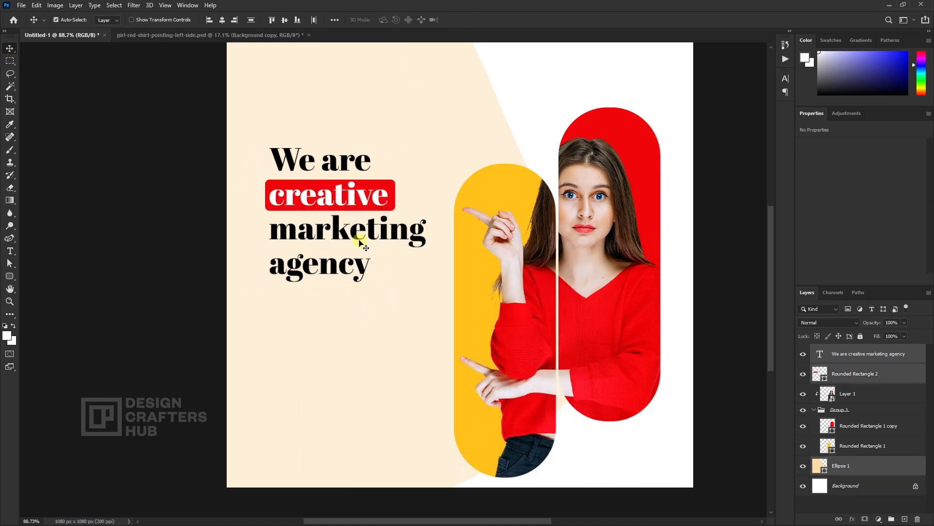
pyautogui.moveTo(359, 238); pyautogui.dragTo(360, 228)
pyautogui.hotkey('ctrl', 'z')
# Select the peach Ellipse 1 layer alone and lock it completely
pyautogui.rightClick(471, 134)
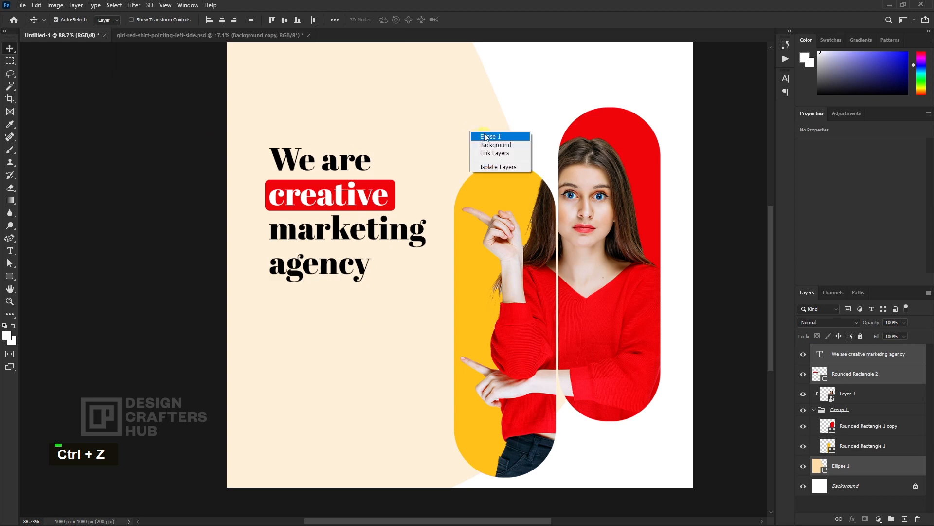
pyautogui.click(484, 142)
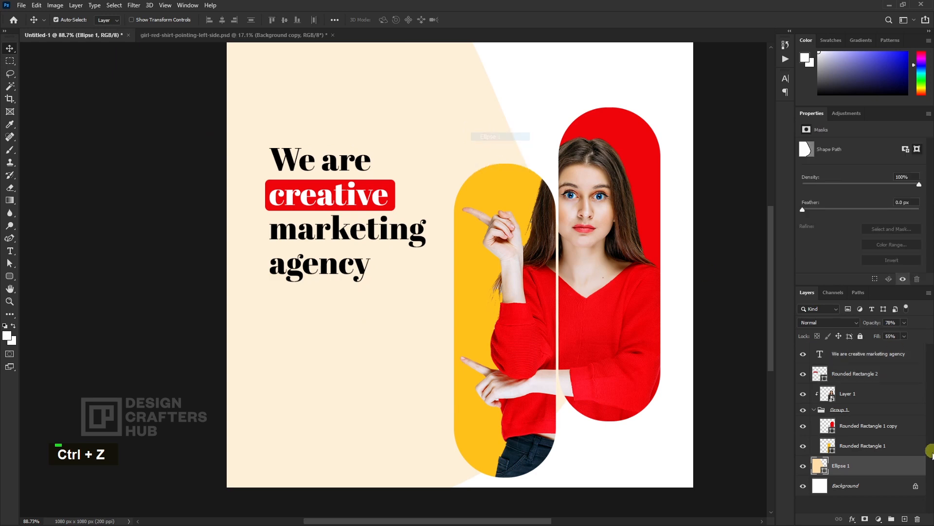
pyautogui.click(860, 337)
# Select the headline and its red rectangle together and move them slightly up, bringing the rectangle to Y 363 px
pyautogui.moveTo(209, 156); pyautogui.dragTo(372, 274)
pyautogui.moveTo(352, 211)
pyautogui.mouseDown()
pyautogui.moveTo(355, 198)
pyautogui.moveTo(352, 207)
pyautogui.mouseUp()
pyautogui.click(408, 206)
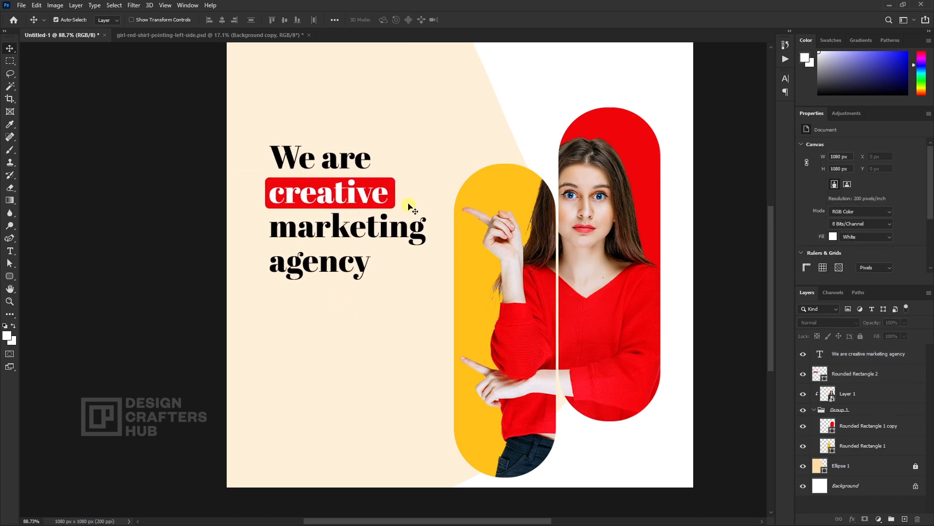
# Select only the red rounded rectangle behind "creative" and duplicate its layer
pyautogui.scroll(2, 404, 192)
pyautogui.hotkey('ctrl', 'z')
pyautogui.rightClick(390, 178)
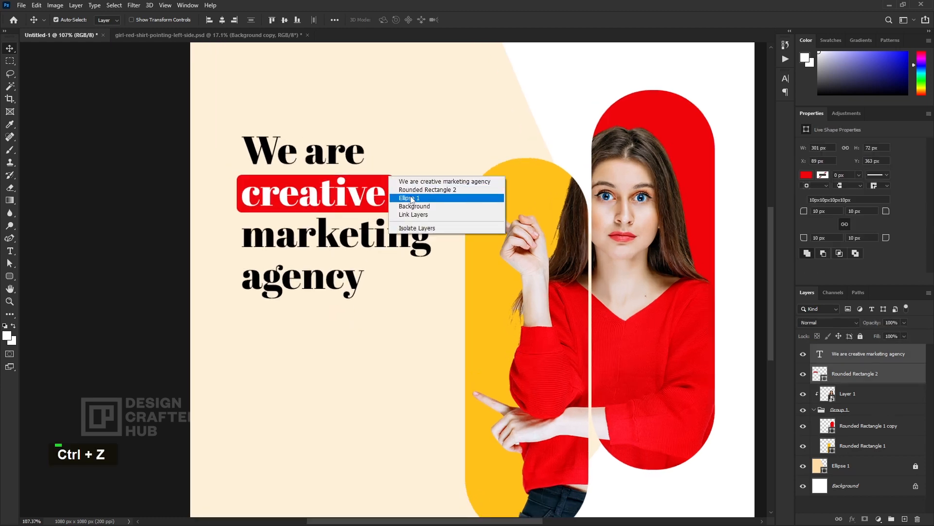
pyautogui.click(414, 190)
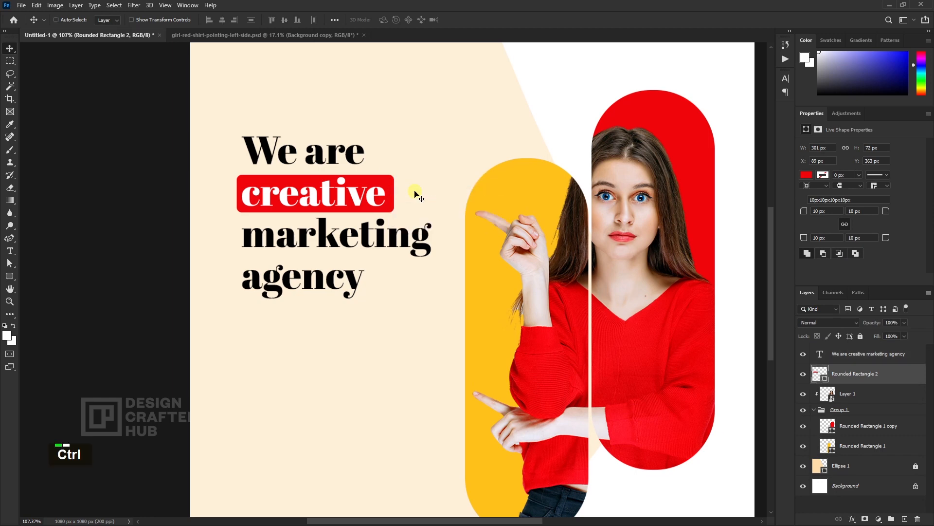
pyautogui.hotkey('ctrl', 'j')
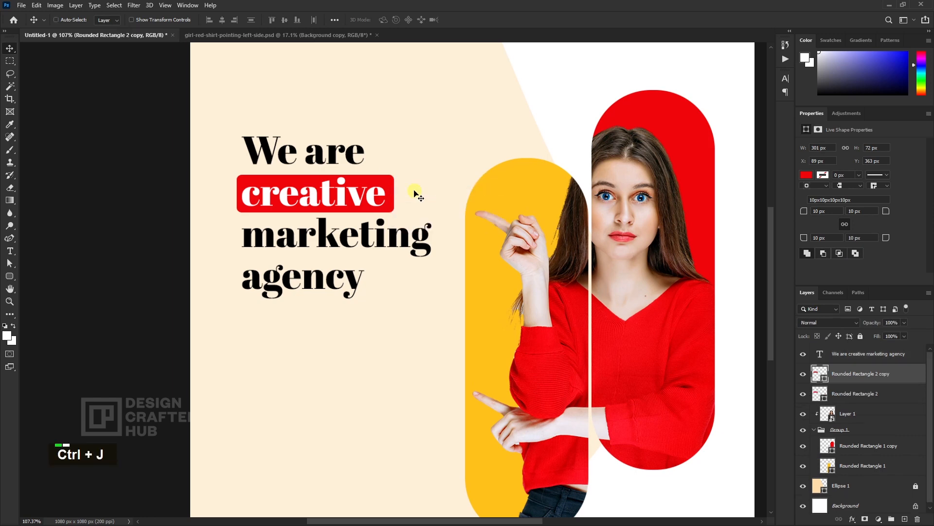
# Move the rectangle copy down onto the word "agency" and resize it to 258 × 80 px
pyautogui.hotkey('ctrl', 't')
pyautogui.moveTo(392, 191); pyautogui.dragTo(389, 280)
pyautogui.scroll(2, 377, 283)
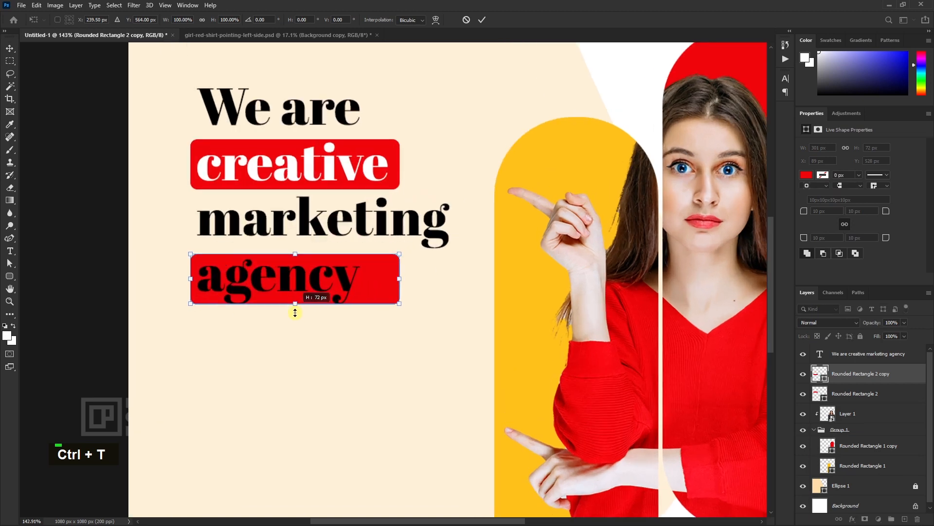
pyautogui.moveTo(295, 312); pyautogui.dragTo(294, 313)
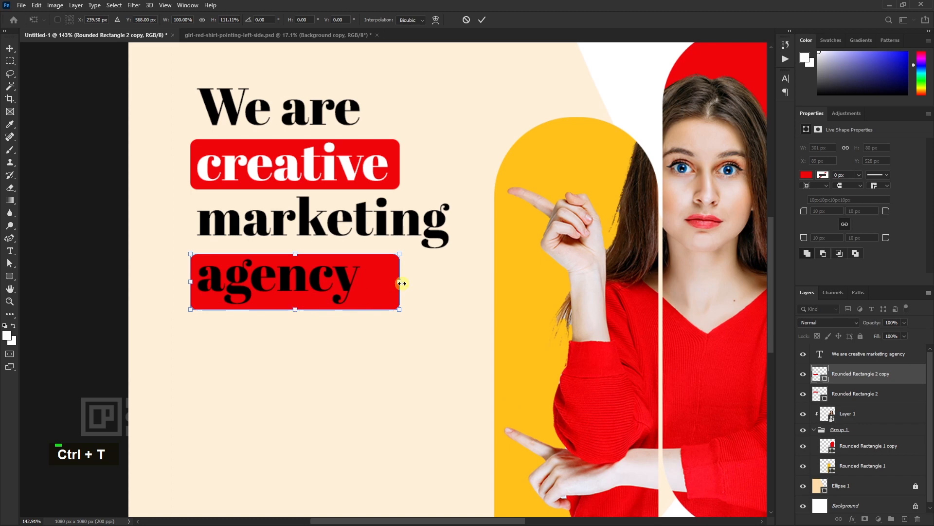
pyautogui.moveTo(402, 283); pyautogui.dragTo(370, 286)
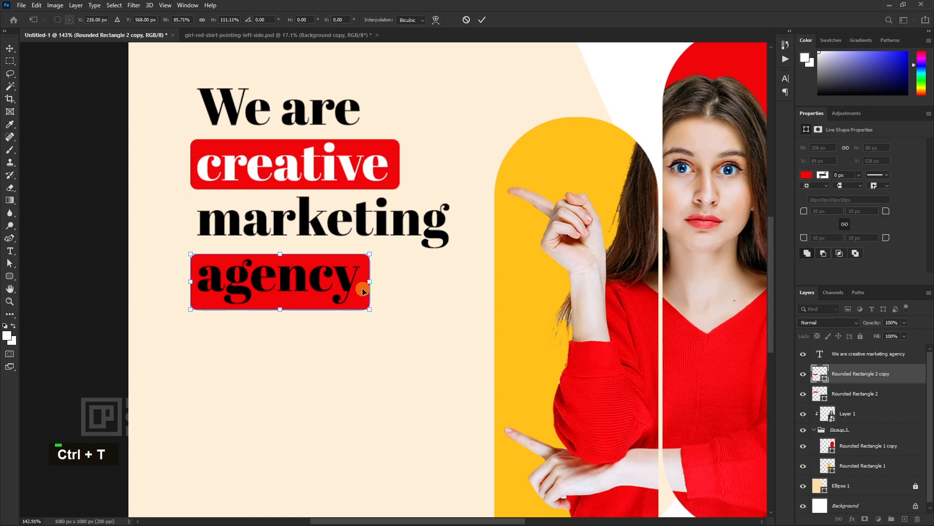
pyautogui.press('Return')
# Remove the fill of the rectangle around "agency" and colour its stroke with yellow ffc11a sampled from the yellow pill
pyautogui.scroll(-1, 364, 291)
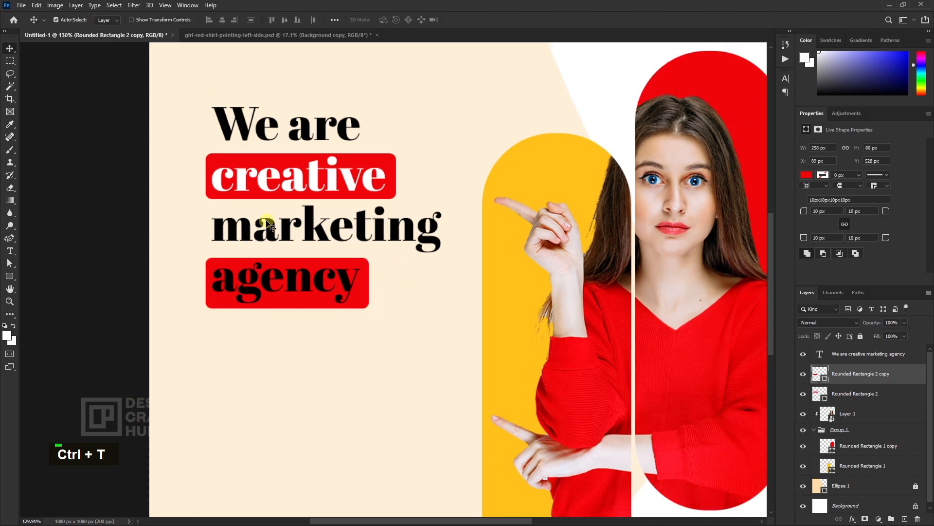
pyautogui.press('a')
pyautogui.click(147, 20)
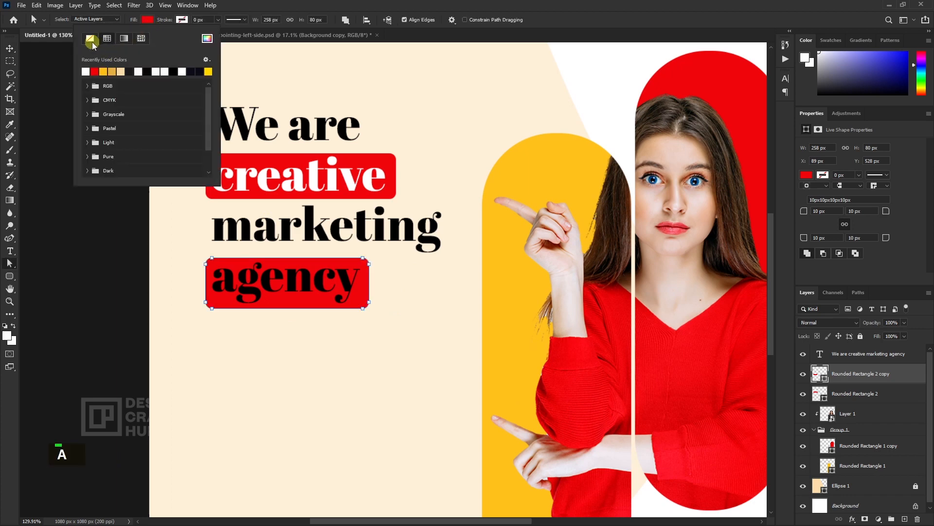
pyautogui.click(91, 42)
pyautogui.click(182, 19)
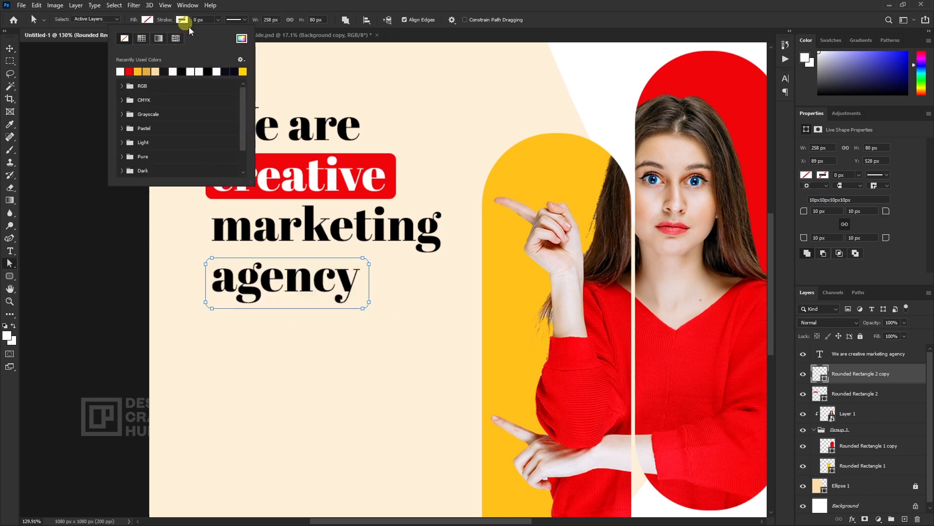
pyautogui.click(242, 39)
pyautogui.click(544, 215)
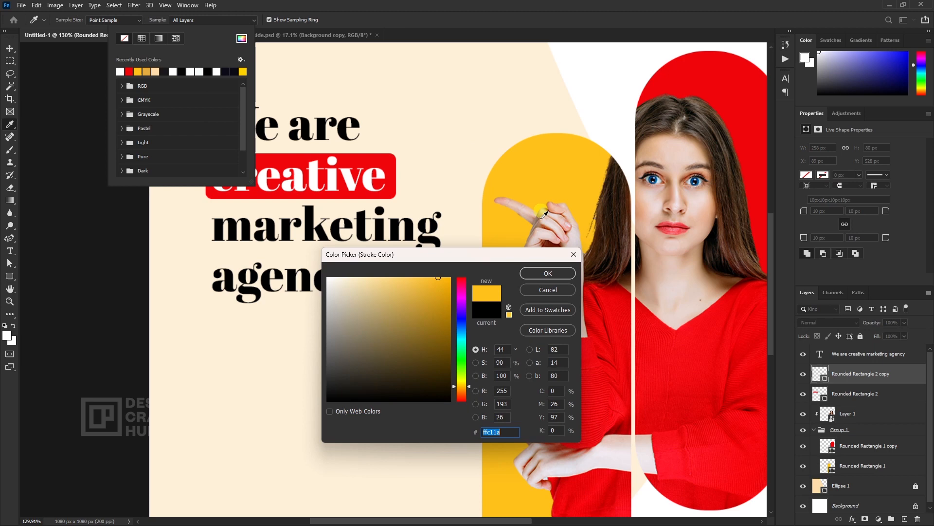
pyautogui.click(539, 270)
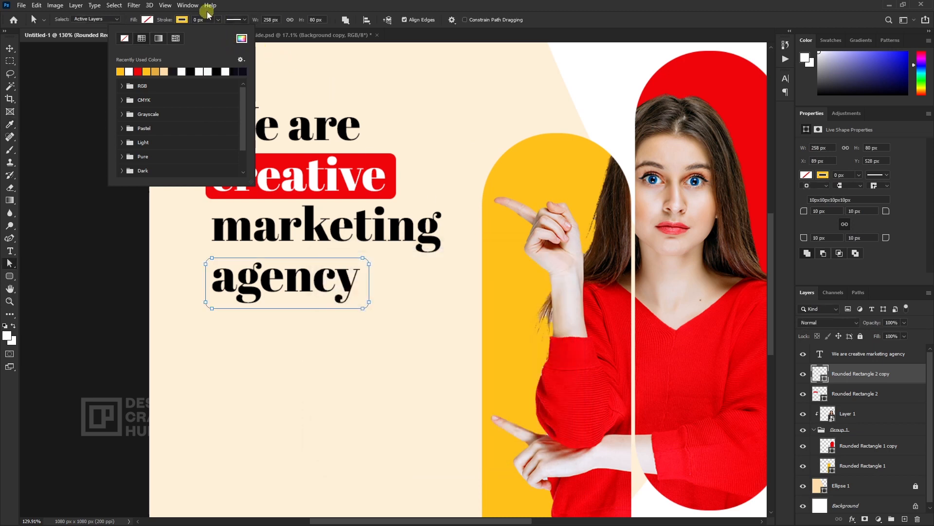
# Set the stroke width of the rectangle around "agency" to 2.5 px
pyautogui.moveTo(216, 23)
pyautogui.mouseDown()
pyautogui.moveTo(218, 35)
pyautogui.moveTo(207, 26)
pyautogui.mouseUp()
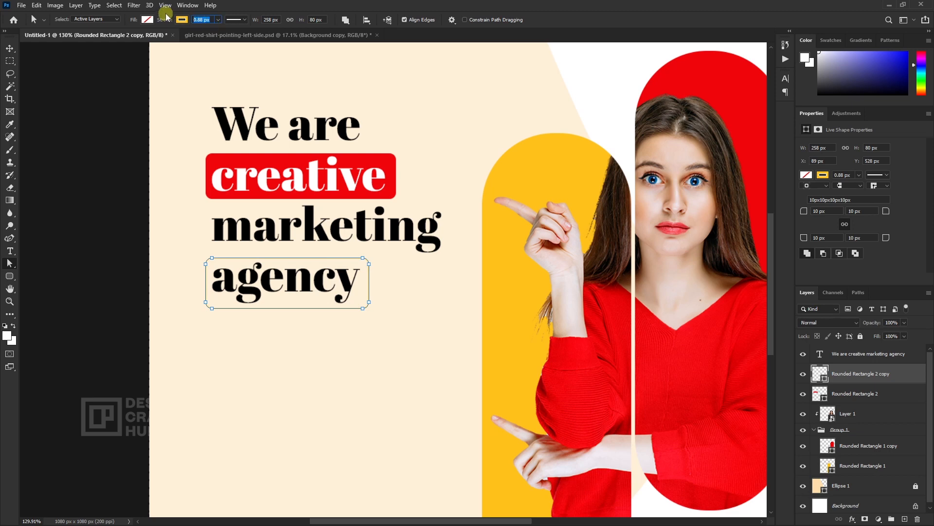
pyautogui.write('1')
pyautogui.press('Return')
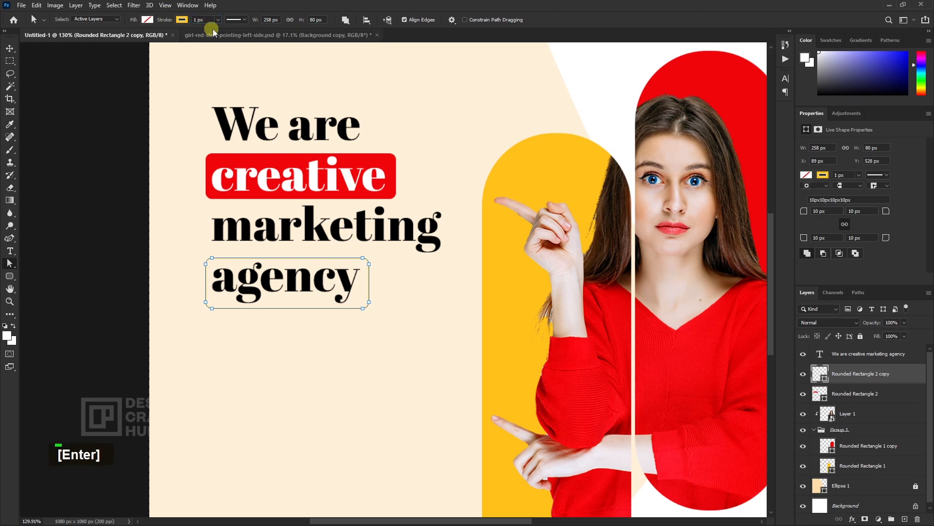
pyautogui.click(209, 21)
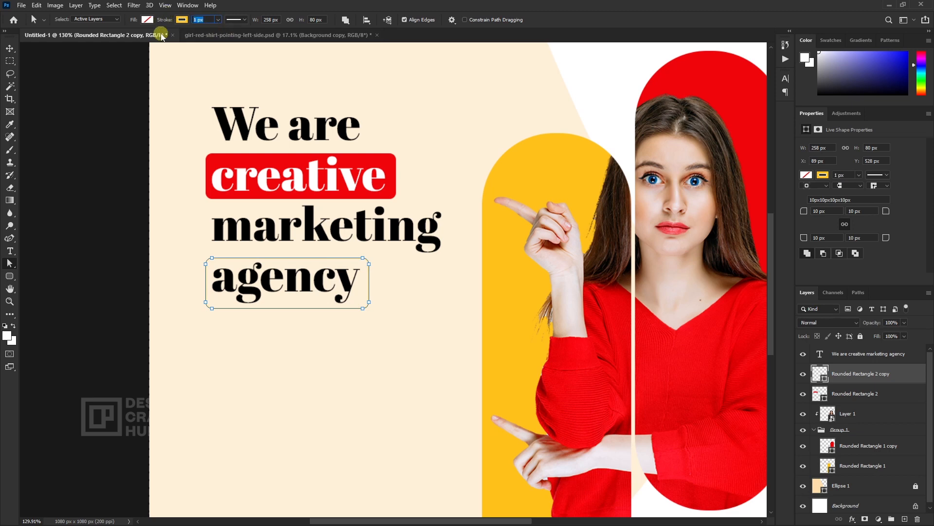
pyautogui.press('Return')
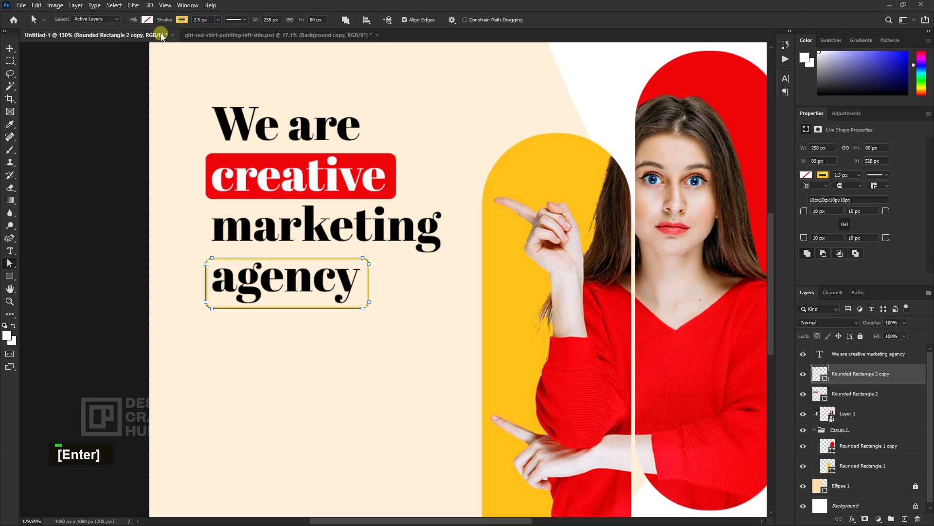
# Try aligning the headline and its two rectangles by their left edges, and undo the alignment
pyautogui.click(9, 49)
pyautogui.scroll(-3, 341, 234)
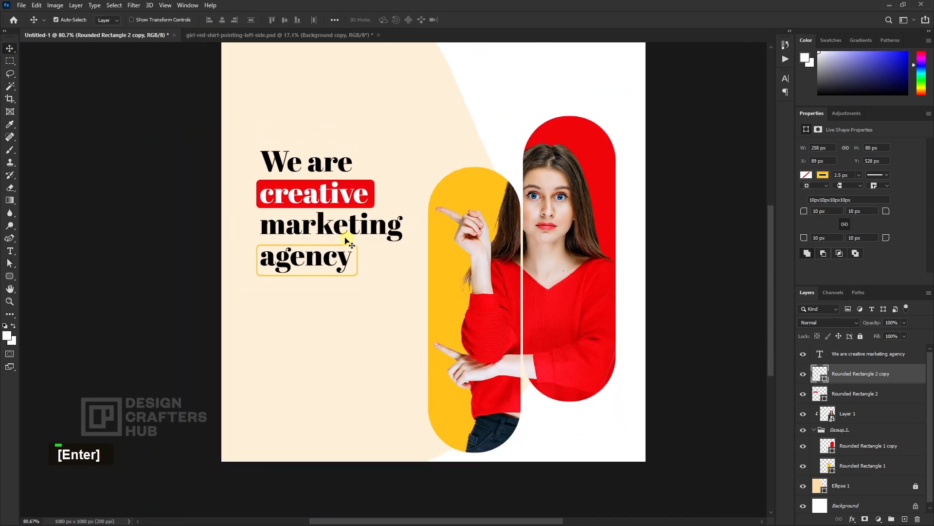
pyautogui.moveTo(203, 150); pyautogui.dragTo(326, 252)
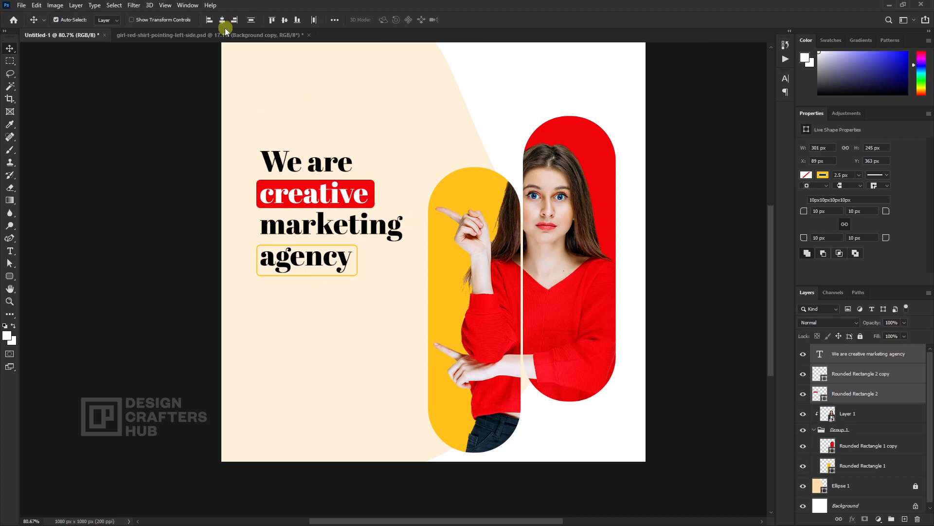
pyautogui.click(210, 20)
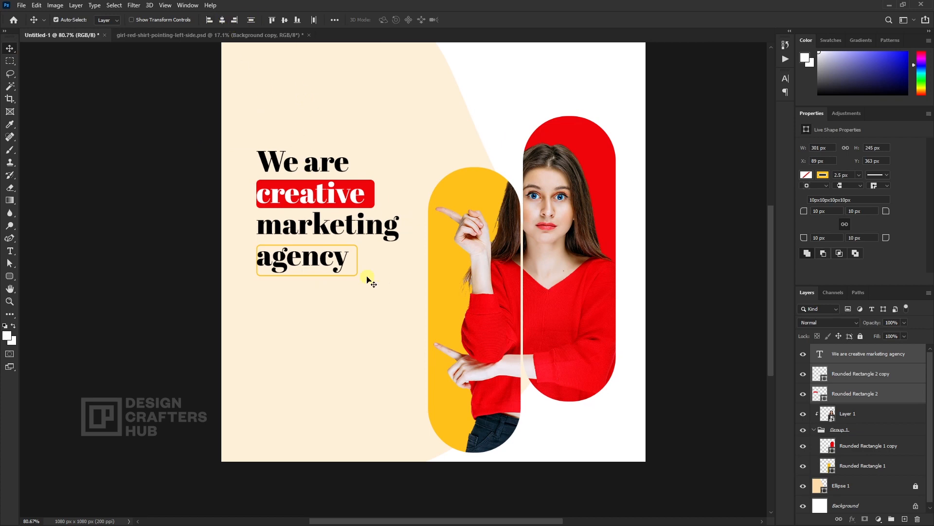
pyautogui.scroll(3, 370, 280)
pyautogui.hotkey('ctrl', 'z')
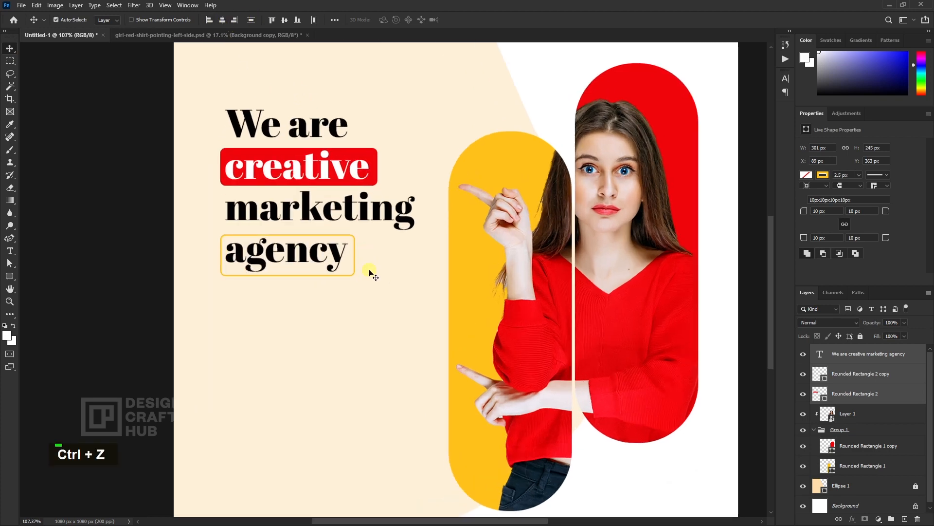
# Select the headline and its two rectangles together and shift them slightly, bringing the rectangles to X 87 px, Y 366 px
pyautogui.moveTo(140, 84); pyautogui.dragTo(336, 263)
pyautogui.scroll(-2, 346, 278)
pyautogui.scroll(-2, 406, 310)
pyautogui.scroll(1, 407, 309)
pyautogui.moveTo(353, 316); pyautogui.dragTo(357, 273)
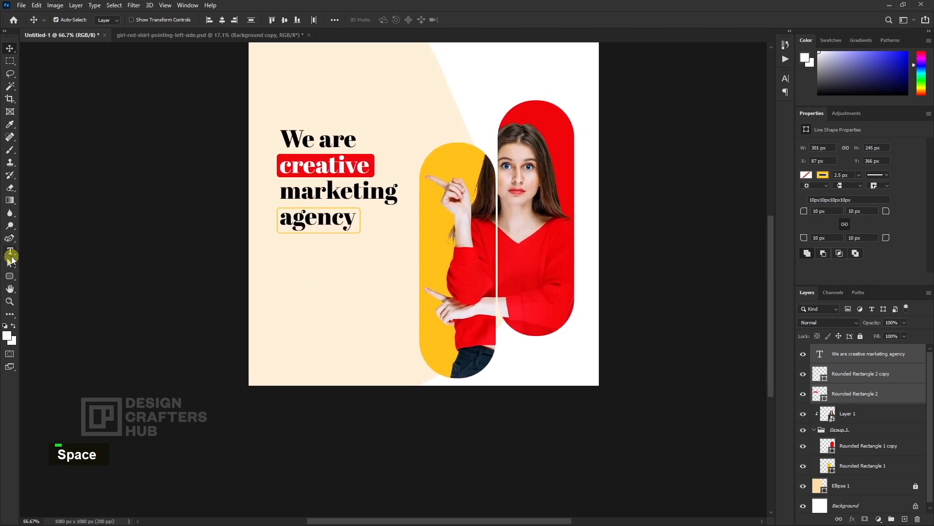
# Add a placeholder paragraph text box about 400 × 172 px below the headline and set its font to Founders Grotesk
pyautogui.click(10, 250)
pyautogui.moveTo(277, 251)
pyautogui.mouseDown()
pyautogui.moveTo(384, 261)
pyautogui.moveTo(406, 272)
pyautogui.moveTo(404, 307)
pyautogui.mouseUp()
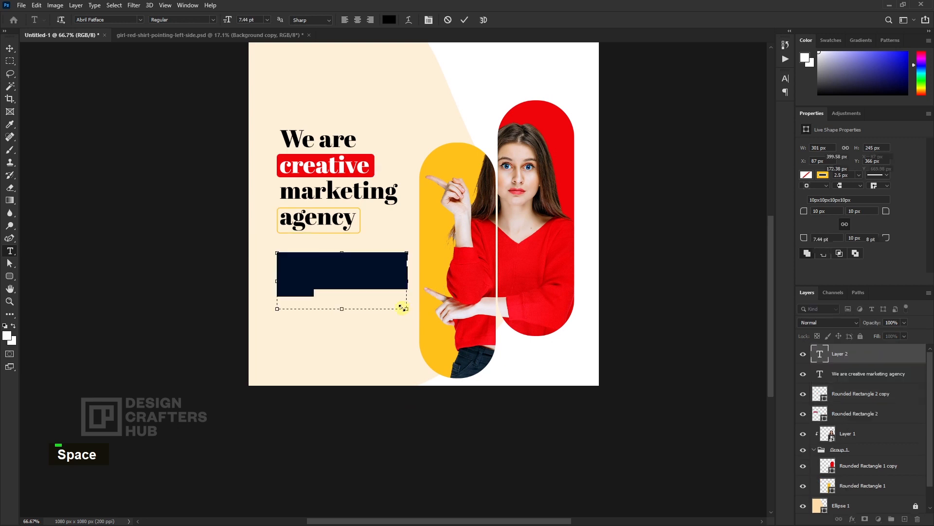
pyautogui.click(141, 21)
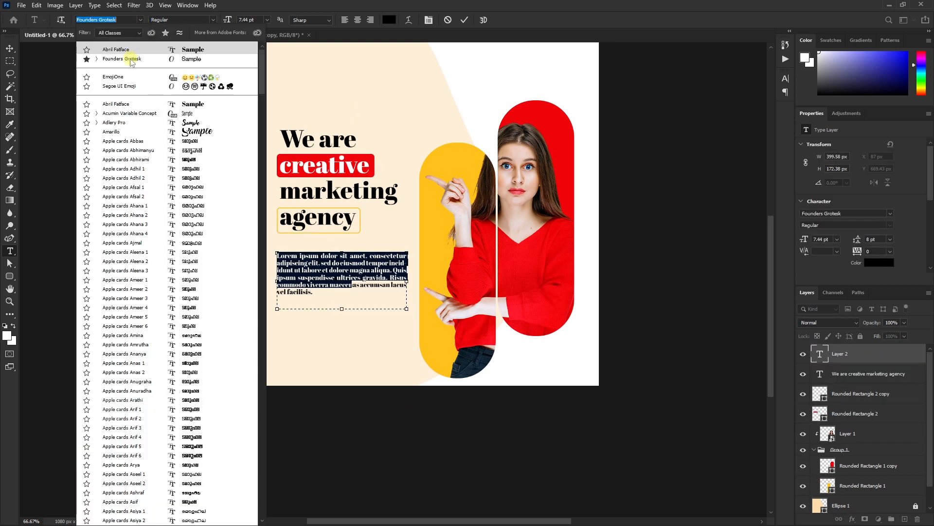
pyautogui.click(127, 59)
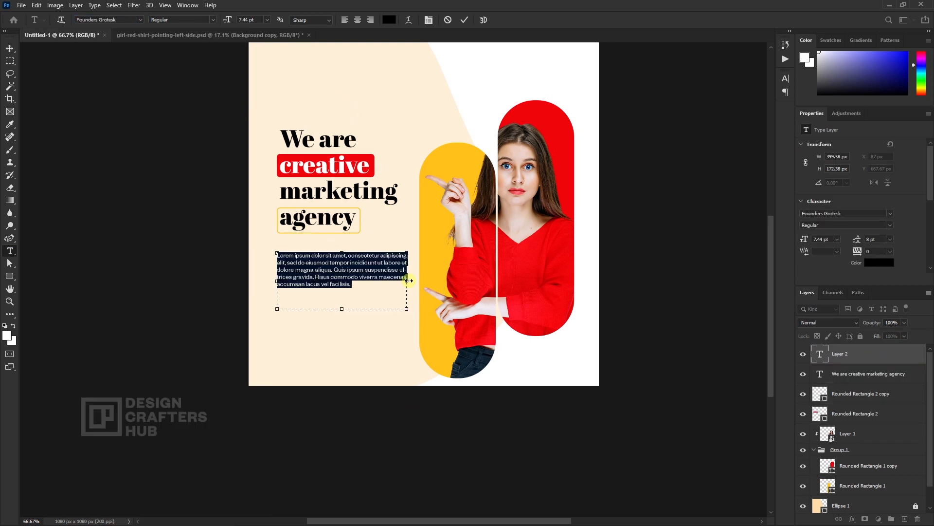
# Shrink the paragraph's text box to about 373 × 127 px and move it slightly up, to Y about 655 px
pyautogui.moveTo(407, 280); pyautogui.dragTo(398, 280)
pyautogui.moveTo(338, 309); pyautogui.dragTo(337, 294)
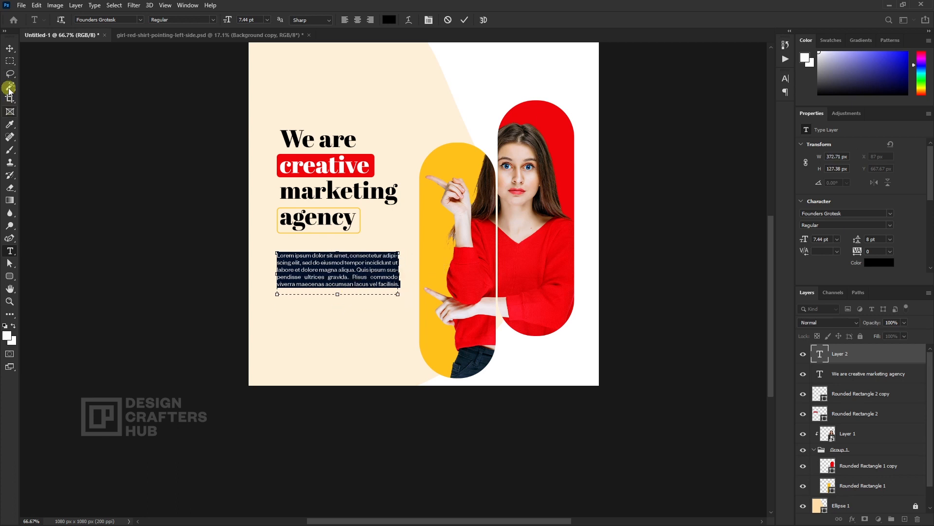
pyautogui.click(10, 48)
pyautogui.moveTo(327, 259); pyautogui.dragTo(327, 255)
pyautogui.scroll(-2, 379, 262)
pyautogui.scroll(1, 380, 265)
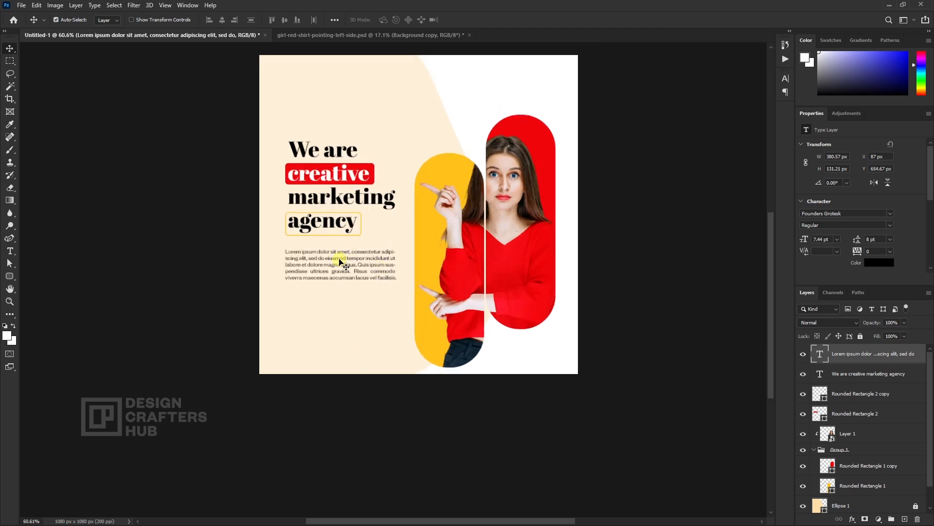
# Set the whole paragraph's text size to 9 pt and widen its box to about 402 px
pyautogui.press('t')
pyautogui.click(336, 258)
pyautogui.hotkey('ctrl', 'a')
pyautogui.click(267, 19)
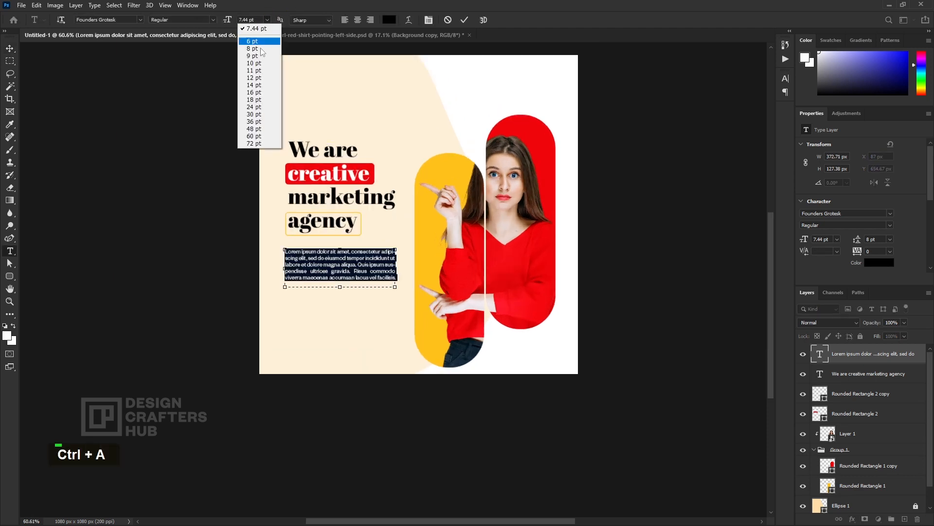
pyautogui.click(258, 56)
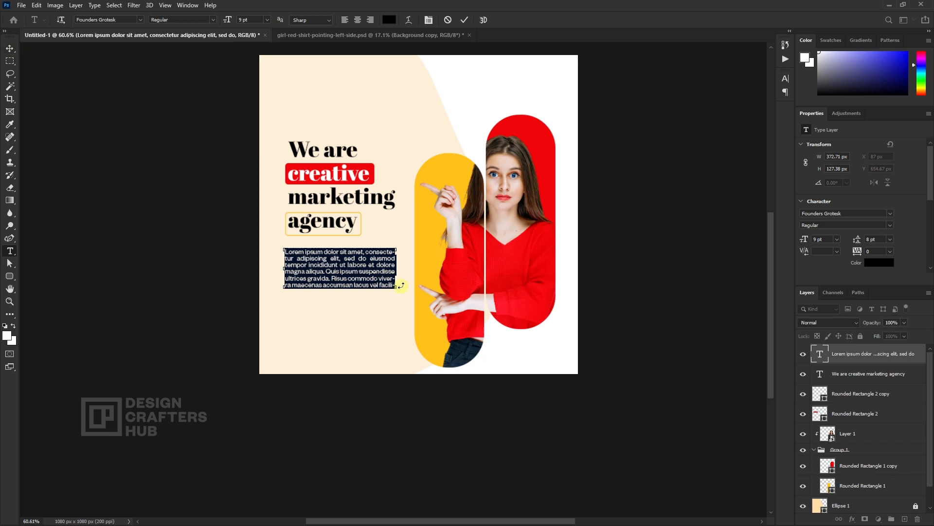
pyautogui.moveTo(396, 268); pyautogui.dragTo(404, 270)
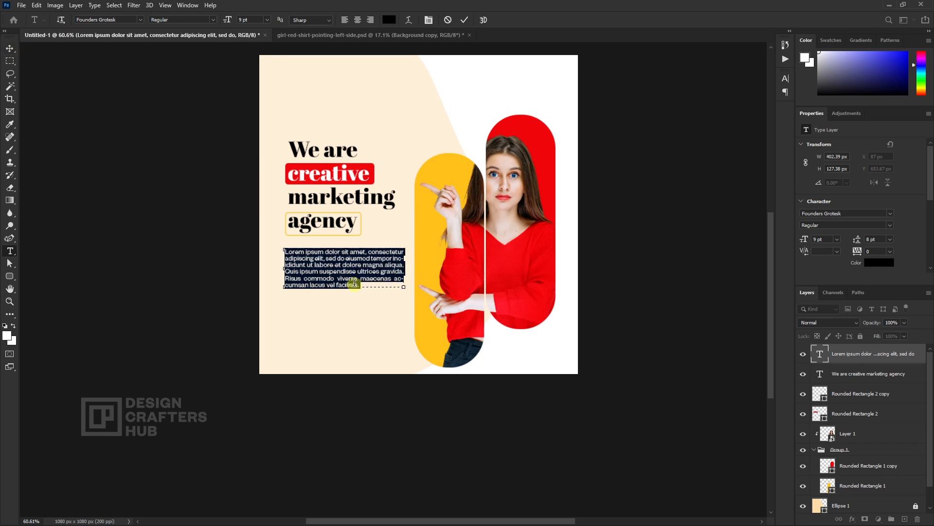
pyautogui.hotkey('ctrl', 'Return')
# Move the paragraph up closer to the headline, to Y about 629 px
pyautogui.press('v')
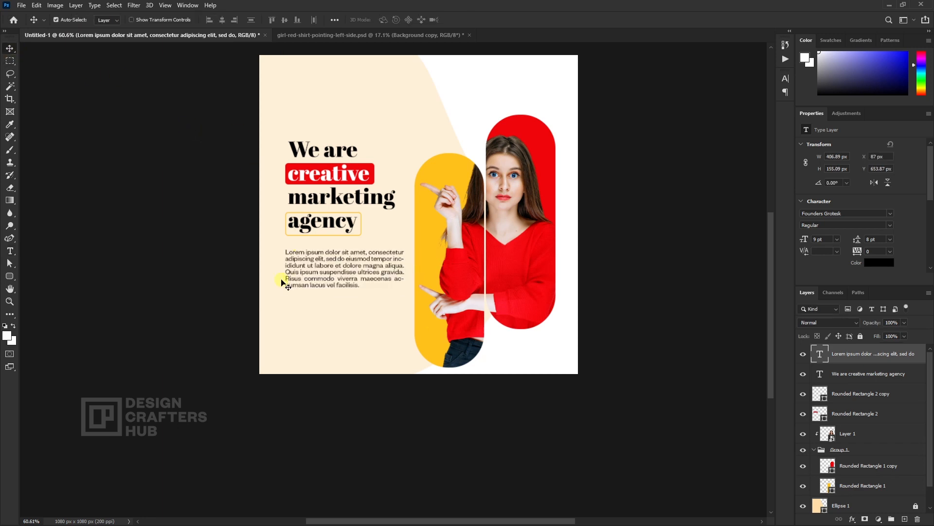
pyautogui.moveTo(305, 262); pyautogui.dragTo(305, 254)
pyautogui.scroll(1, 389, 285)
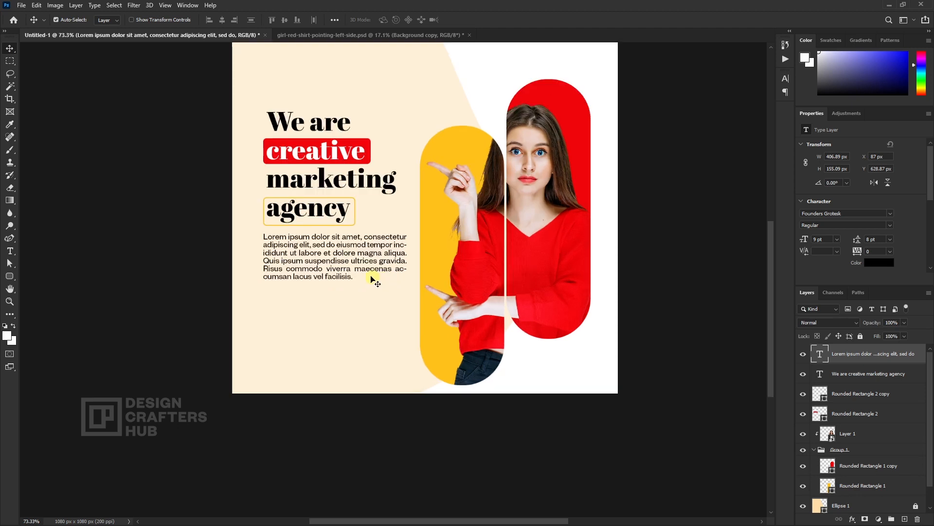
# Delete the paragraph text from "Quis ipsum" to the end and shorten the text box to fit three lines
pyautogui.press('t')
pyautogui.click(353, 277)
pyautogui.moveTo(352, 278); pyautogui.dragTo(264, 261)
pyautogui.press('BackSpace')
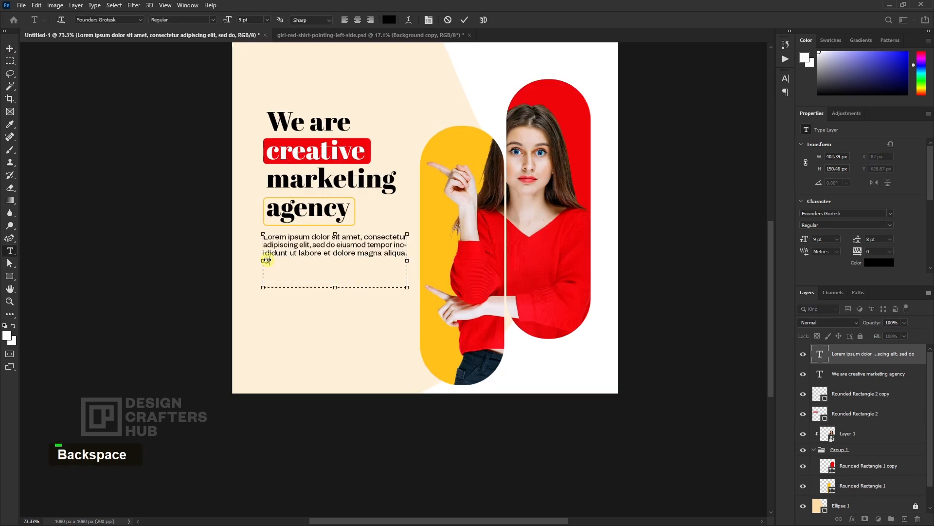
pyautogui.moveTo(339, 288); pyautogui.dragTo(287, 256)
# Move the shortened paragraph down to Y about 651 px, leaving a gap below the headline
pyautogui.click(9, 48)
pyautogui.scroll(-1, 310, 257)
pyautogui.click(209, 102)
pyautogui.scroll(2, 337, 238)
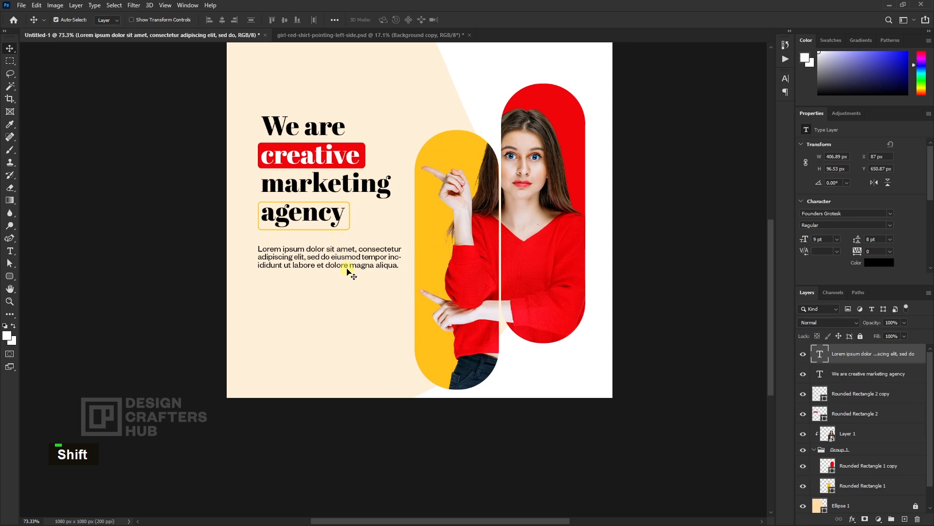
pyautogui.click(362, 150)
pyautogui.hotkey('ctrl', 'z')
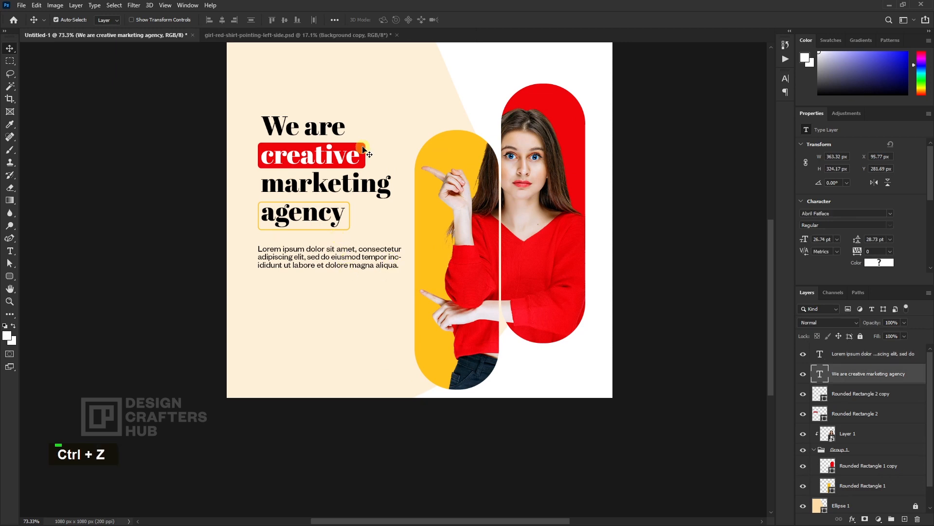
# Draw a white rounded rectangle about 220 × 53 px with 10 px corners below the paragraph, aligned with its left edge
pyautogui.click(9, 276)
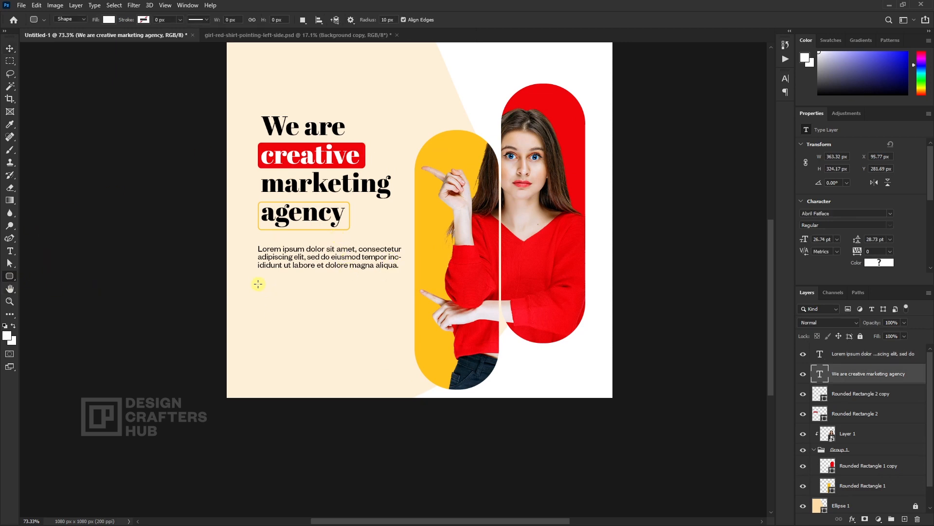
pyautogui.moveTo(258, 284); pyautogui.dragTo(336, 302)
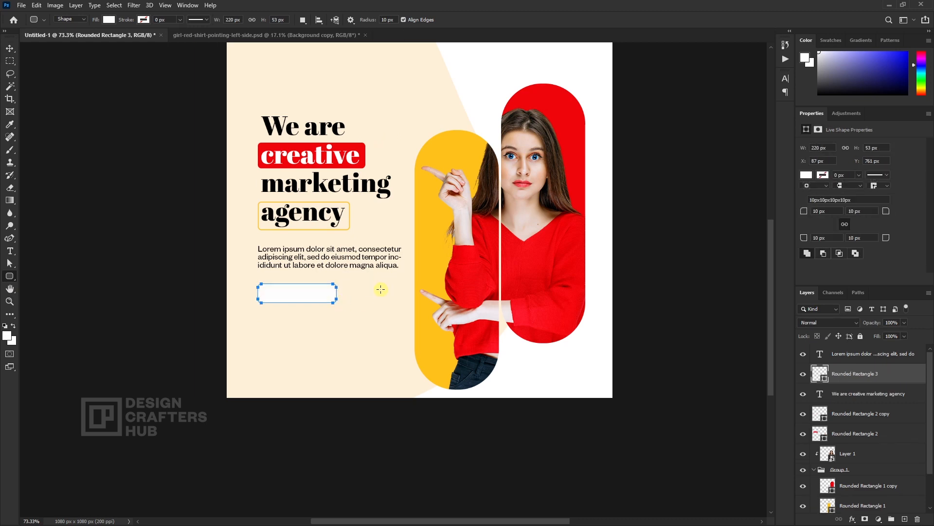
# Round the white button's corners fully to a 26.5 px radius, giving it a pill shape
pyautogui.scroll(3, 355, 298)
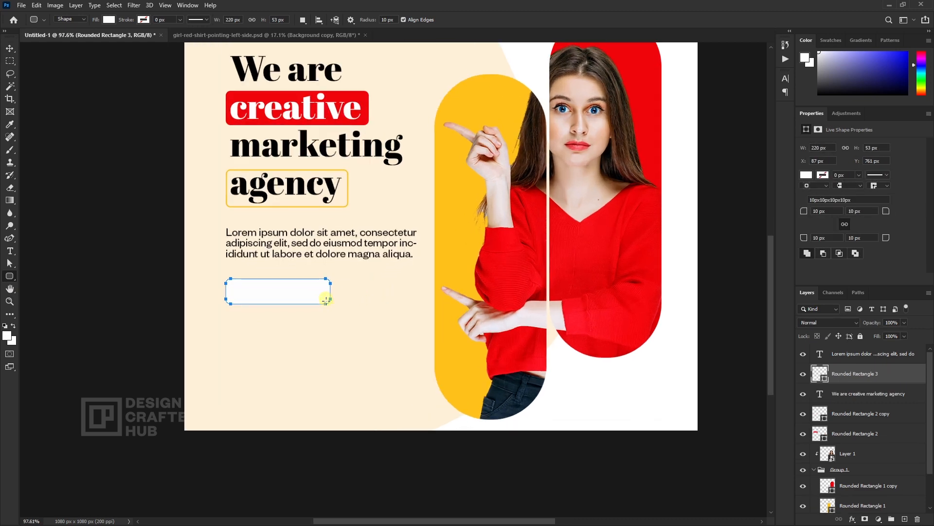
pyautogui.press('v')
pyautogui.press('a')
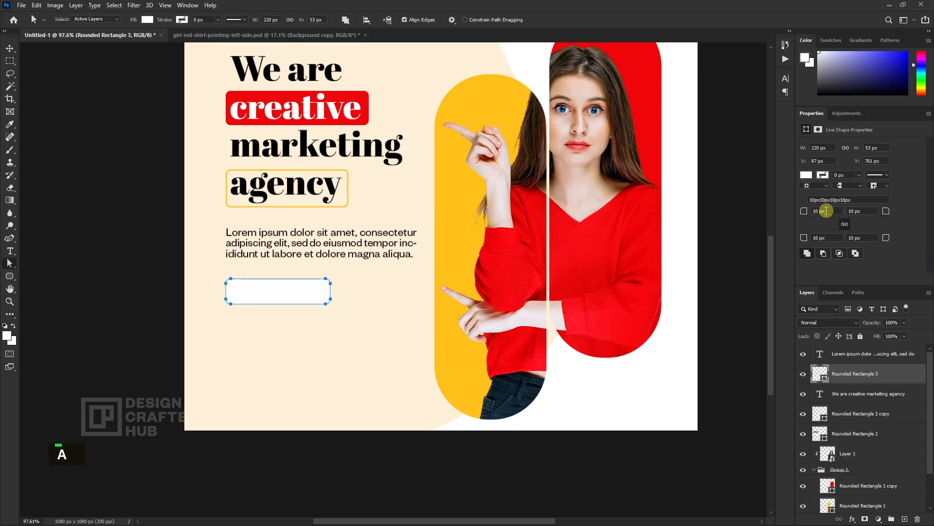
pyautogui.moveTo(805, 213); pyautogui.dragTo(823, 213)
pyautogui.click(5, 48)
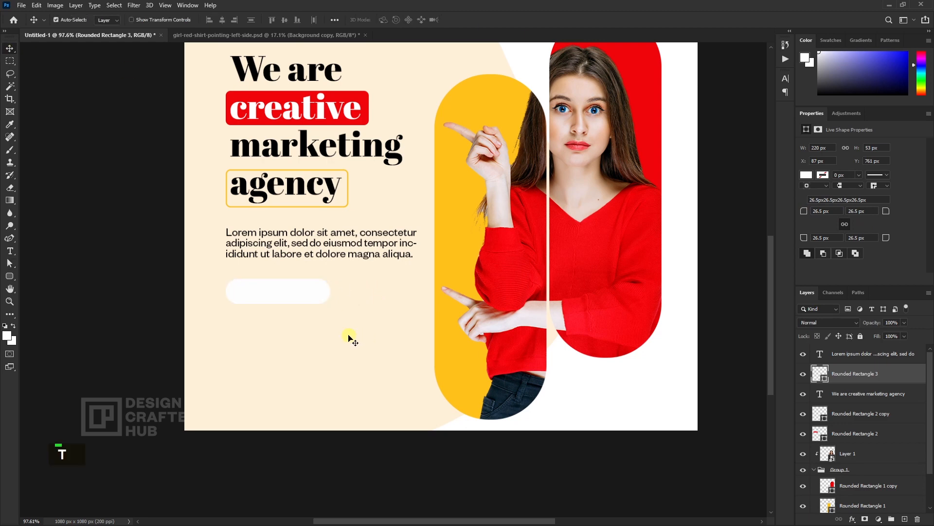
# Add the text "Learn more" in near-black #0a0a0a just below the white button
pyautogui.press('t')
pyautogui.click(391, 21)
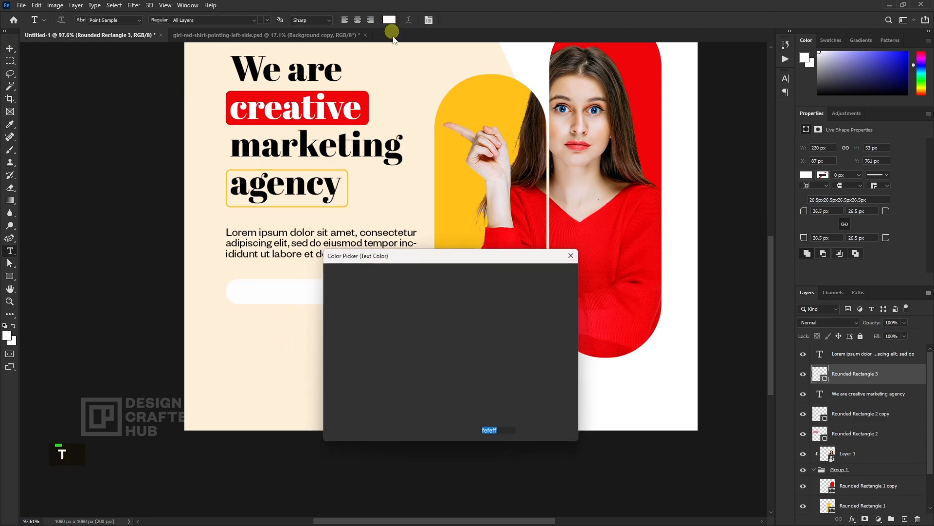
pyautogui.moveTo(374, 285); pyautogui.dragTo(304, 396)
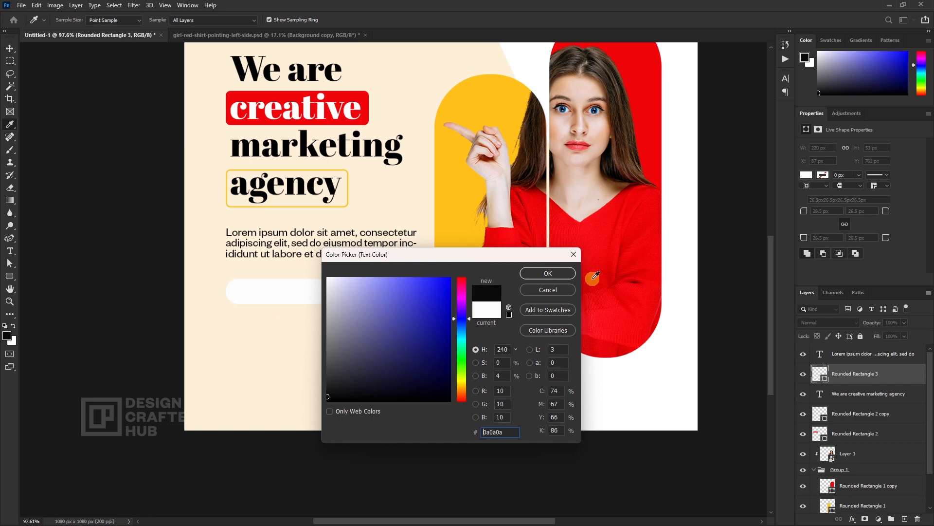
pyautogui.click(567, 275)
pyautogui.click(283, 323)
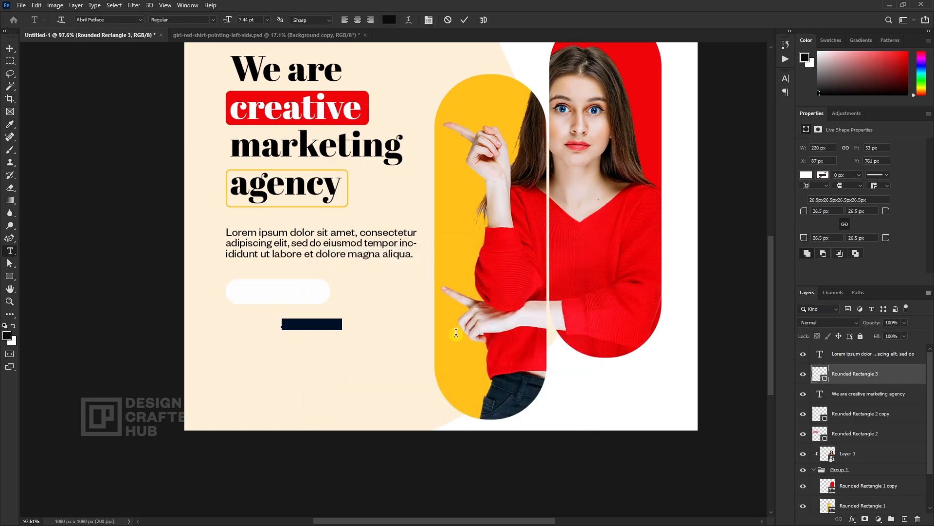
pyautogui.press('capslock')
pyautogui.write('L')
pyautogui.press('capslock')
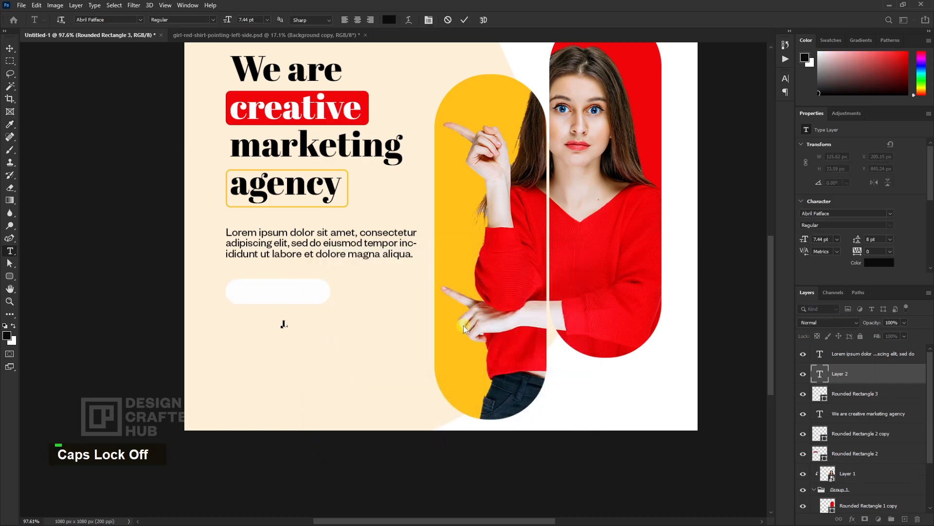
pyautogui.write('earn mo')
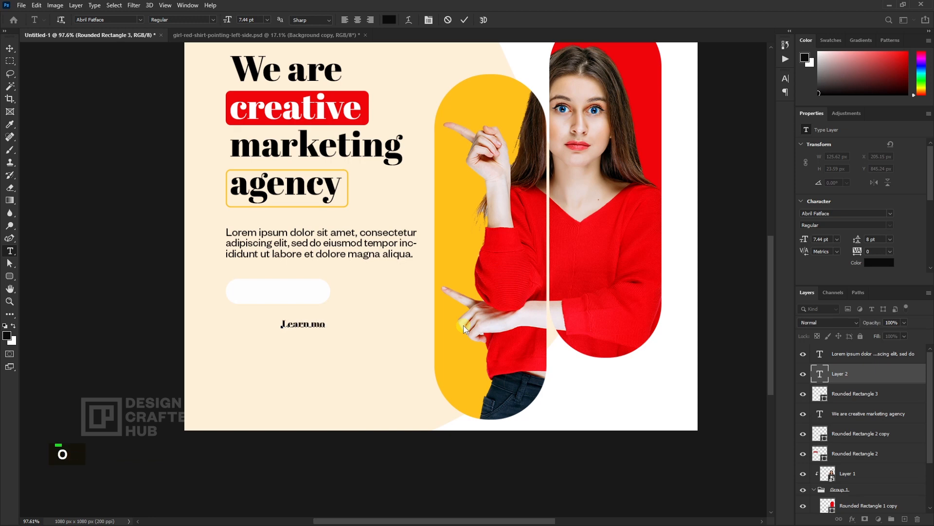
pyautogui.write('re')
# Set the "Learn more" text in Founders Grotesk and apply All Caps
pyautogui.hotkey('ctrl', 'a')
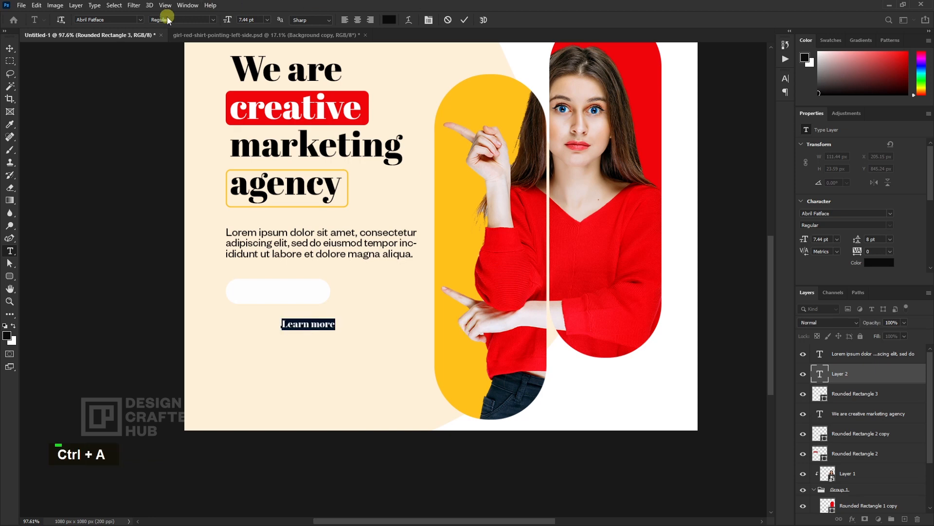
pyautogui.click(140, 20)
pyautogui.click(124, 49)
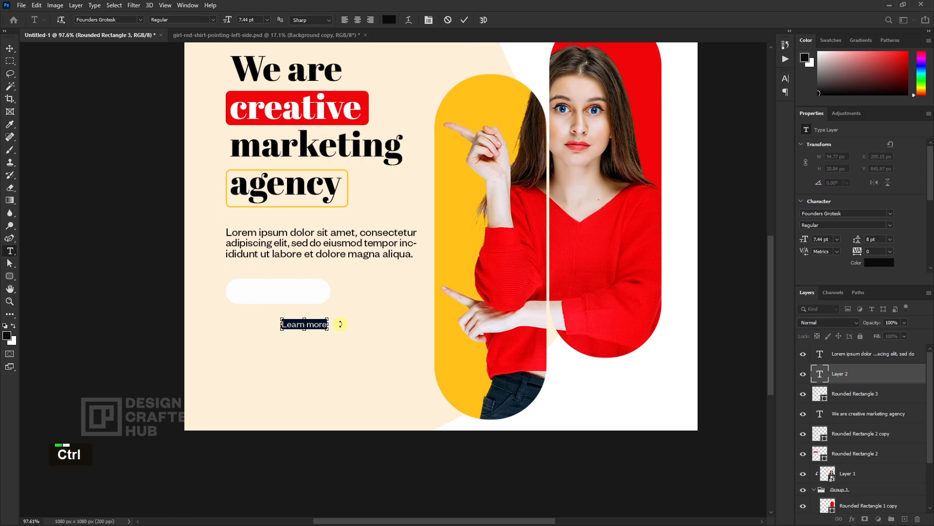
pyautogui.hotkey('ctrl', 't')
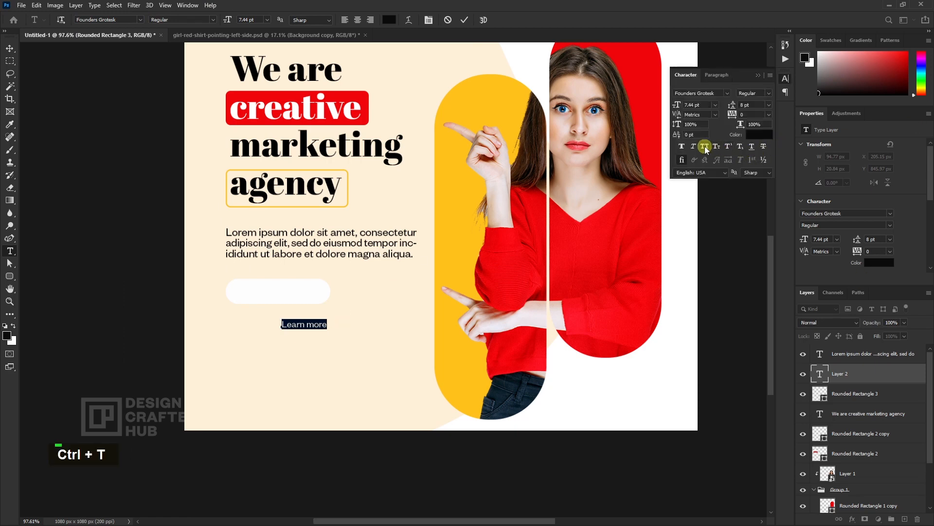
pyautogui.click(705, 147)
pyautogui.click(10, 48)
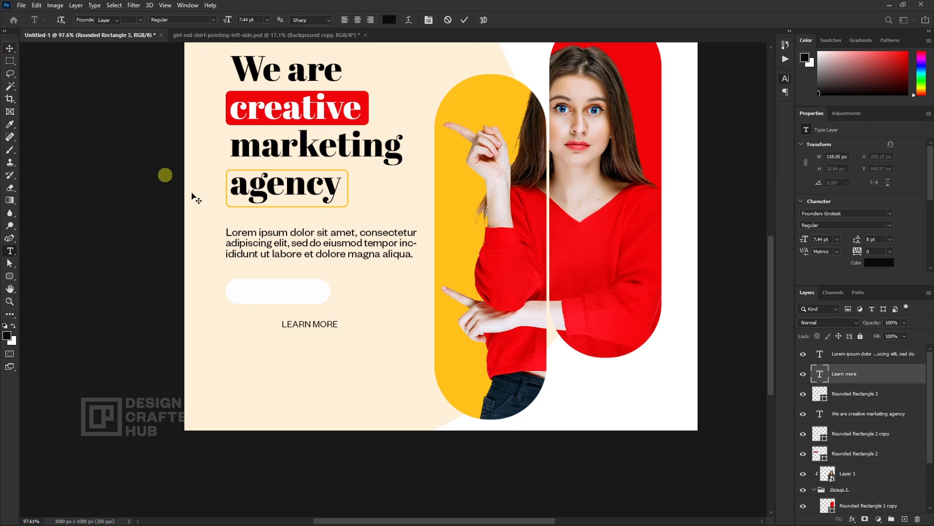
# Move the "LEARN MORE" label onto the white button and set its weight to Medium
pyautogui.moveTo(312, 330); pyautogui.dragTo(281, 290)
pyautogui.scroll(3, 296, 291)
pyautogui.press('t')
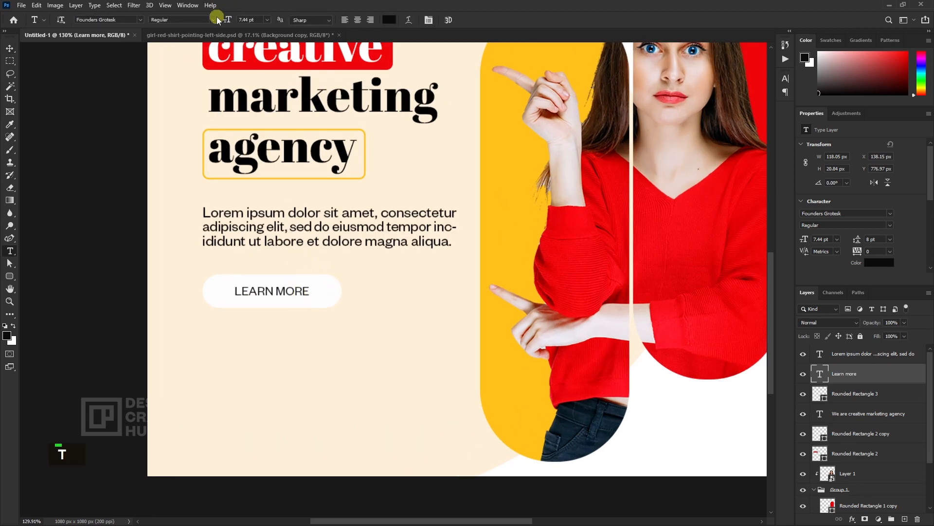
pyautogui.click(217, 19)
pyautogui.click(168, 60)
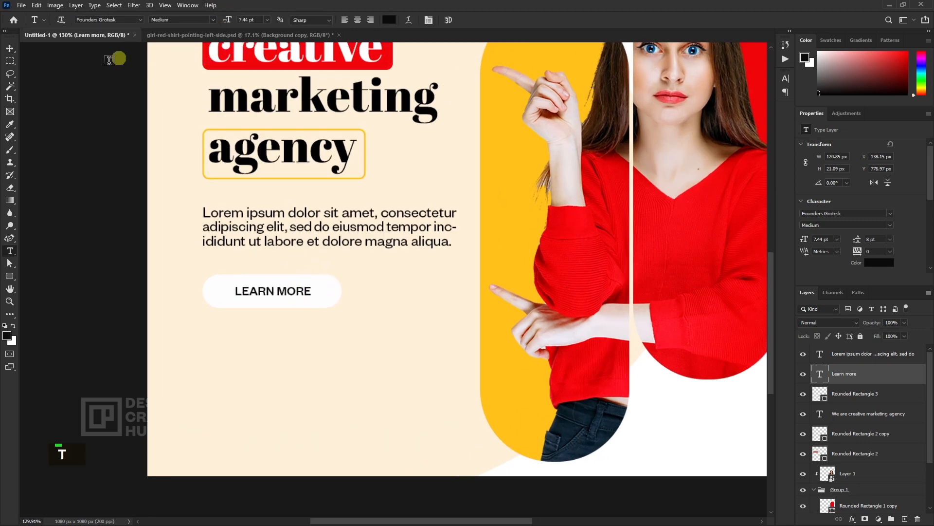
# Scale the "LEARN MORE" label up to about 126% and centre it horizontally on the white button
pyautogui.hotkey('ctrl', 't')
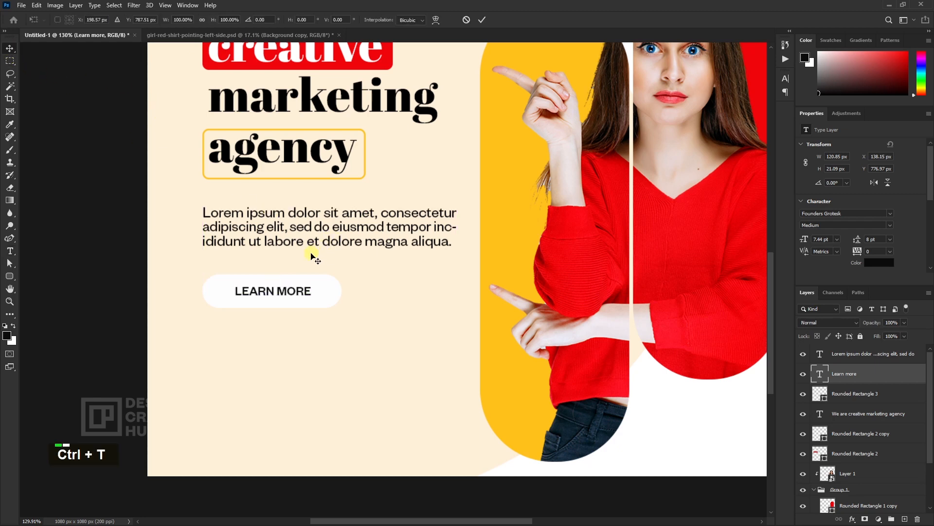
pyautogui.moveTo(312, 284); pyautogui.dragTo(322, 282)
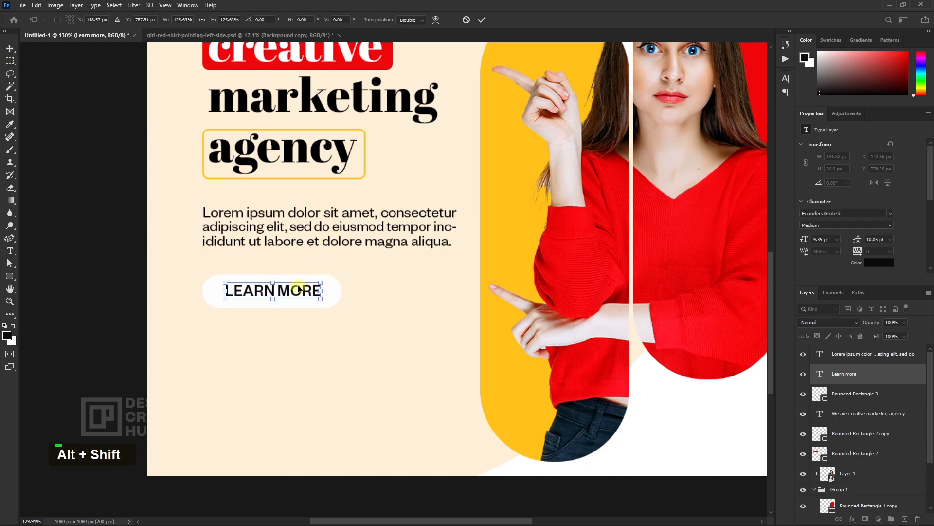
pyautogui.press('Return')
pyautogui.keyDown('shift'); pyautogui.click(322, 281); pyautogui.keyUp('shift')
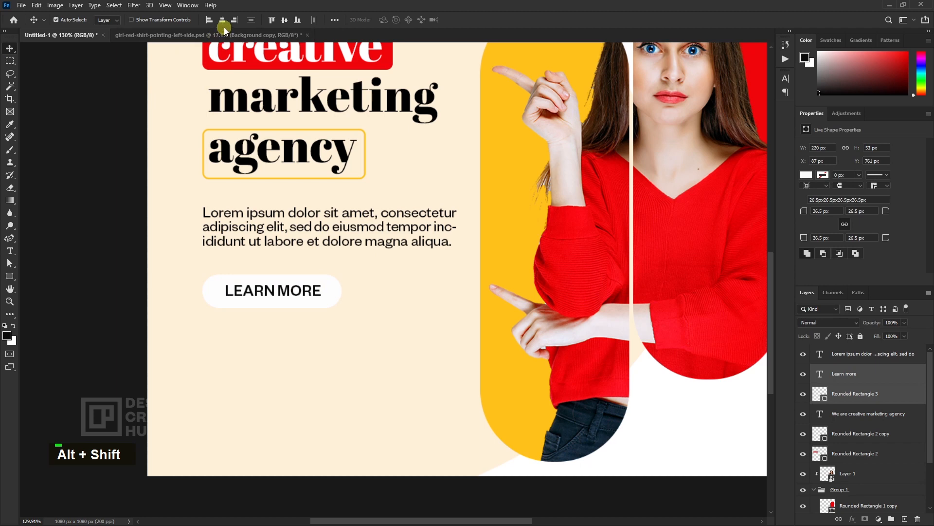
pyautogui.click(222, 20)
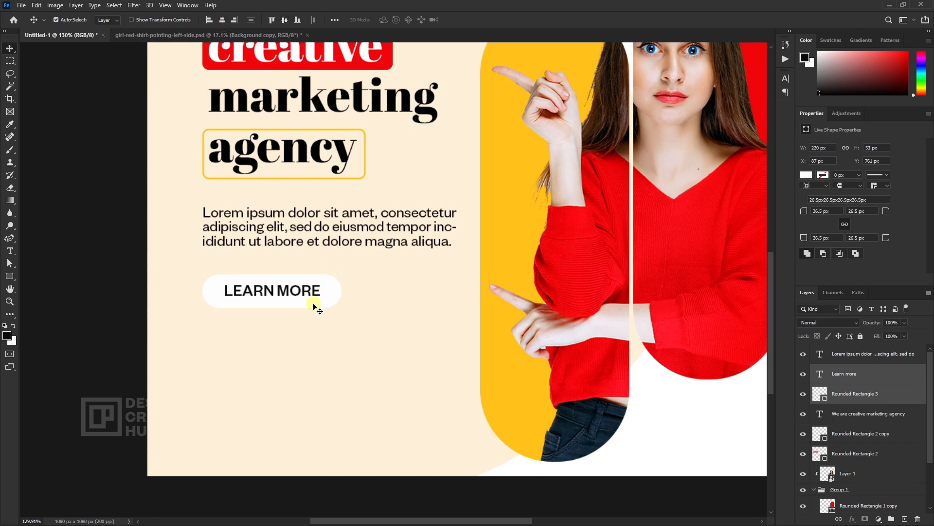
pyautogui.moveTo(299, 297); pyautogui.dragTo(299, 299)
pyautogui.click(394, 290)
# Duplicate the "LEARN MORE" label straight down to near the lower edge of the post
pyautogui.scroll(-4, 390, 295)
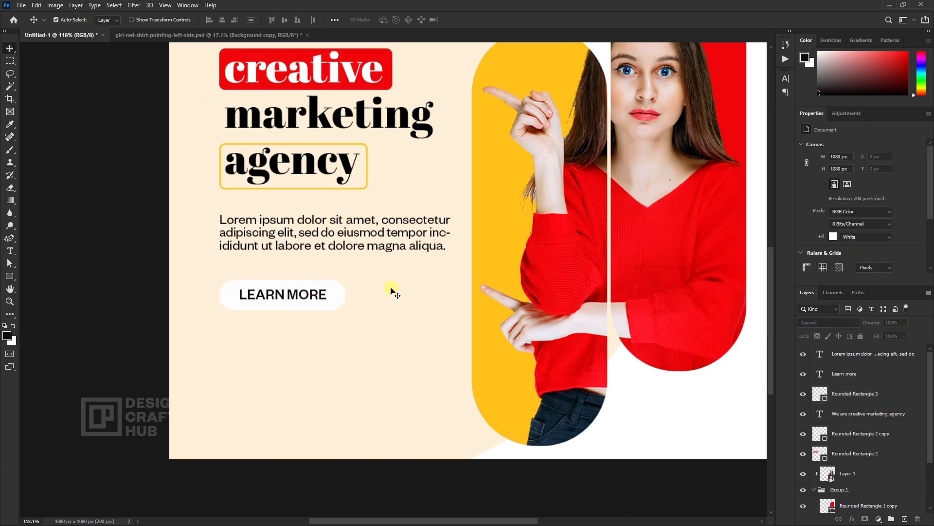
pyautogui.scroll(-4, 391, 326)
pyautogui.scroll(3, 388, 325)
pyautogui.moveTo(384, 317); pyautogui.dragTo(378, 251)
pyautogui.click(335, 227)
pyautogui.moveTo(328, 229); pyautogui.dragTo(317, 307)
# Turn off All Caps for the duplicated label near the lower edge
pyautogui.press('t')
pyautogui.click(328, 302)
pyautogui.hotkey('ctrl', 'a')
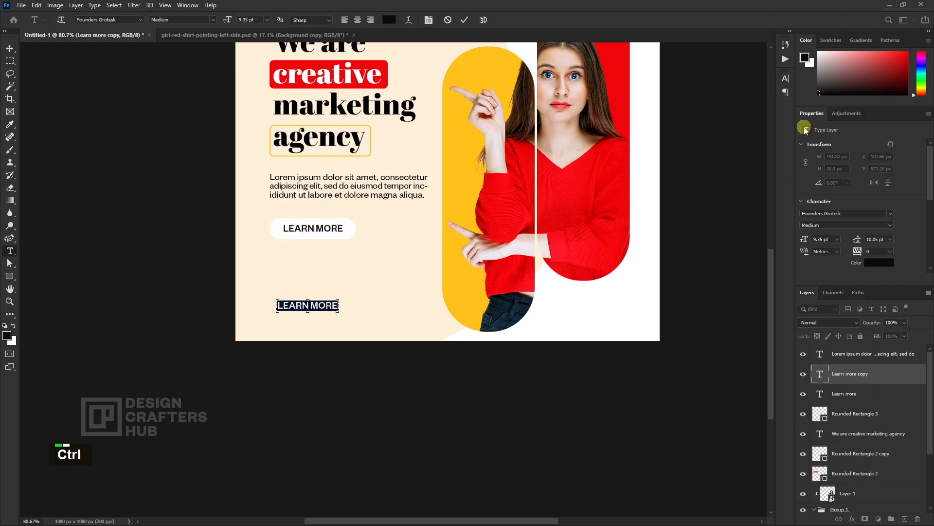
pyautogui.hotkey('ctrl', 't')
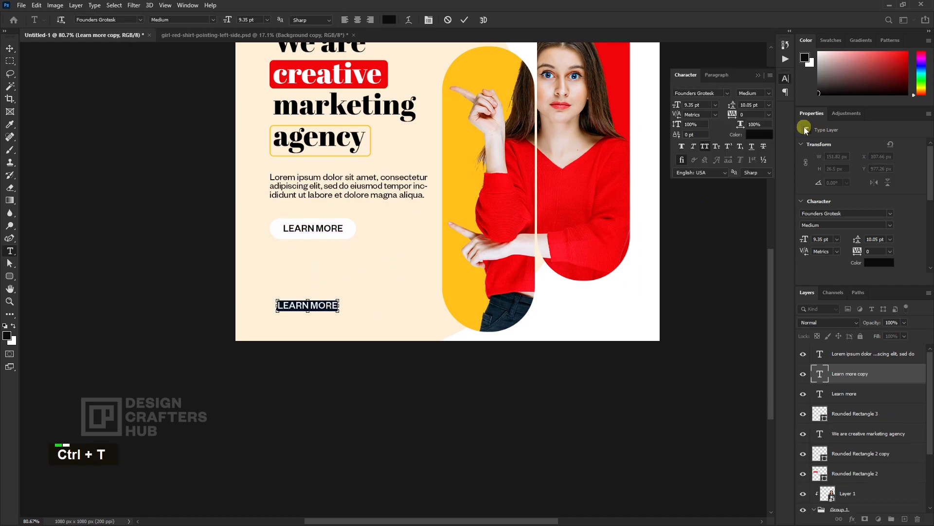
pyautogui.click(708, 150)
pyautogui.click(308, 305)
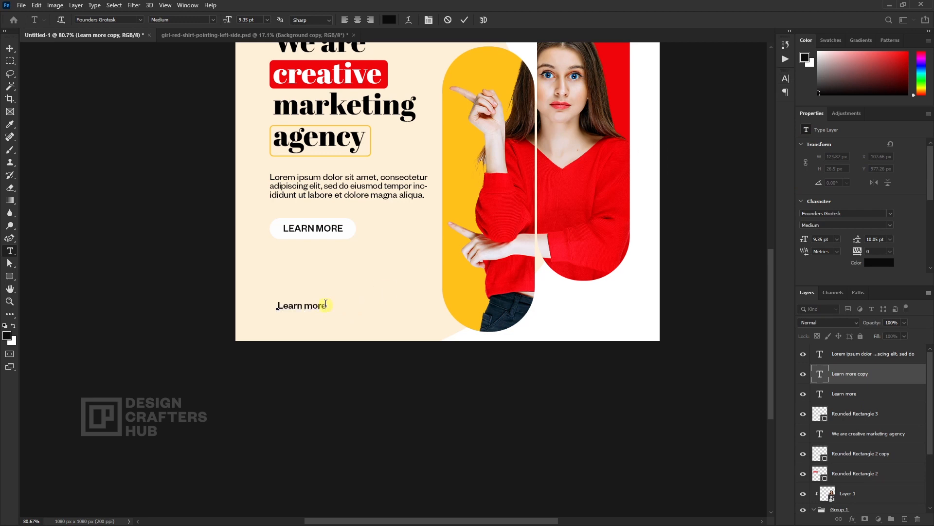
# Replace the duplicated label's text with "More information contact us"
pyautogui.moveTo(325, 303); pyautogui.dragTo(233, 293)
pyautogui.press('capslock')
pyautogui.write('M')
pyautogui.press('capslock')
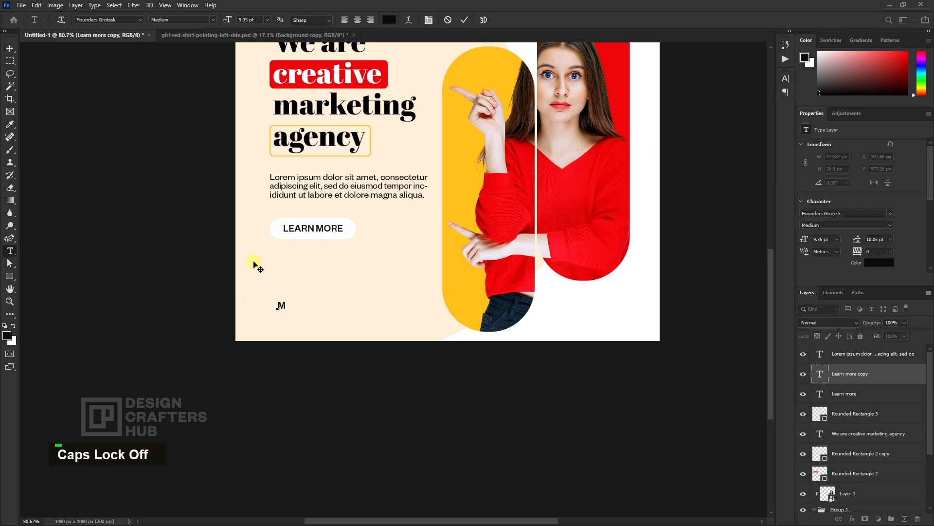
pyautogui.write('ore information c')
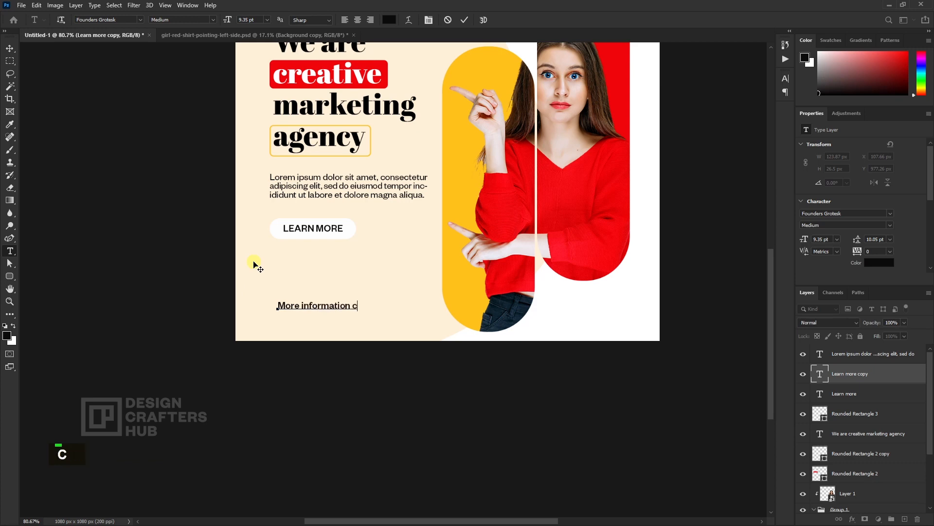
pyautogui.write('ontact us')
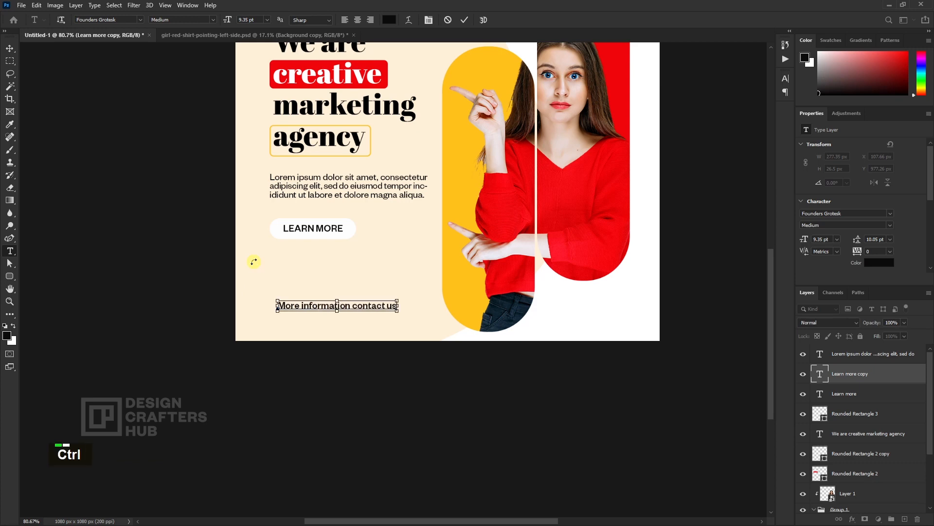
# Set the contact line to Regular weight and move it to X about 86 px, in line with the paragraph's left edge
pyautogui.hotkey('ctrl', 'a')
pyautogui.click(213, 19)
pyautogui.click(203, 44)
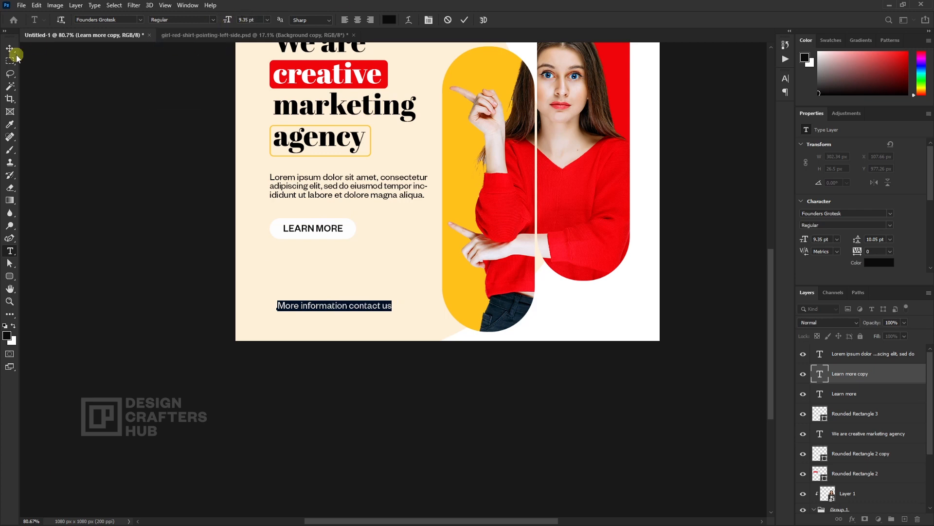
pyautogui.click(9, 49)
pyautogui.scroll(4, 360, 369)
pyautogui.moveTo(370, 280); pyautogui.dragTo(357, 281)
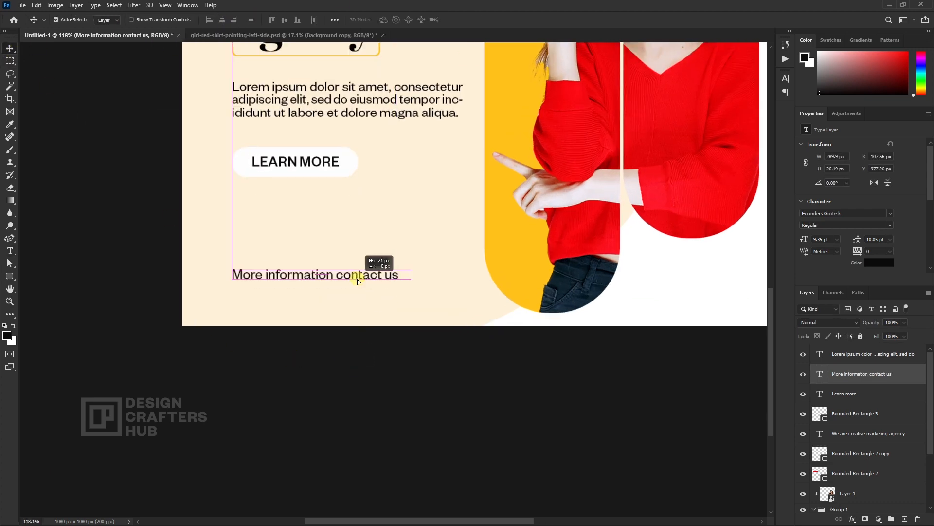
# Set the contact line's font size to 8 pt
pyautogui.press('t')
pyautogui.click(266, 20)
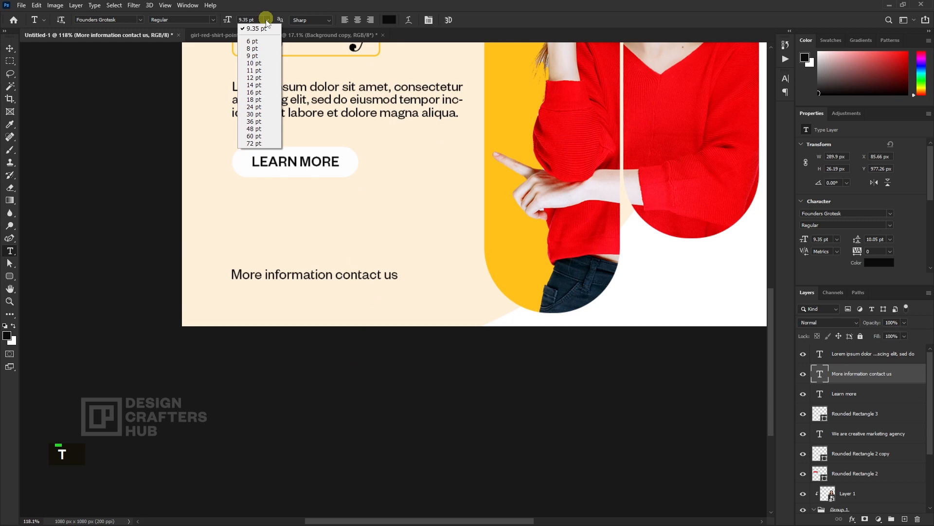
pyautogui.click(252, 48)
pyautogui.click(10, 48)
# Duplicate the contact line directly below itself and replace the copy's text with the phone number
pyautogui.scroll(-5, 284, 233)
pyautogui.moveTo(306, 253); pyautogui.dragTo(304, 261)
pyautogui.press('Up')
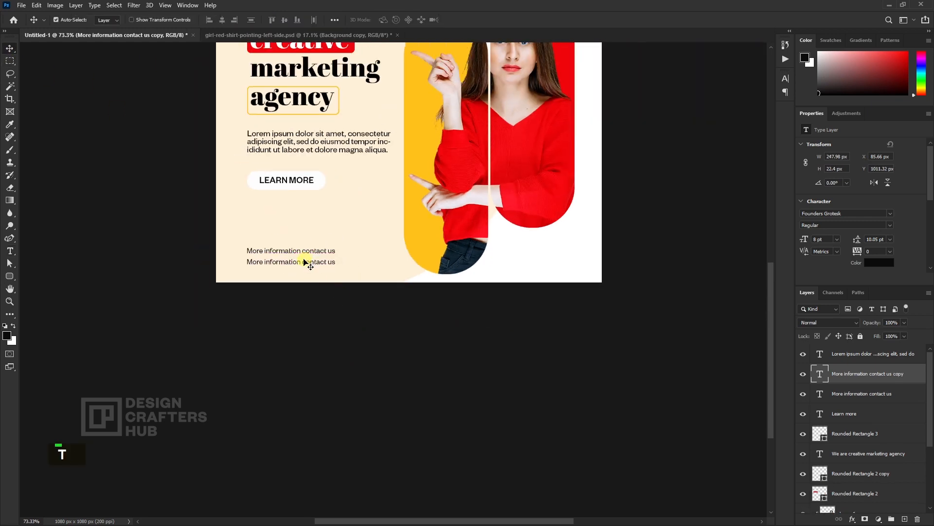
pyautogui.press('t')
pyautogui.click(335, 261)
pyautogui.hotkey('ctrl', 'a')
pyautogui.write('00')
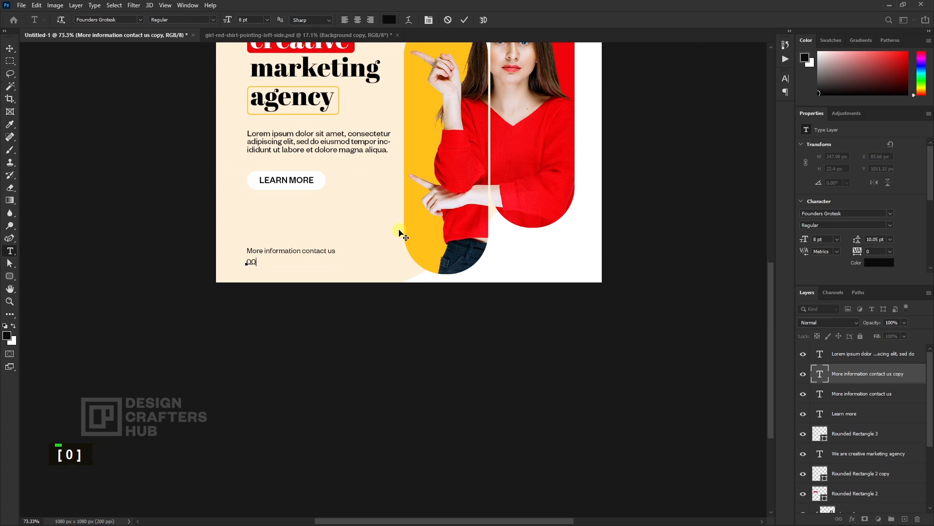
pyautogui.write('0 123 456 789')
# Set the phone number text to 20 pt in Bold weight
pyautogui.hotkey('ctrl', 'a')
pyautogui.moveTo(231, 22); pyautogui.dragTo(238, 22)
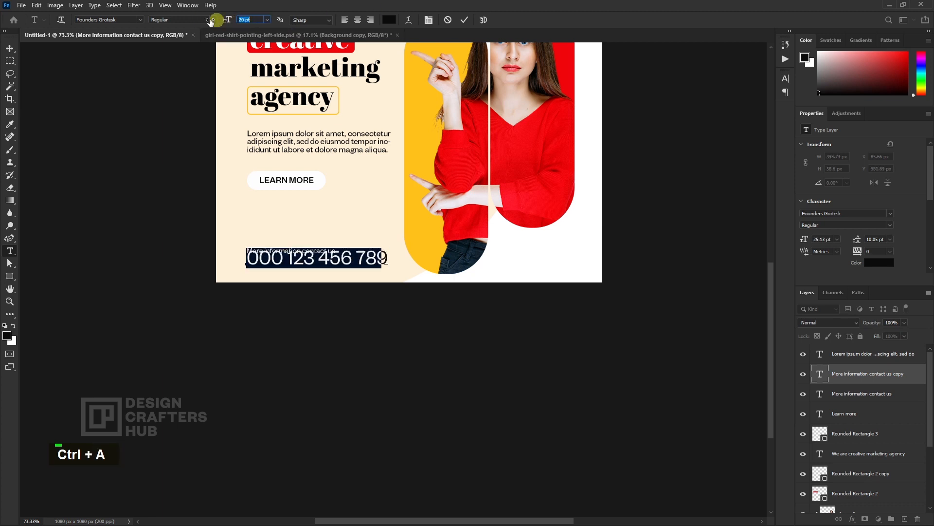
pyautogui.click(211, 20)
pyautogui.click(191, 91)
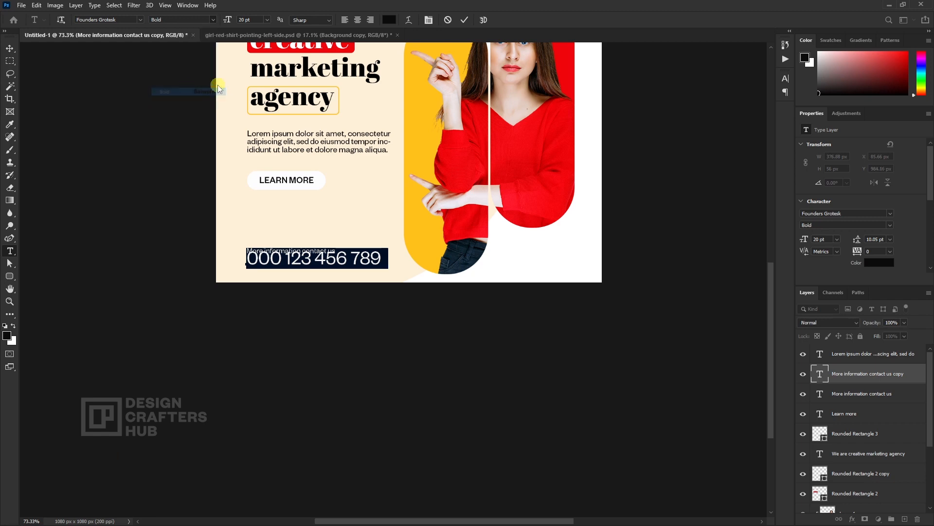
pyautogui.click(9, 48)
# Separate the contact line from the phone number below it and scale the number down to about 15 pt
pyautogui.scroll(2, 416, 296)
pyautogui.moveTo(310, 255); pyautogui.dragTo(287, 222)
pyautogui.keyDown('shift'); pyautogui.click(282, 242); pyautogui.keyUp('shift')
pyautogui.click(287, 248)
pyautogui.hotkey('ctrl', 't')
pyautogui.moveTo(384, 252); pyautogui.dragTo(339, 248)
pyautogui.click(288, 300)
# Align the left edges of the contact line and the phone number
pyautogui.keyDown('shift'); pyautogui.click(262, 221); pyautogui.keyUp('shift')
pyautogui.click(210, 20)
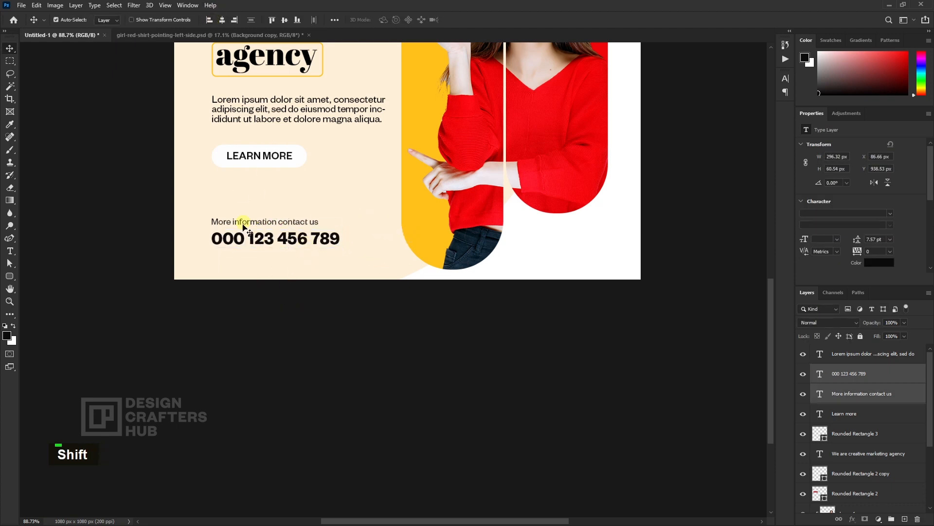
pyautogui.moveTo(263, 223)
pyautogui.mouseDown()
pyautogui.moveTo(263, 237)
pyautogui.moveTo(263, 223)
pyautogui.mouseUp()
pyautogui.click(307, 286)
# Recolour the whole phone number with the yellow from the artwork, deepened to #efb008
pyautogui.press('t')
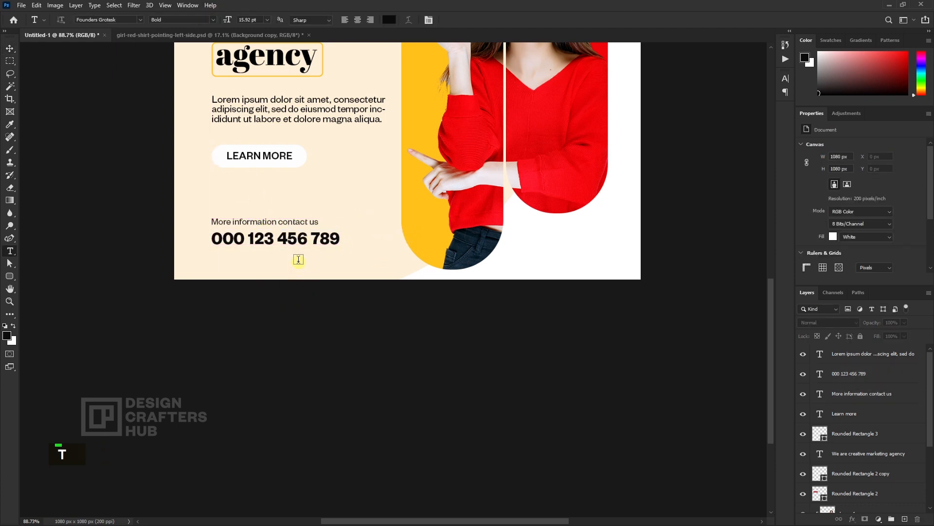
pyautogui.click(302, 239)
pyautogui.hotkey('ctrl', 'a')
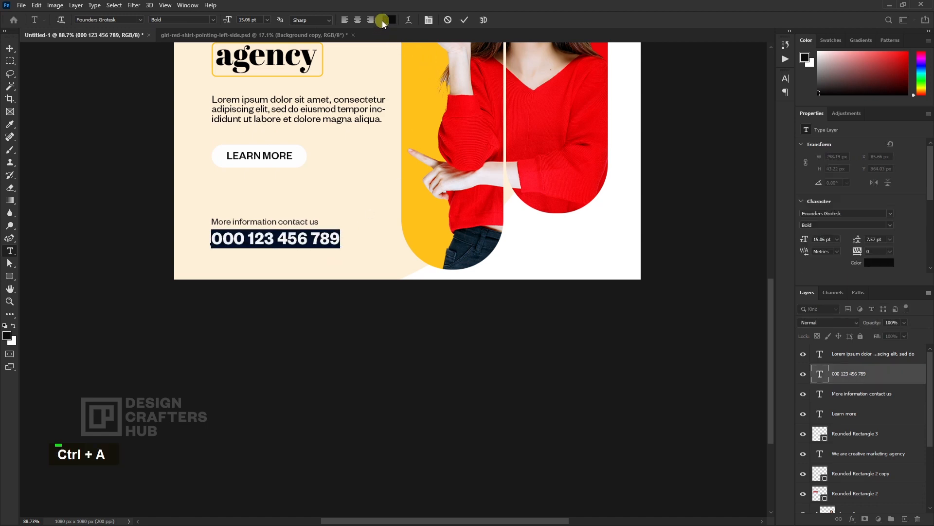
pyautogui.click(382, 20)
pyautogui.click(417, 130)
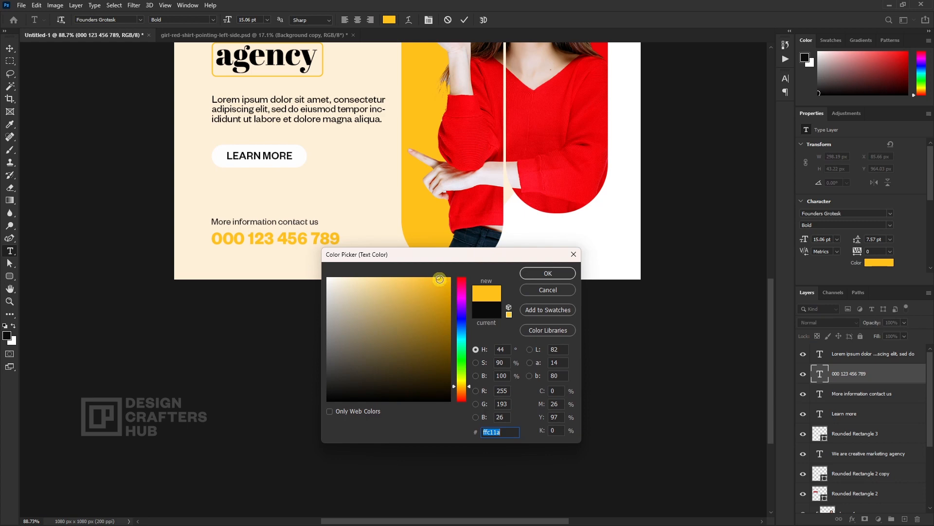
pyautogui.moveTo(440, 279); pyautogui.dragTo(445, 283)
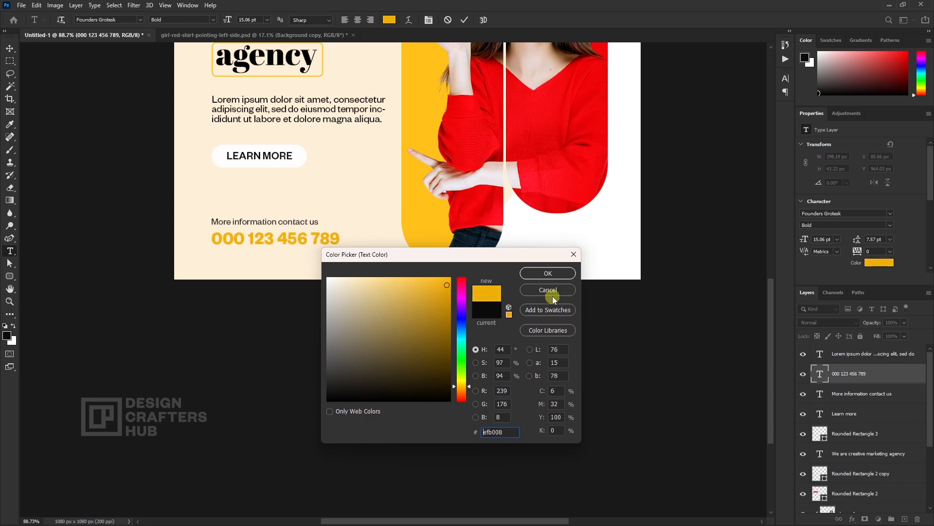
pyautogui.click(550, 273)
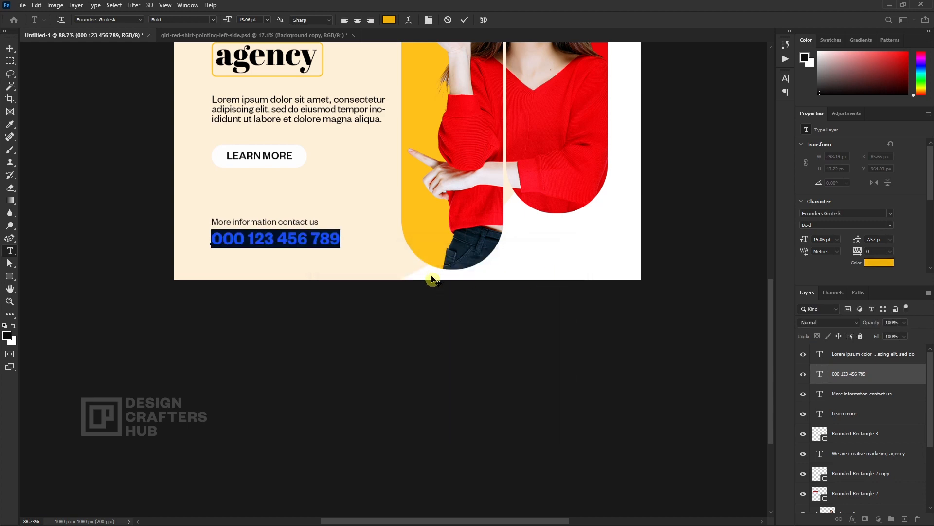
# Set the phone number to Semibold weight and move both contact lines slightly down together
pyautogui.click(214, 21)
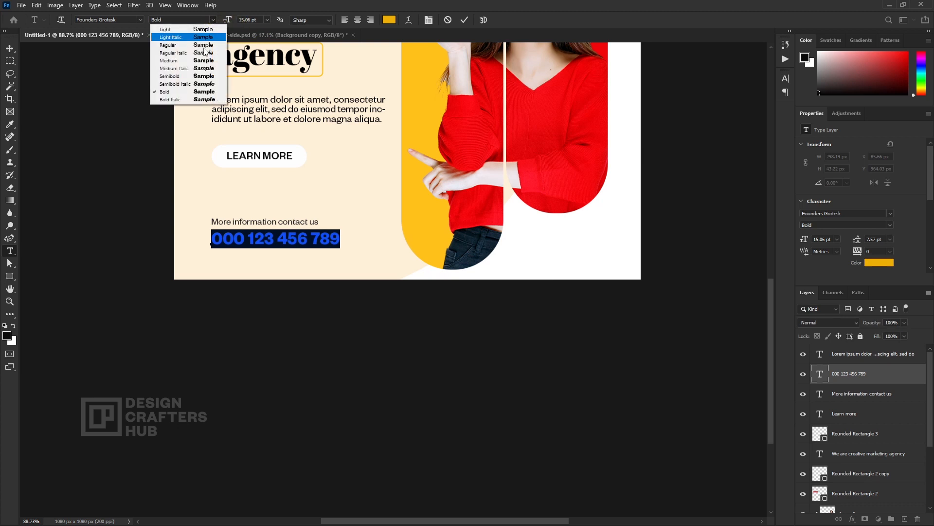
pyautogui.click(200, 75)
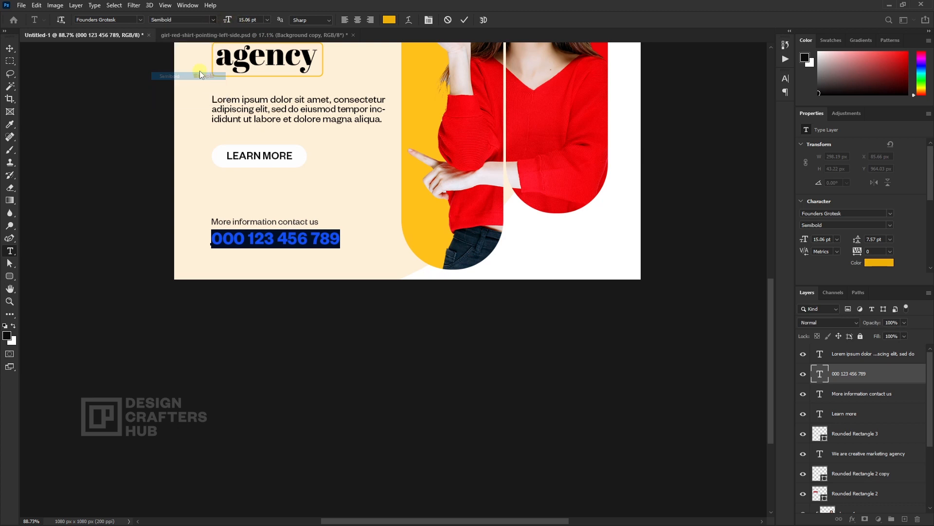
pyautogui.click(10, 49)
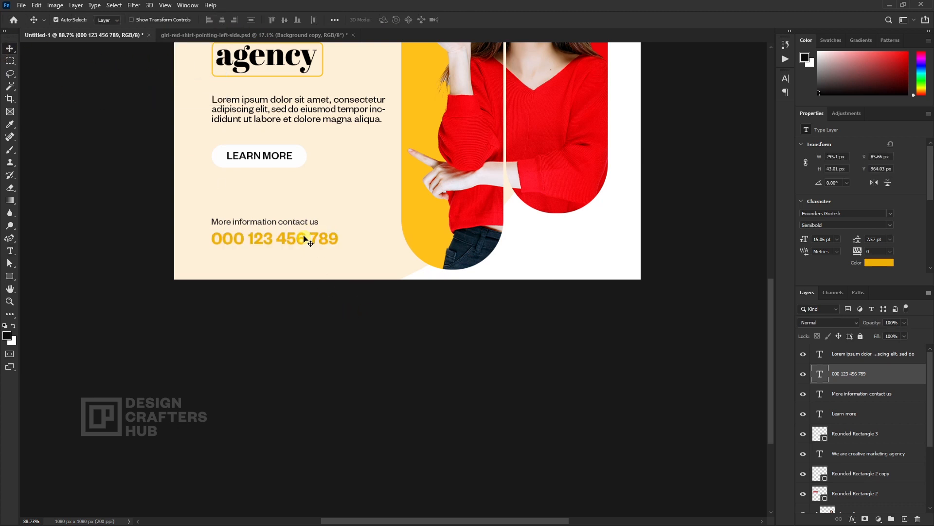
pyautogui.moveTo(298, 223); pyautogui.dragTo(297, 250)
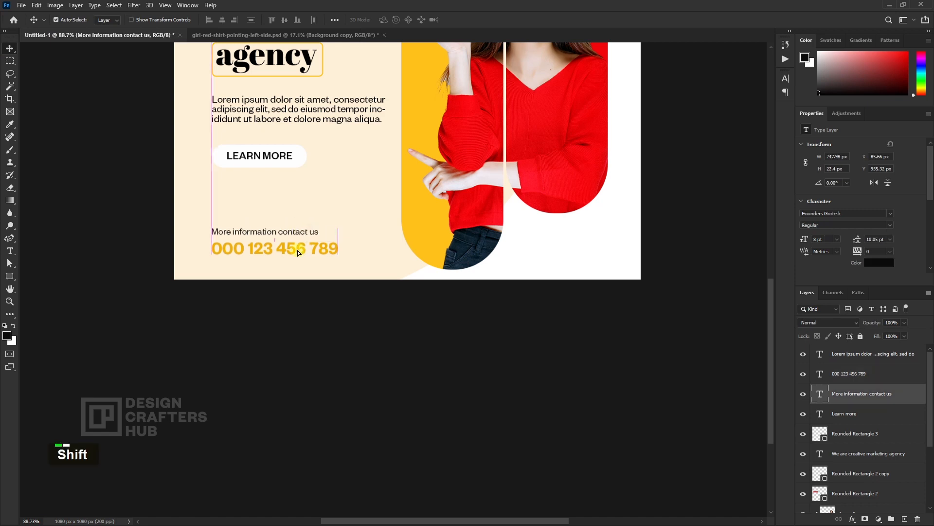
# Scale the woman's photo together with its two pill shapes up so the shapes span about 513 by 919 px
pyautogui.scroll(-3, 297, 250)
pyautogui.click(421, 202)
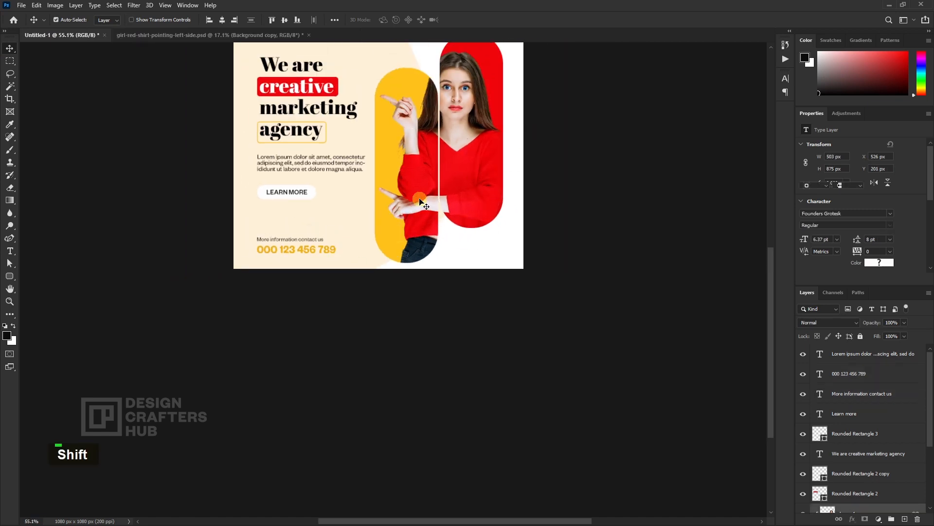
pyautogui.scroll(-2, 418, 203)
pyautogui.moveTo(418, 203); pyautogui.dragTo(377, 258)
pyautogui.hotkey('ctrl', 't')
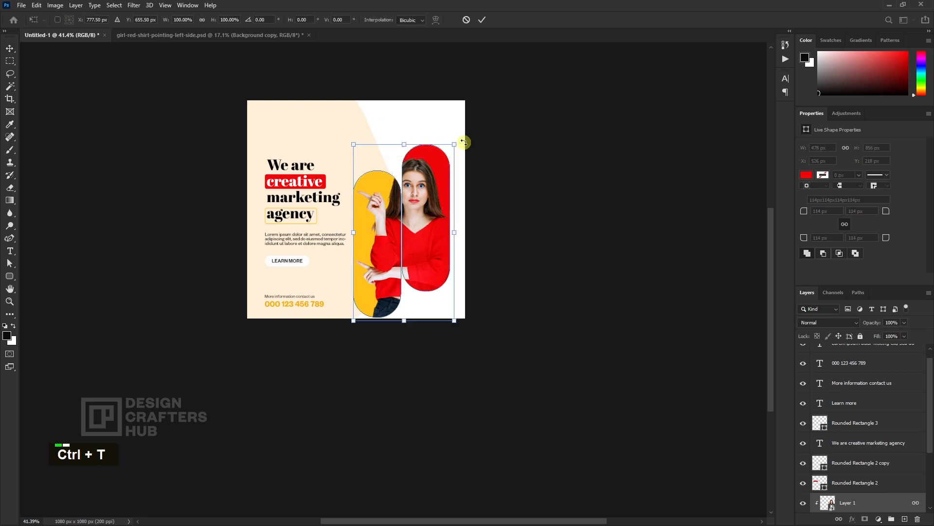
pyautogui.moveTo(463, 142)
pyautogui.mouseDown()
pyautogui.moveTo(479, 109)
pyautogui.moveTo(461, 127)
pyautogui.mouseUp()
pyautogui.click(522, 206)
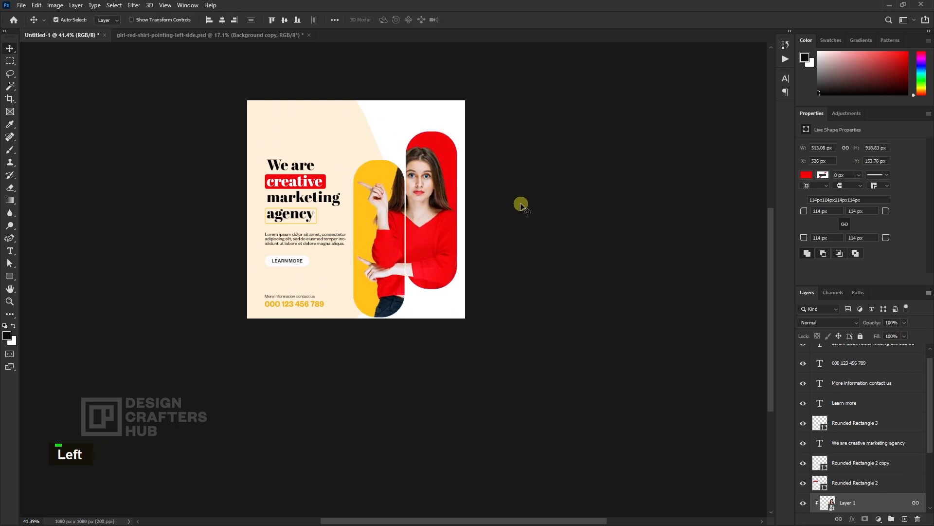
# Nudge the photo and pill shapes slightly left to an X position of 522 px
pyautogui.press('Left')
pyautogui.press('Left')
pyautogui.press('Left')
pyautogui.press('Left')
pyautogui.press('Left')
pyautogui.press('Right')
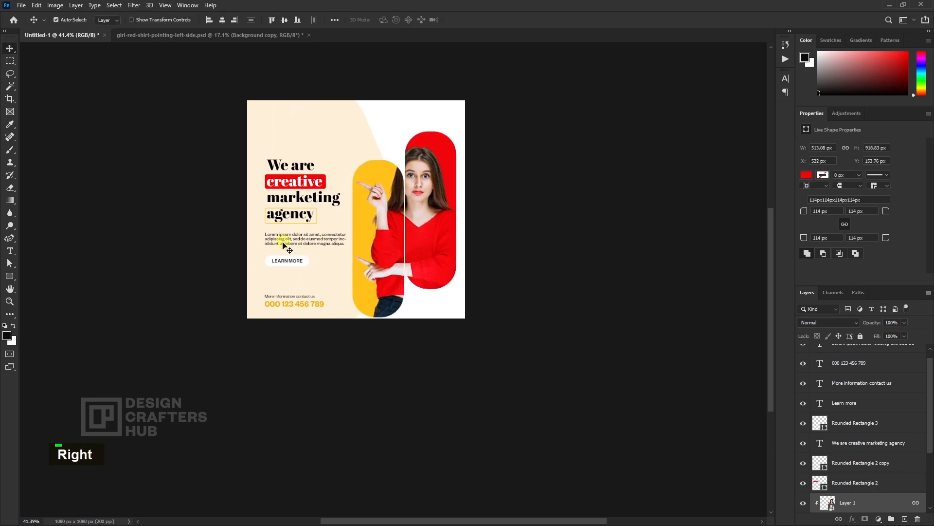
# Align the left edges of the paragraph, the button label and the button shape
pyautogui.moveTo(242, 238); pyautogui.dragTo(294, 265)
pyautogui.click(235, 22)
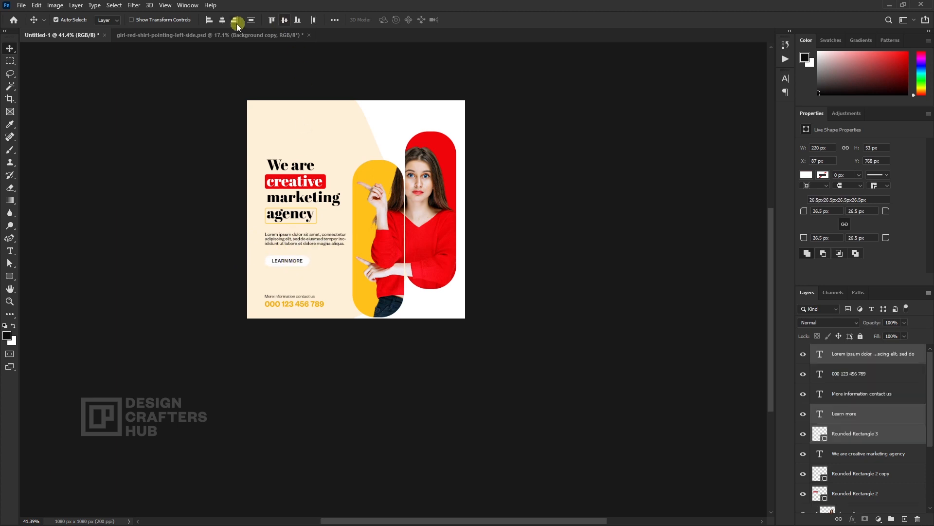
pyautogui.scroll(3, 307, 227)
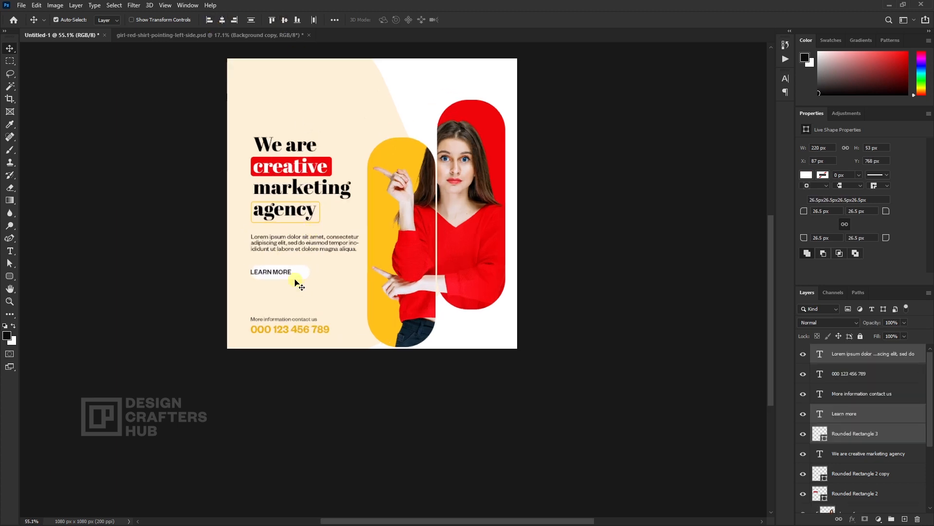
# Centre the LEARN MORE label horizontally on its white button shape
pyautogui.rightClick(288, 274)
pyautogui.click(311, 275)
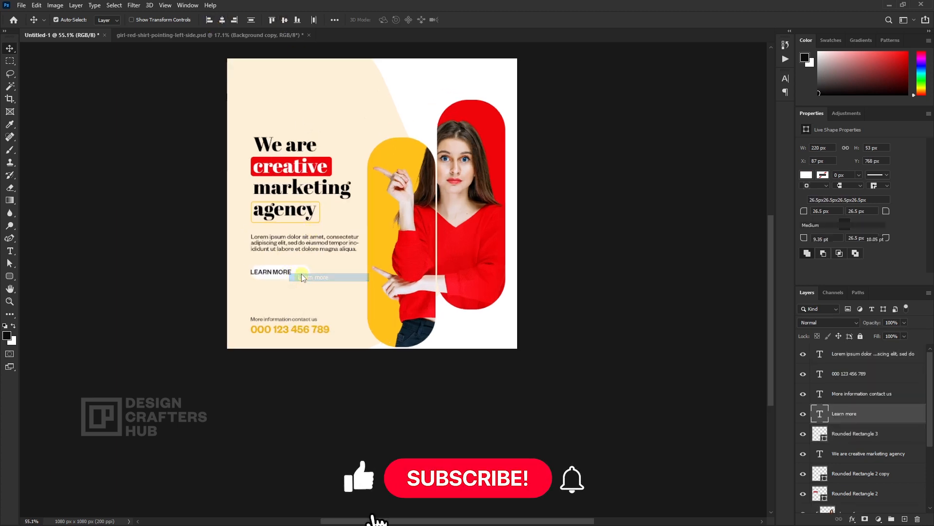
pyautogui.rightClick(303, 273)
pyautogui.keyDown('shift'); pyautogui.click(315, 277); pyautogui.keyUp('shift')
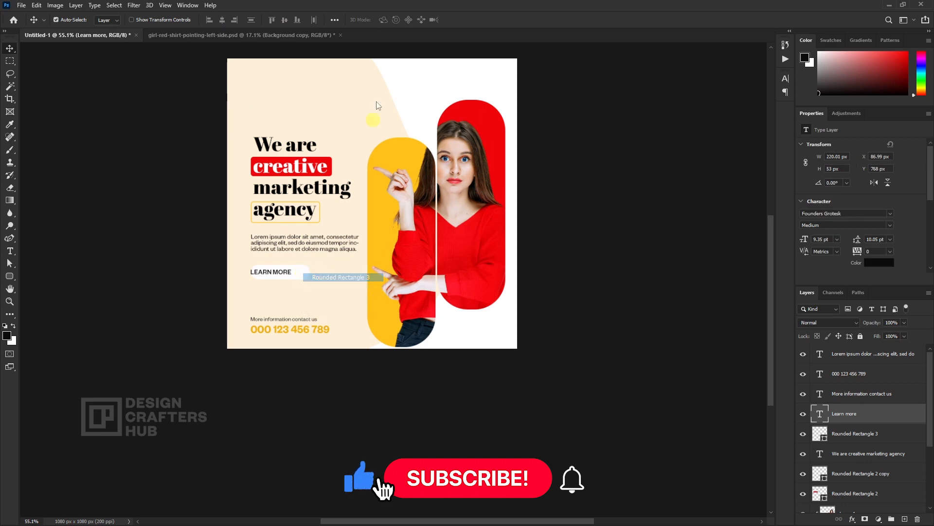
pyautogui.click(222, 21)
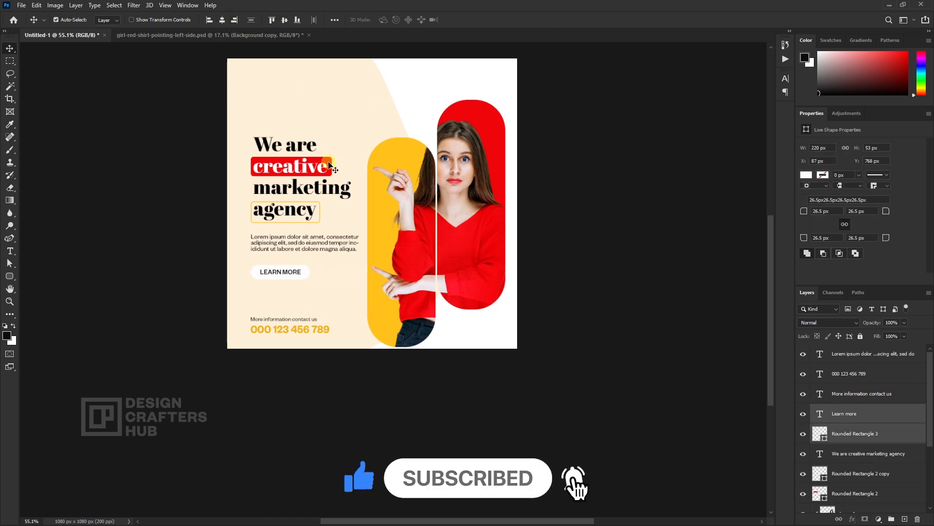
# Add the two-line text "Marketing Agency" in Abril Fatface above the headline, near the top of the cream area
pyautogui.scroll(-3, 328, 160)
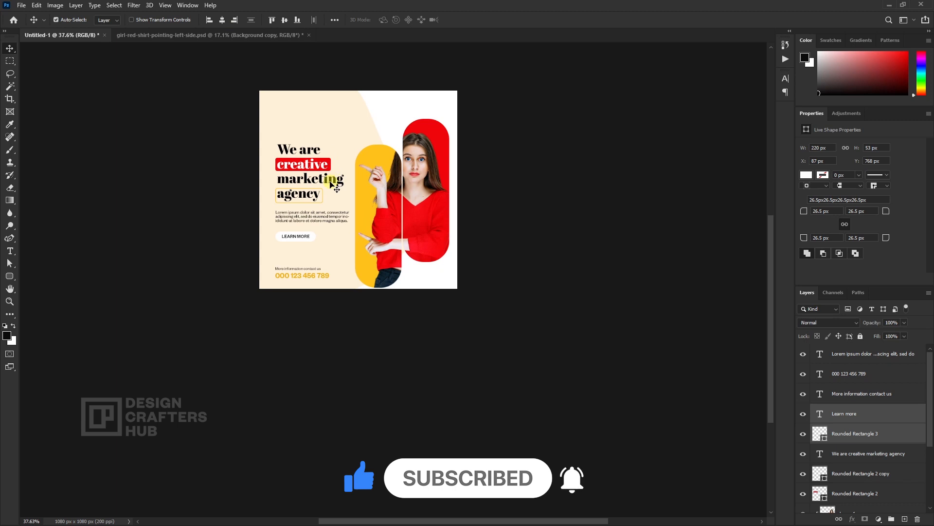
pyautogui.scroll(1, 331, 185)
pyautogui.click(335, 187)
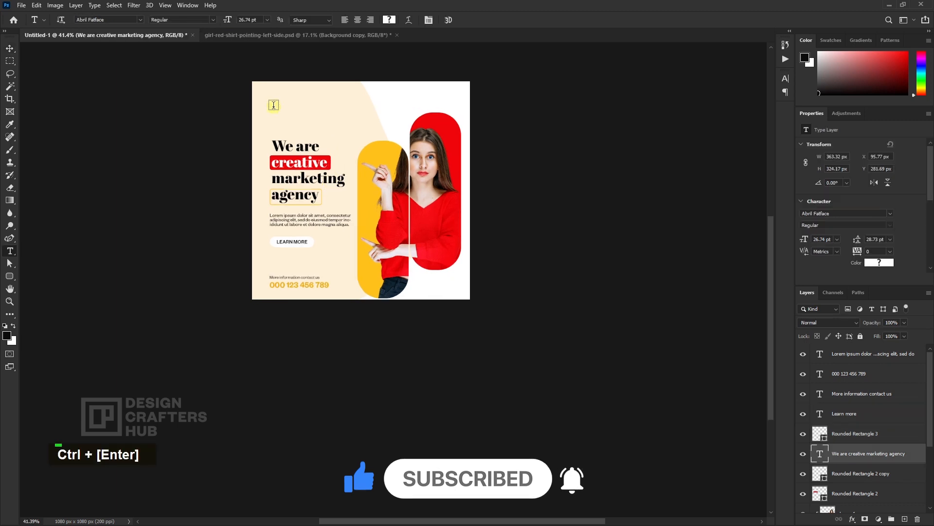
pyautogui.press('t')
pyautogui.click(273, 106)
pyautogui.press('capslock')
pyautogui.write('A')
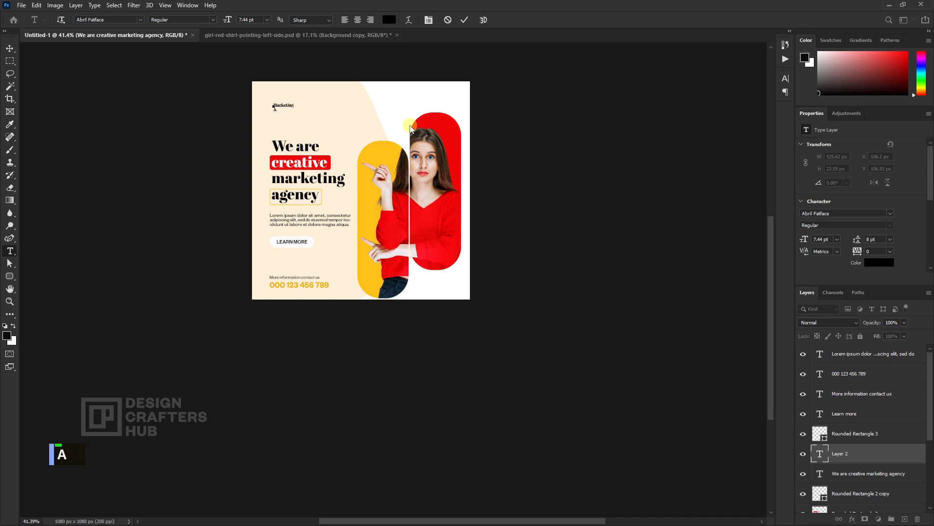
pyautogui.press('capslock')
pyautogui.write('gency')
pyautogui.hotkey('ctrl', 'Return')
# Scale the Marketing Agency text up to about 10.2 pt and place it flush with the left edge of the content below
pyautogui.hotkey('ctrl', 't')
pyautogui.scroll(2, 311, 94)
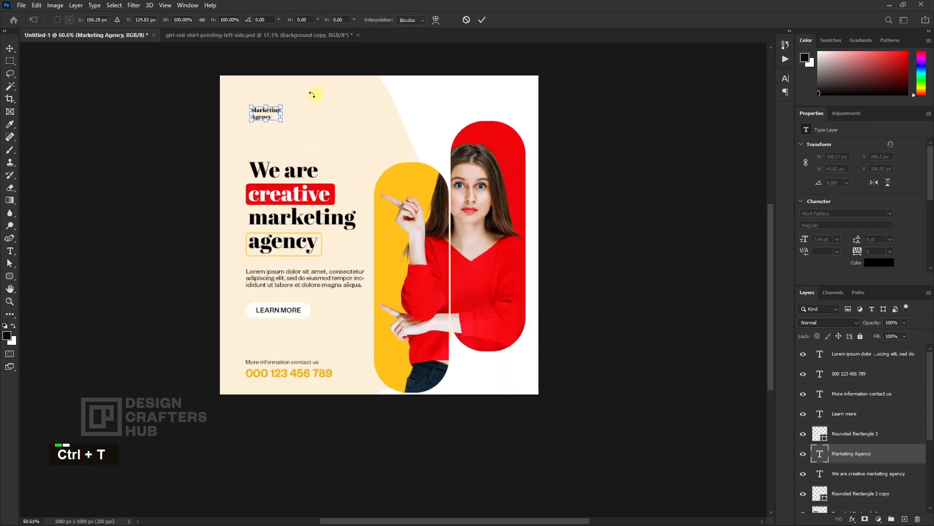
pyautogui.moveTo(282, 107); pyautogui.dragTo(339, 382)
# Shift all the texts, highlight boxes and button of the left column together to an X position of 72 px
pyautogui.press('v')
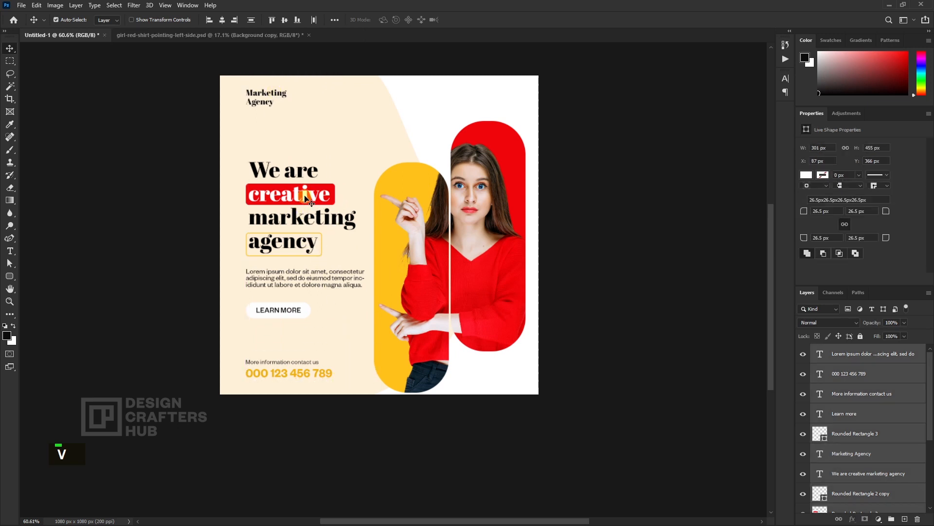
pyautogui.moveTo(307, 196); pyautogui.dragTo(300, 200)
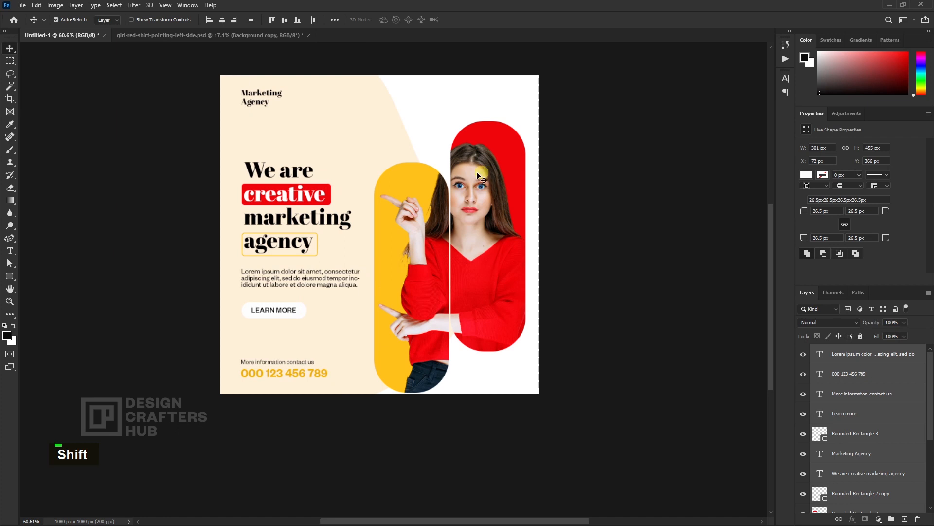
# Recolour the word "Agency" in the logo text with the headline highlight's red, #f0050a
pyautogui.click(277, 97)
pyautogui.press('t')
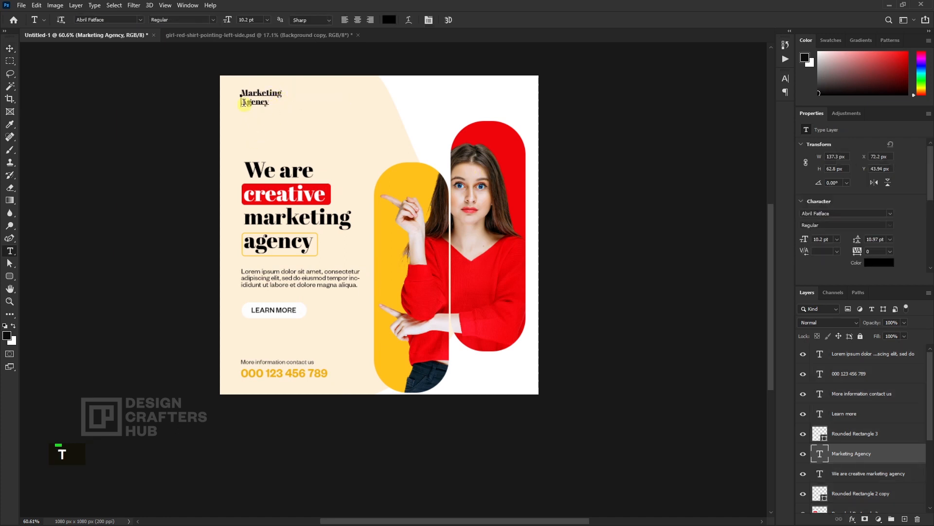
pyautogui.moveTo(243, 103); pyautogui.dragTo(269, 104)
pyautogui.click(389, 19)
pyautogui.click(325, 191)
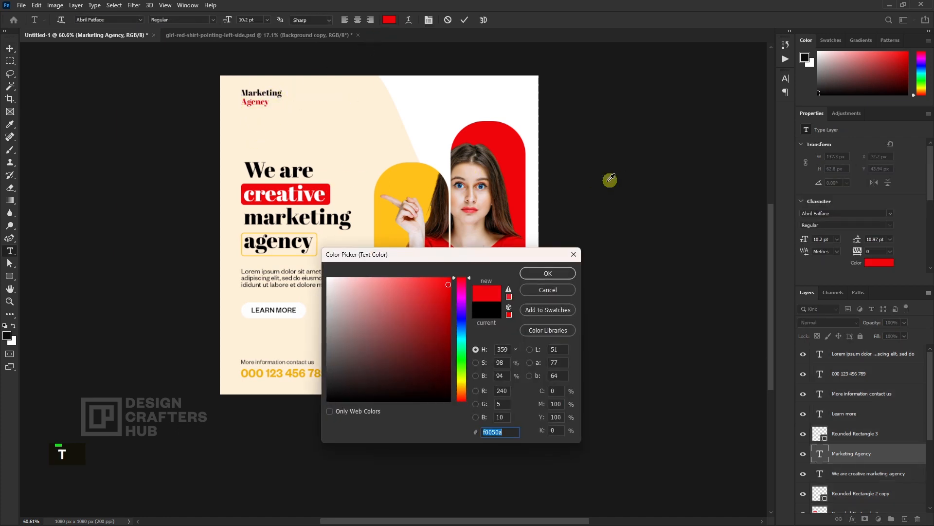
pyautogui.click(548, 273)
pyautogui.click(10, 49)
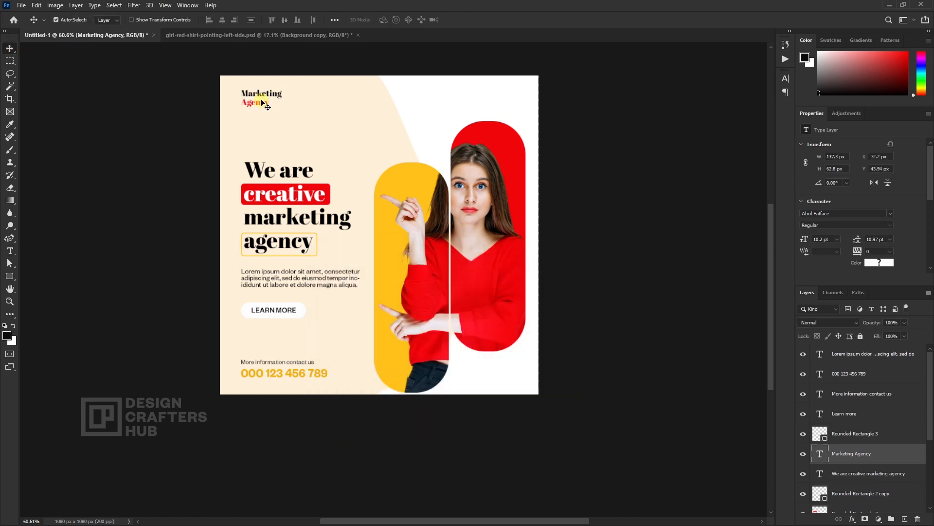
# Move the Marketing Agency logo text down to a Y position of about 71 px and enlarge it to about 11.3 pt
pyautogui.moveTo(261, 102); pyautogui.dragTo(261, 108)
pyautogui.scroll(-3, 303, 123)
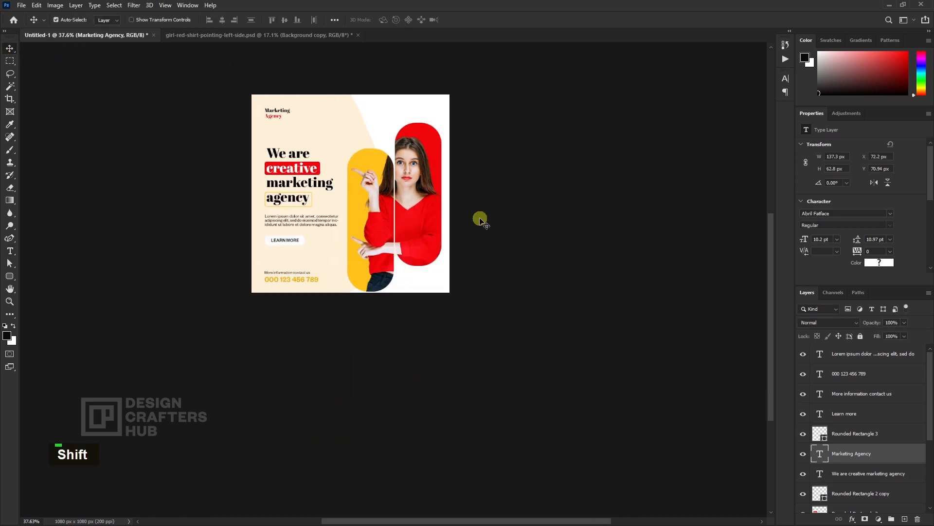
pyautogui.hotkey('ctrl', 't')
pyautogui.moveTo(291, 119); pyautogui.dragTo(288, 114)
pyautogui.press('Return')
pyautogui.scroll(2, 349, 142)
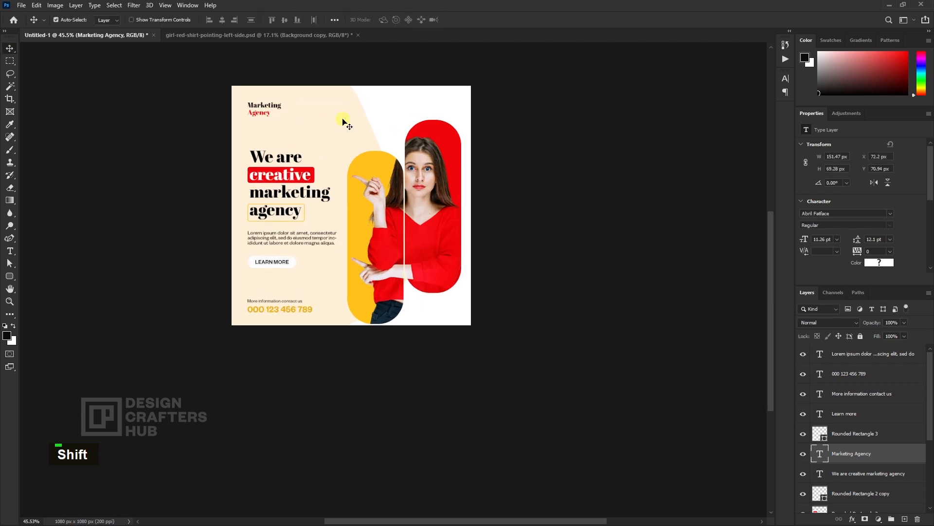
# Unlock the Ellipse 1 layer that forms the cream background shape
pyautogui.click(757, 320)
pyautogui.scroll(-1, 864, 499)
pyautogui.scroll(-5, 864, 499)
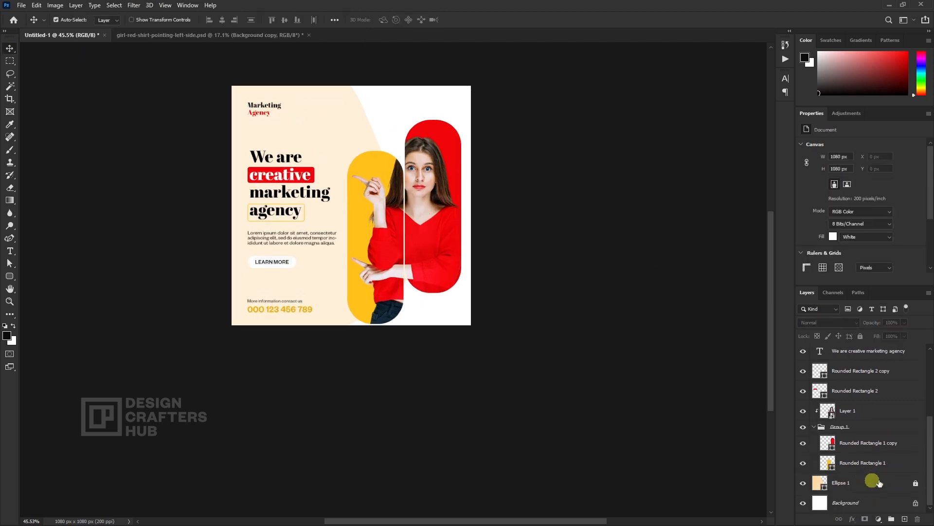
pyautogui.click(916, 484)
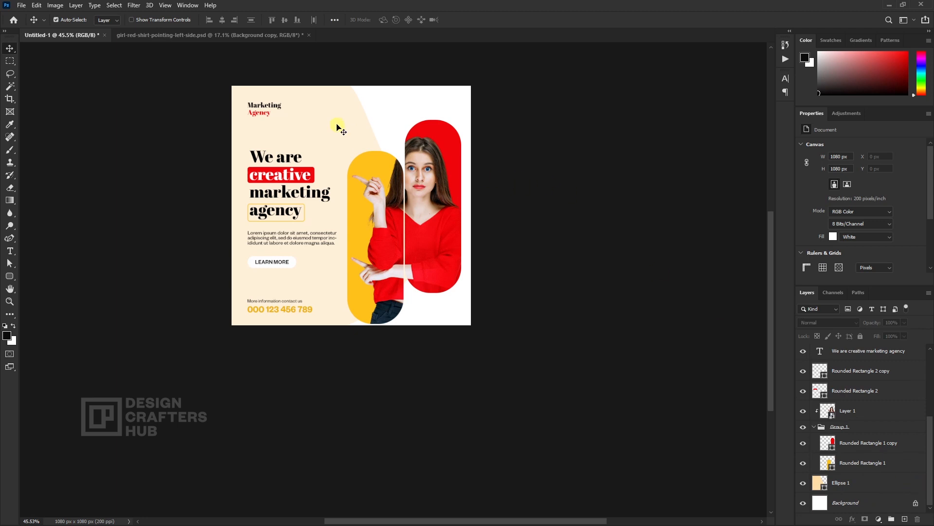
# Scale the cream ellipse up to about 114% so it extends further behind the pill shapes
pyautogui.click(358, 144)
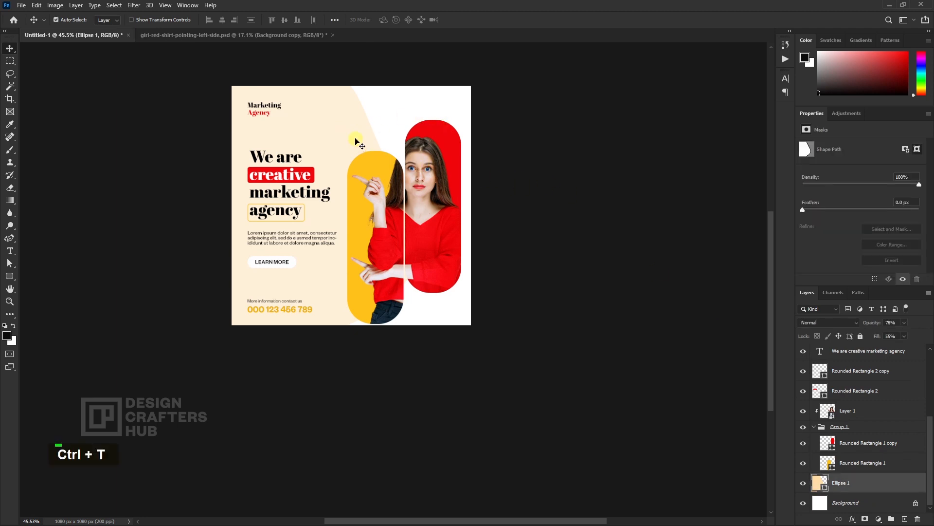
pyautogui.hotkey('ctrl', 't')
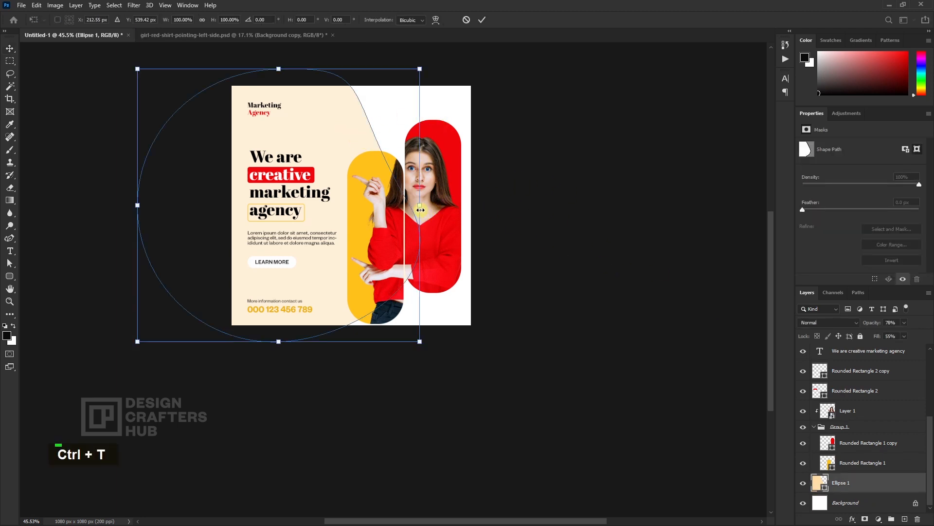
pyautogui.moveTo(423, 341); pyautogui.dragTo(438, 350)
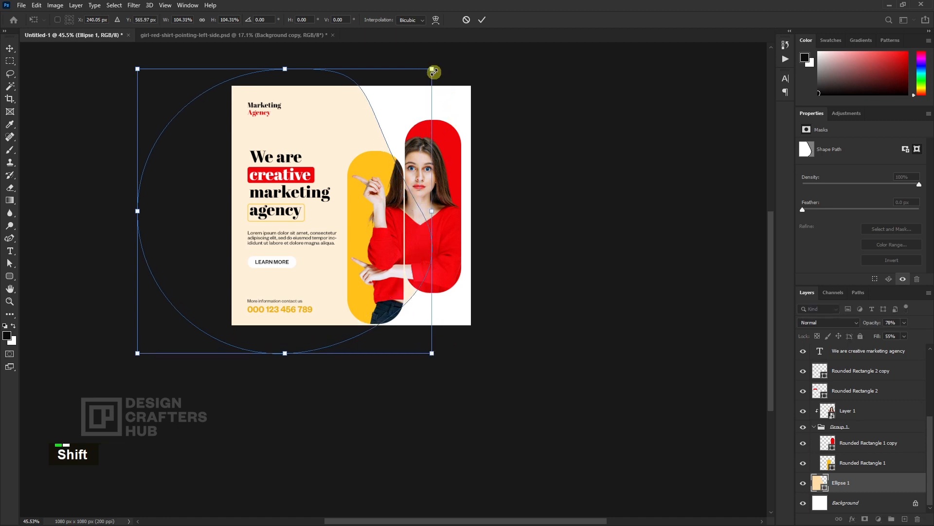
pyautogui.moveTo(432, 69); pyautogui.dragTo(475, 59)
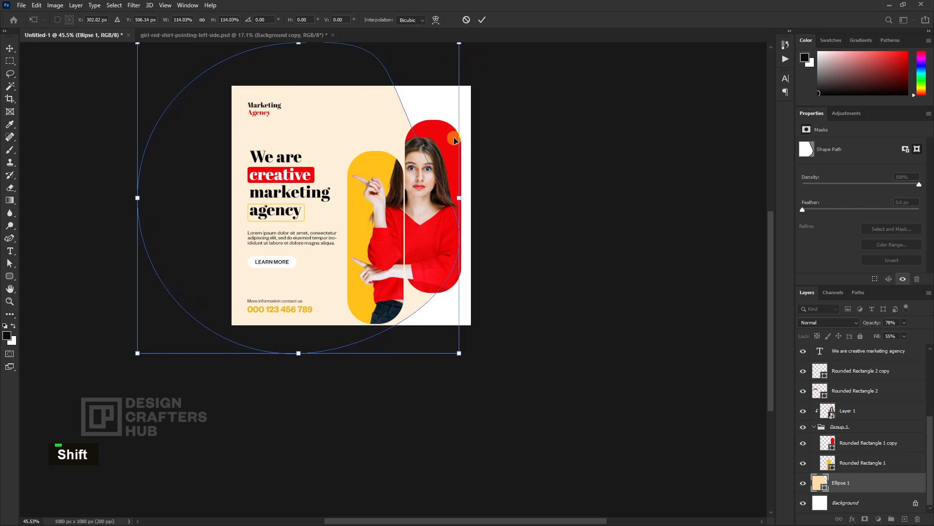
pyautogui.press('Return')
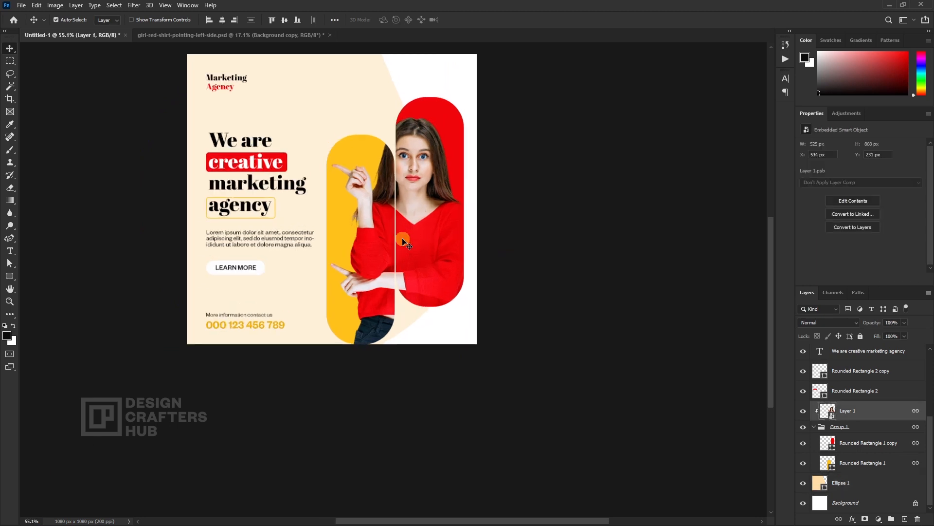
pyautogui.moveTo(370, 214); pyautogui.dragTo(461, 266)
pyautogui.scroll(2, 559, 271)
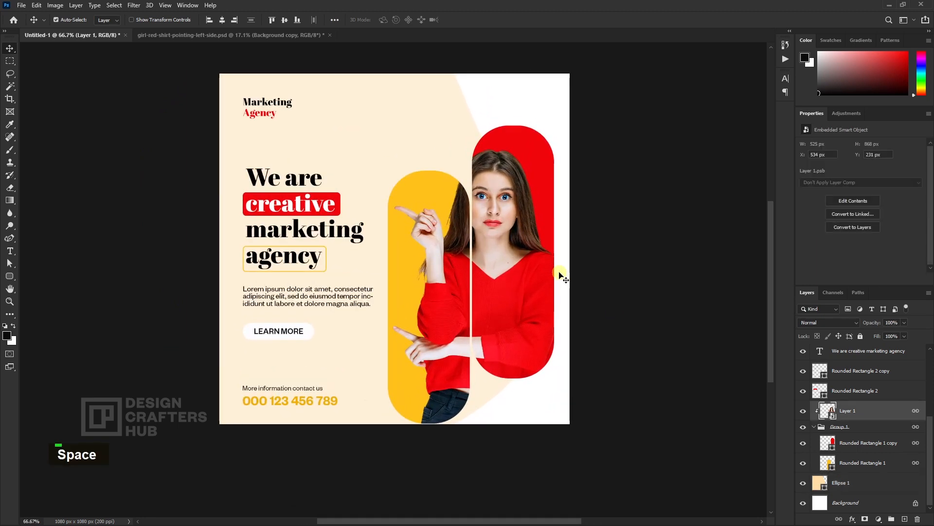